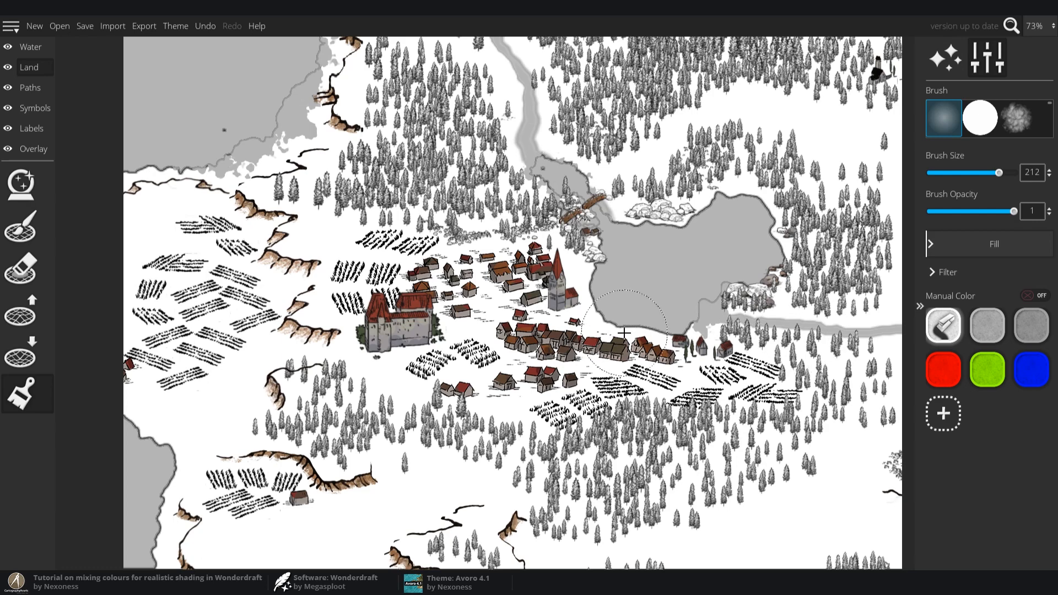
Paint the town area red, the western fields blue and the southern forest green with the soft brush at full opacity
left_click(946, 375)
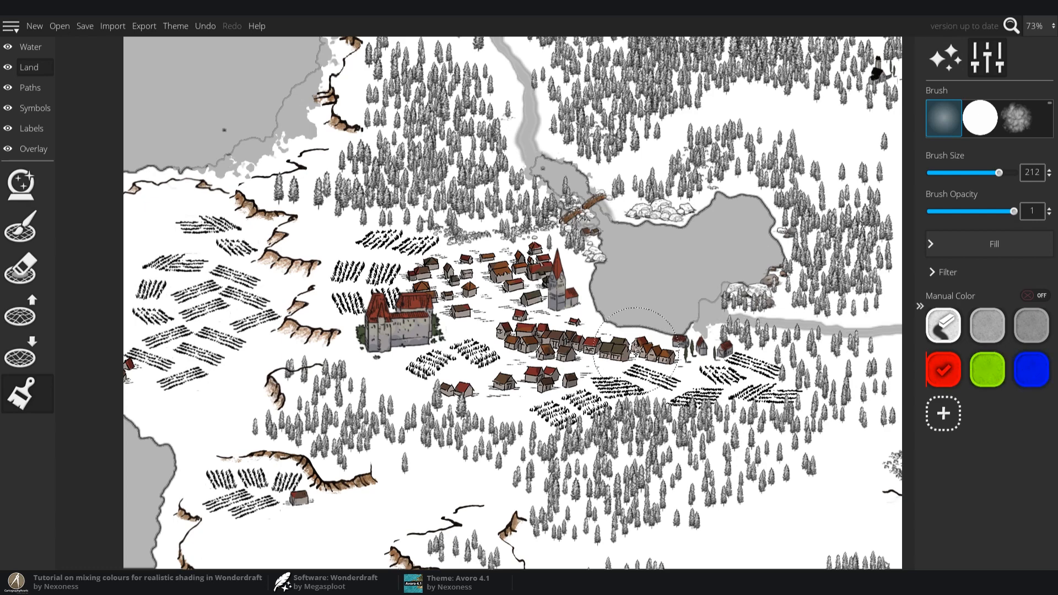
mouse_move(672, 358)
left_mouse_down()
mouse_move(584, 330)
mouse_move(506, 259)
mouse_move(424, 389)
mouse_move(623, 386)
mouse_move(474, 320)
mouse_move(420, 248)
mouse_move(584, 259)
mouse_move(457, 386)
mouse_move(341, 374)
left_mouse_up()
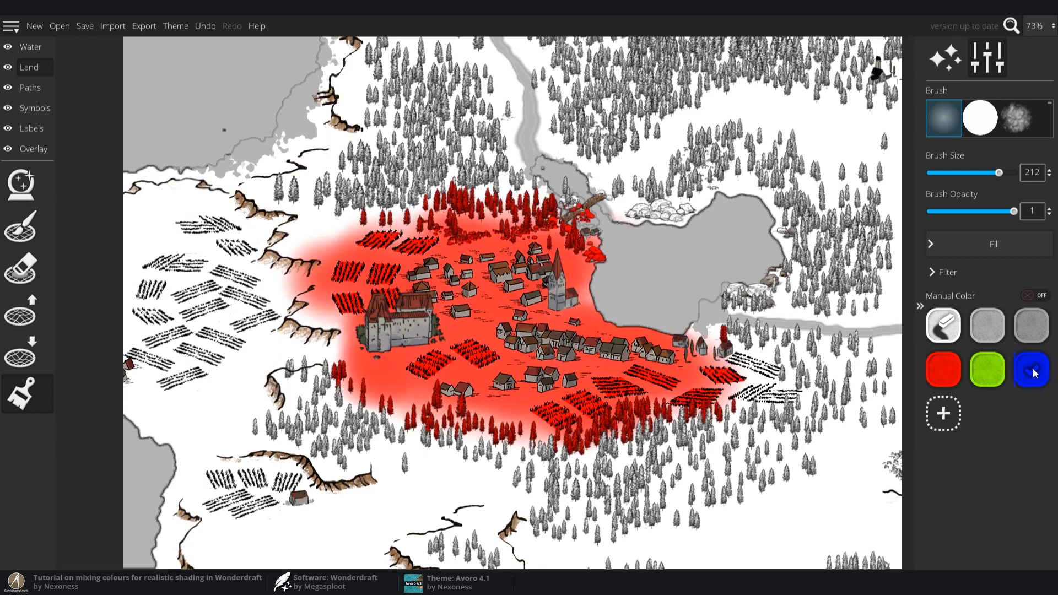
mouse_move(276, 325)
left_mouse_down()
mouse_move(188, 233)
mouse_move(159, 309)
mouse_move(237, 380)
mouse_move(209, 435)
left_mouse_up()
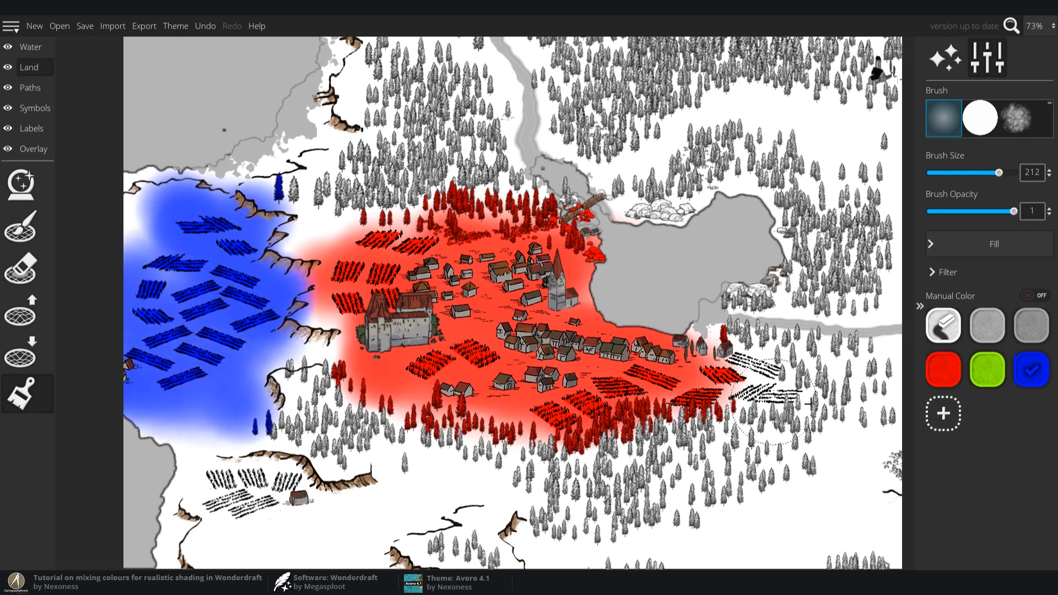
left_click(987, 370)
mouse_move(567, 529)
left_mouse_down()
mouse_move(418, 507)
mouse_move(523, 440)
mouse_move(419, 448)
mouse_move(297, 374)
mouse_move(275, 474)
mouse_move(418, 457)
mouse_move(269, 462)
mouse_move(336, 490)
mouse_move(617, 457)
mouse_move(606, 529)
mouse_move(661, 523)
left_mouse_up()
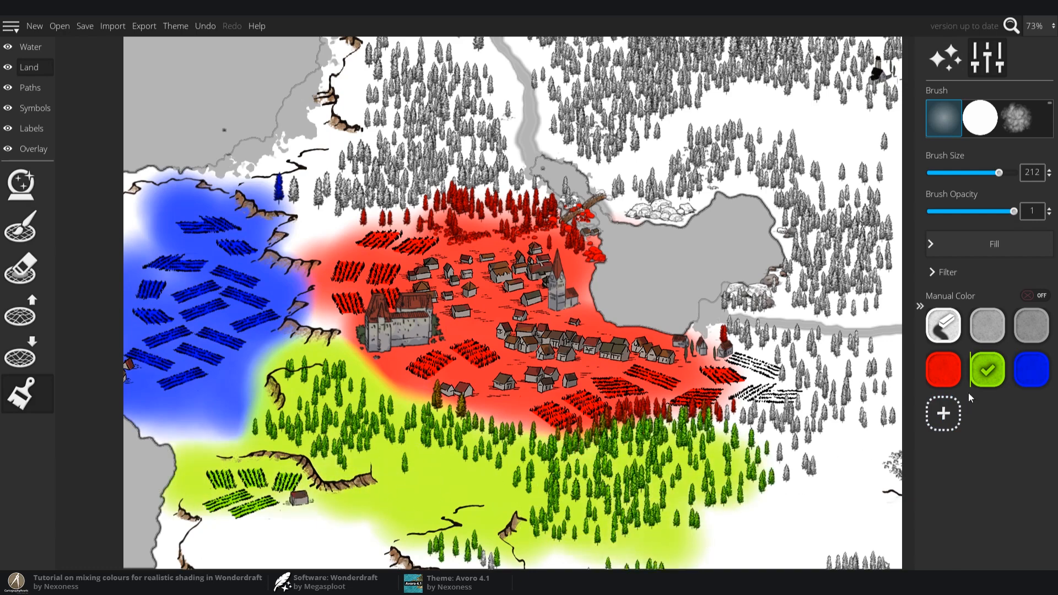
Extend the red paint over the fields east of the town and up along the northwestern cliffs
left_click(936, 373)
mouse_move(578, 424)
left_mouse_down()
mouse_move(529, 433)
mouse_move(441, 384)
mouse_move(666, 410)
mouse_move(744, 380)
mouse_move(713, 394)
left_mouse_up()
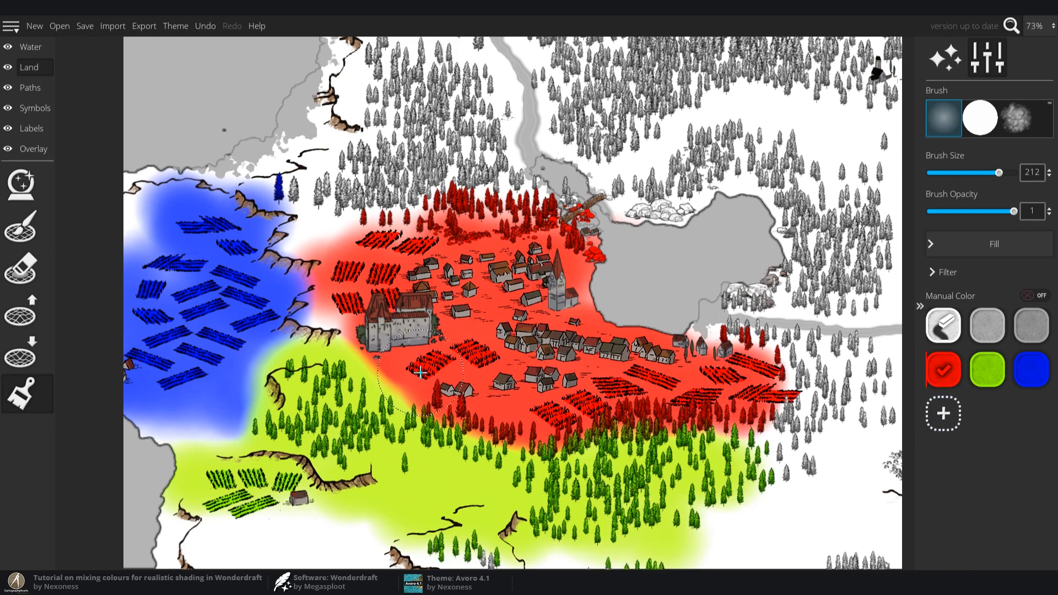
mouse_move(340, 313)
left_mouse_down()
mouse_move(330, 248)
mouse_move(297, 198)
mouse_move(265, 182)
mouse_move(331, 182)
left_mouse_up()
Lower the brush opacity to 0.1 and blend green and red along their border south of the castle and town
left_click(987, 369)
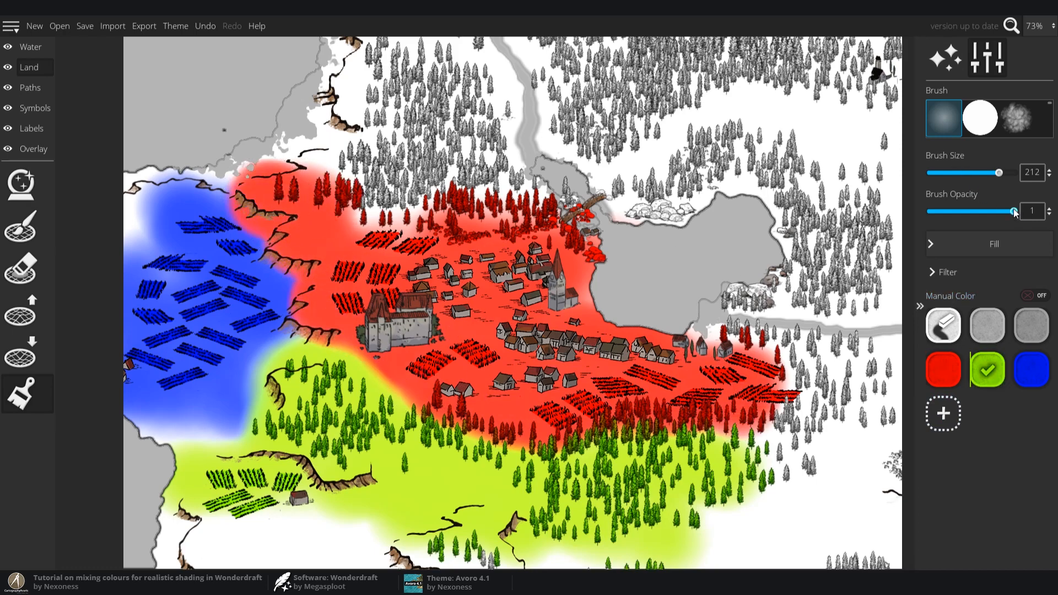
left_click_drag(1012, 214, 935, 214)
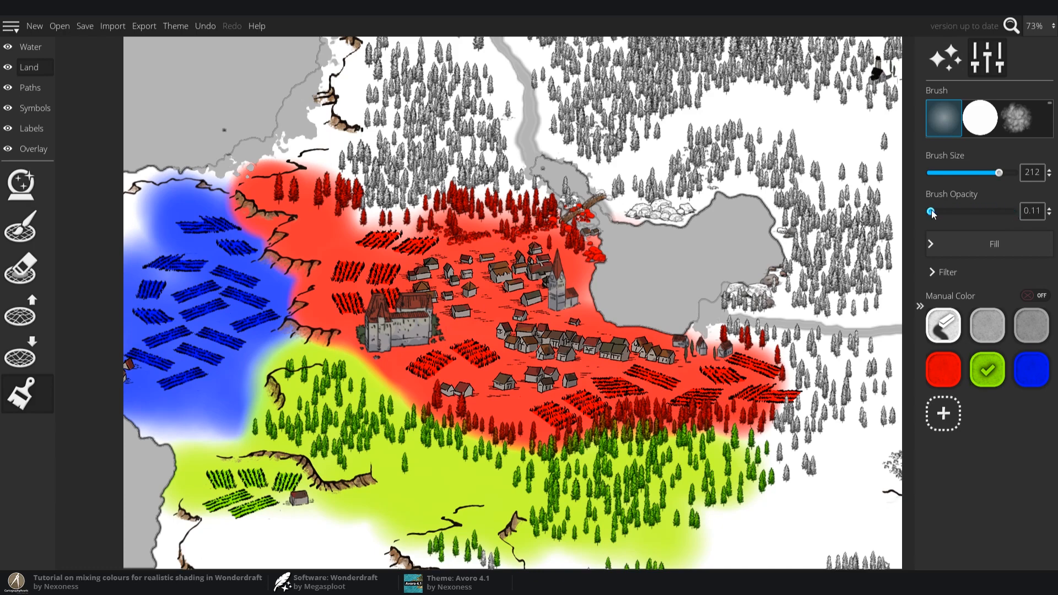
mouse_move(601, 387)
left_mouse_down()
mouse_move(512, 420)
mouse_move(532, 453)
mouse_move(504, 426)
mouse_move(343, 352)
mouse_move(372, 383)
mouse_move(432, 406)
mouse_move(467, 401)
mouse_move(457, 368)
mouse_move(419, 347)
mouse_move(252, 358)
left_mouse_up()
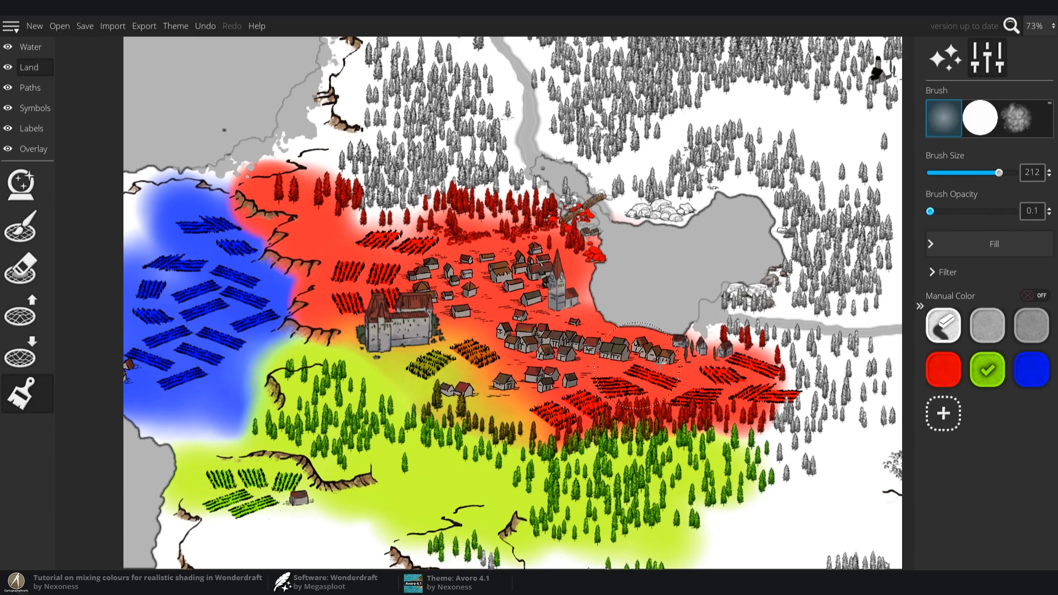
left_click(932, 372)
mouse_move(469, 361)
left_mouse_down()
mouse_move(531, 387)
mouse_move(560, 426)
mouse_move(638, 384)
left_mouse_up()
left_click(987, 369)
mouse_move(506, 435)
left_mouse_down()
mouse_move(483, 407)
mouse_move(572, 407)
mouse_move(647, 449)
mouse_move(532, 416)
mouse_move(592, 427)
mouse_move(489, 388)
left_mouse_up()
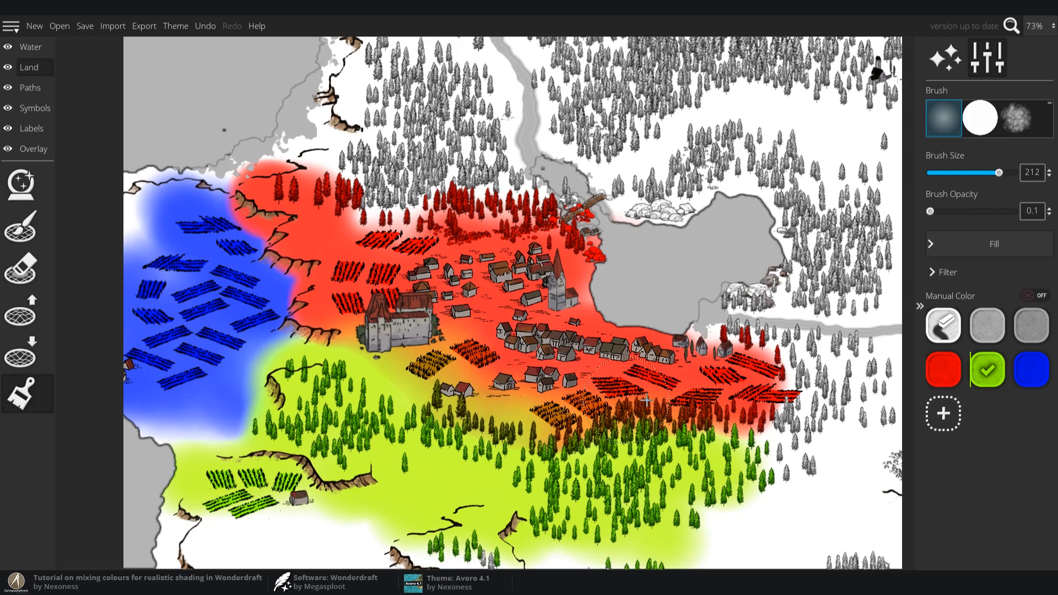
Mix an orange tone over the town, surrounding fields and forest edge by layering green and red at 0.1 opacity
mouse_move(604, 427)
left_mouse_down()
mouse_move(653, 436)
mouse_move(488, 439)
mouse_move(761, 421)
mouse_move(781, 437)
mouse_move(769, 420)
mouse_move(691, 399)
mouse_move(520, 314)
mouse_move(603, 368)
mouse_move(588, 402)
mouse_move(568, 379)
mouse_move(488, 352)
mouse_move(541, 386)
mouse_move(555, 386)
mouse_move(504, 330)
mouse_move(298, 229)
mouse_move(334, 225)
mouse_move(592, 353)
mouse_move(808, 391)
left_mouse_up()
left_click(943, 369)
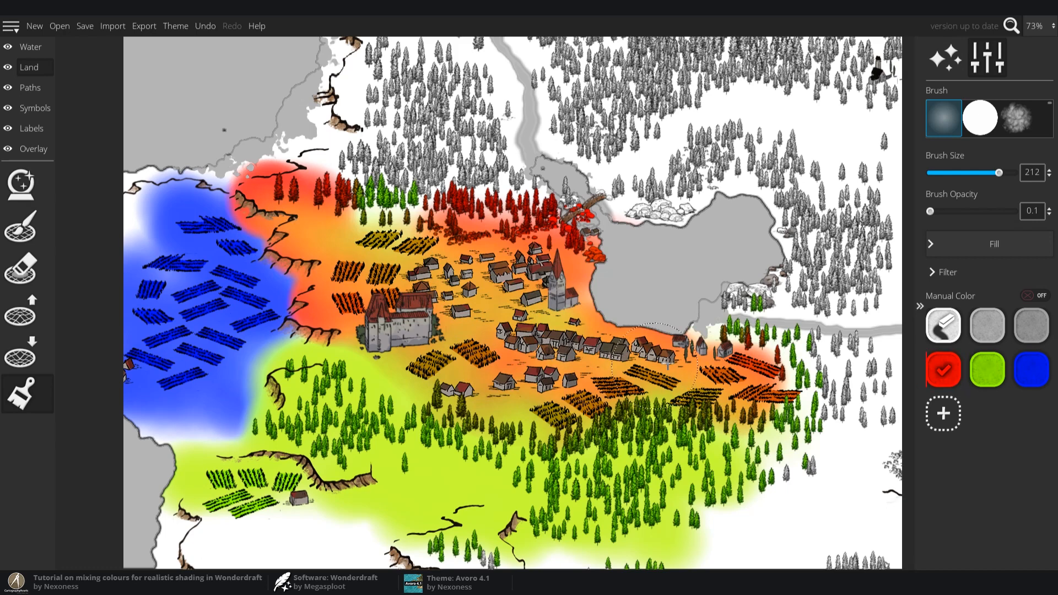
mouse_move(738, 330)
left_mouse_down()
mouse_move(534, 325)
mouse_move(441, 248)
mouse_move(361, 331)
left_mouse_up()
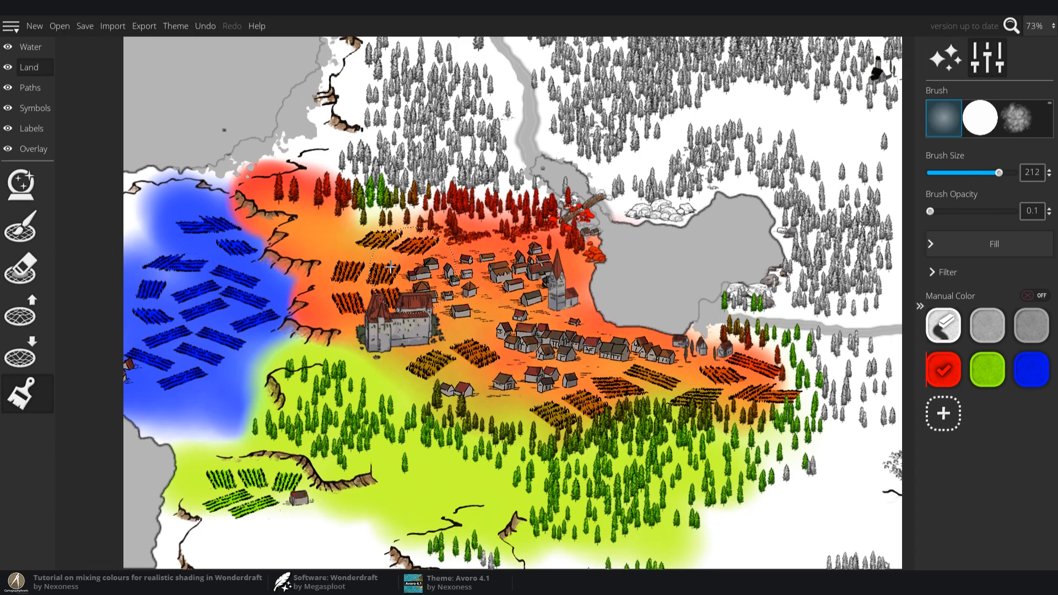
left_click_drag(407, 254, 379, 224)
mouse_move(583, 395)
left_mouse_down()
mouse_move(607, 411)
mouse_move(535, 451)
mouse_move(436, 442)
mouse_move(556, 472)
left_mouse_up()
left_click(989, 365)
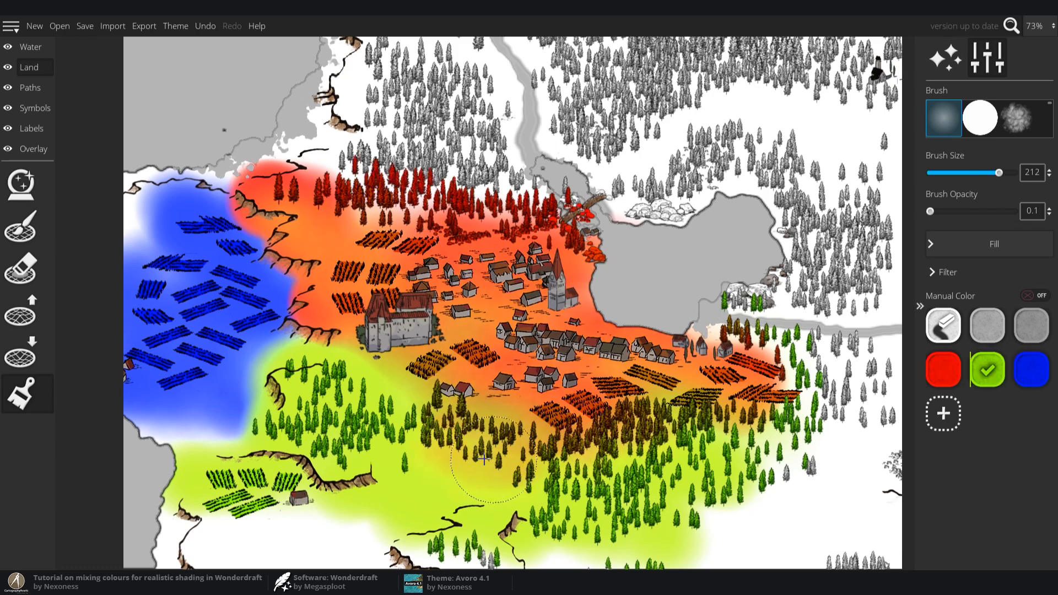
Blend blue, green and red along the western cliffs and the edge of the western fields at low opacity
left_click(1032, 379)
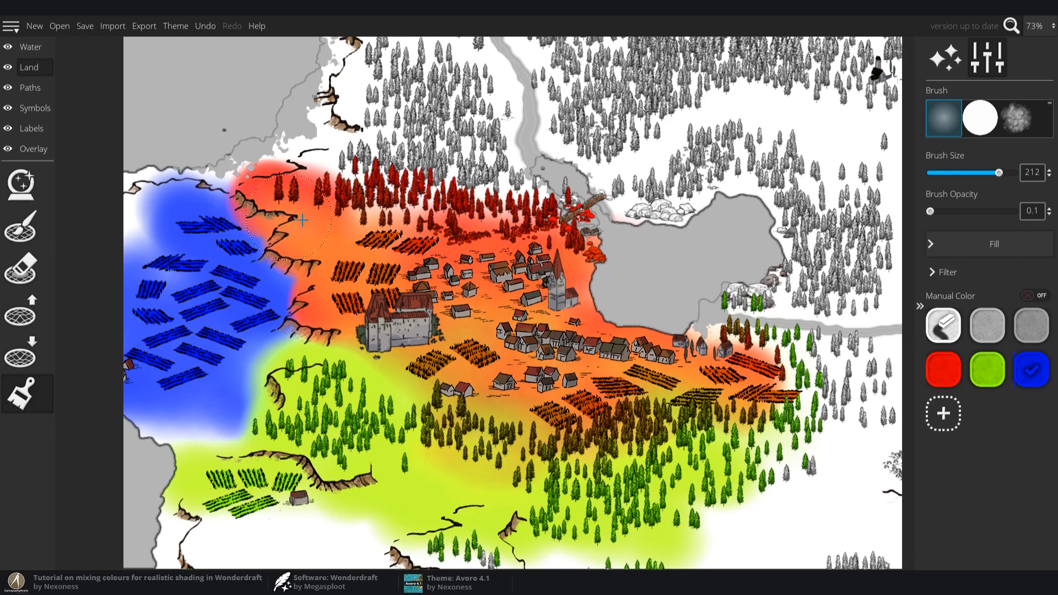
mouse_move(302, 220)
left_mouse_down()
mouse_move(286, 236)
mouse_move(219, 240)
mouse_move(276, 295)
mouse_move(300, 352)
mouse_move(208, 368)
mouse_move(285, 416)
mouse_move(247, 350)
mouse_move(191, 371)
mouse_move(251, 440)
mouse_move(182, 446)
mouse_move(189, 421)
mouse_move(293, 354)
mouse_move(281, 329)
mouse_move(333, 331)
left_mouse_up()
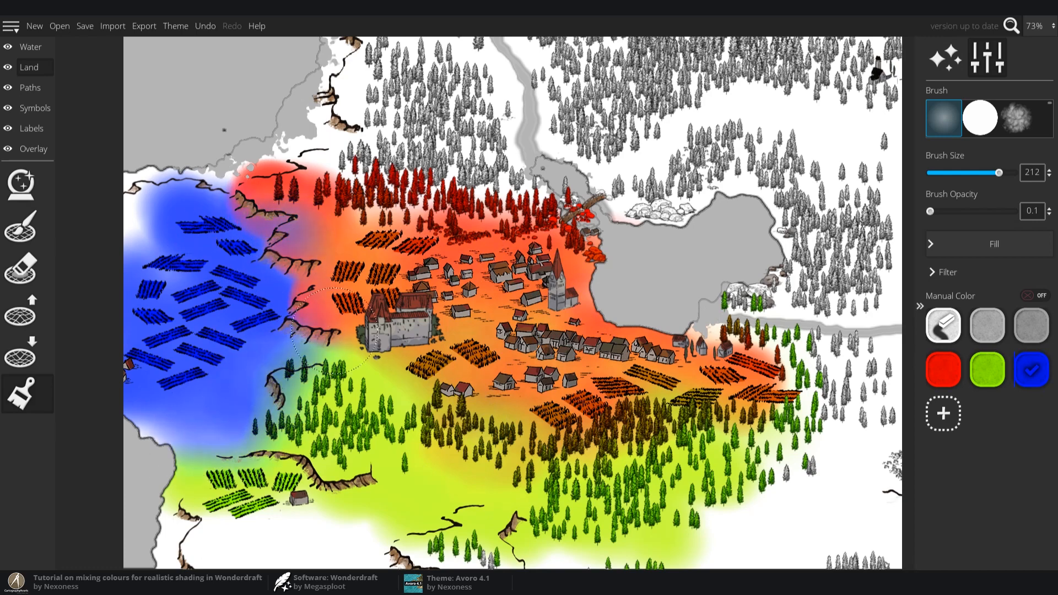
left_click(983, 368)
mouse_move(253, 303)
left_mouse_down()
mouse_move(293, 325)
mouse_move(303, 423)
mouse_move(220, 424)
mouse_move(280, 257)
mouse_move(243, 210)
mouse_move(273, 273)
mouse_move(226, 385)
mouse_move(185, 442)
mouse_move(220, 410)
mouse_move(234, 419)
left_mouse_up()
left_click(956, 374)
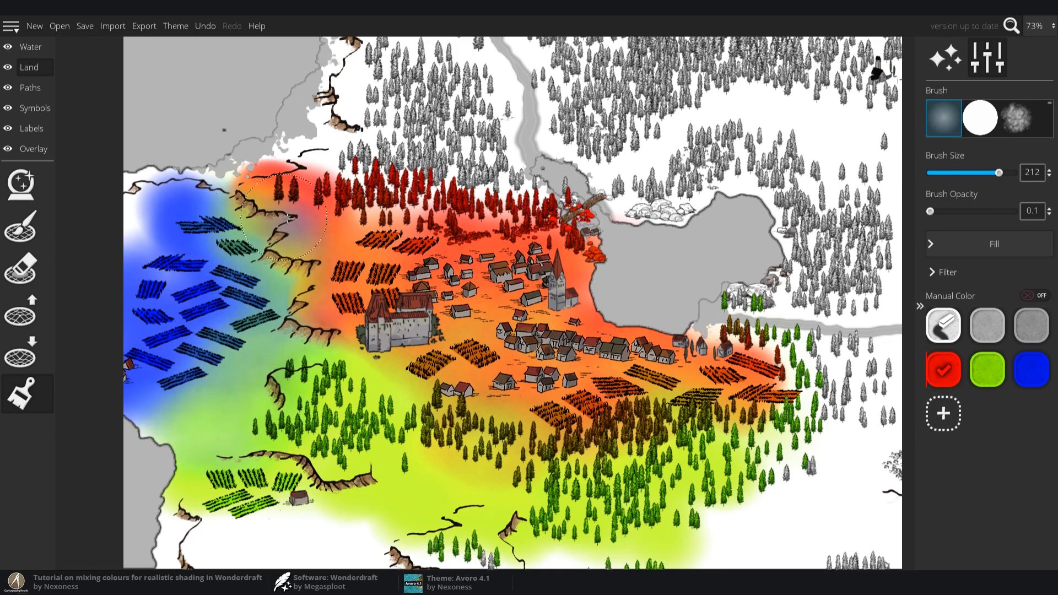
mouse_move(288, 218)
left_mouse_down()
mouse_move(317, 233)
mouse_move(300, 246)
mouse_move(324, 209)
mouse_move(267, 196)
mouse_move(271, 180)
mouse_move(260, 191)
mouse_move(307, 209)
mouse_move(324, 252)
mouse_move(328, 304)
mouse_move(306, 307)
mouse_move(325, 320)
mouse_move(306, 314)
mouse_move(342, 294)
left_mouse_up()
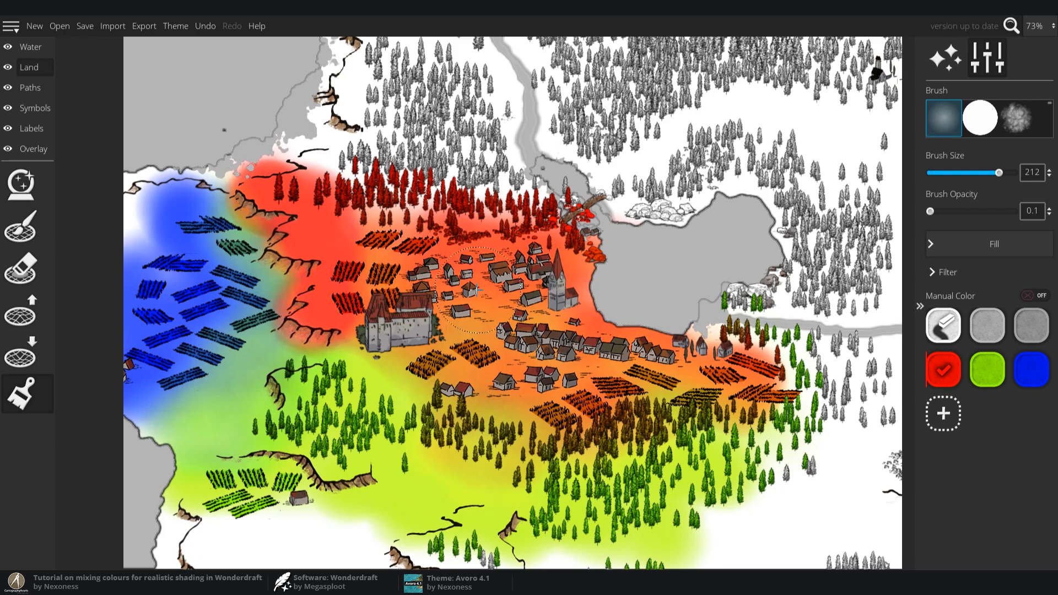
Strengthen the blue over the western fields with the brush at size 144 and 0.1 opacity
scroll(260, 263, "up", 4)
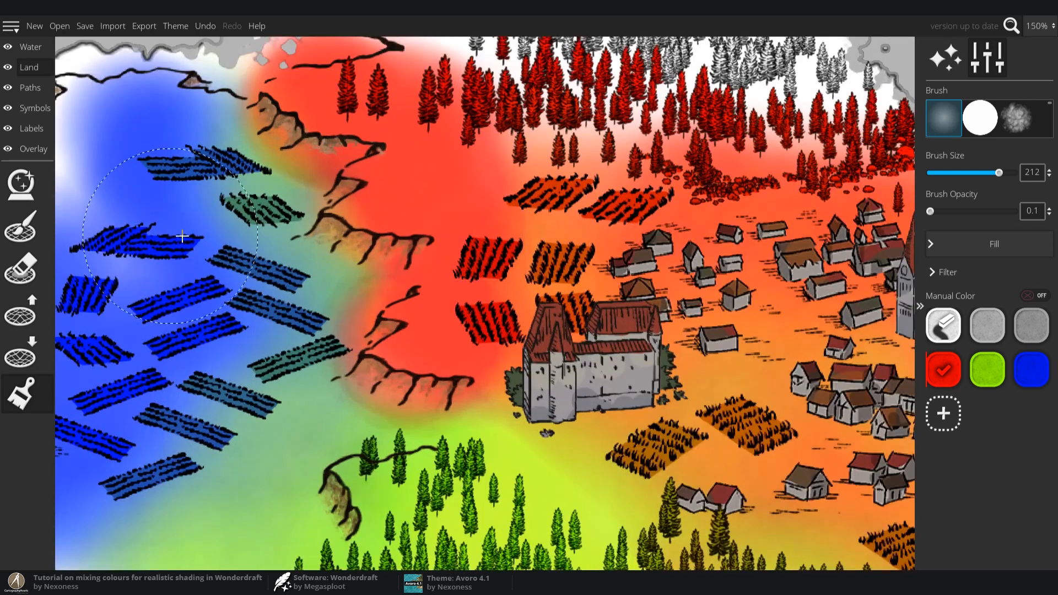
left_click(1031, 369)
scroll(289, 279, "down", 5)
mouse_move(309, 287)
left_mouse_down()
mouse_move(235, 263)
mouse_move(287, 244)
mouse_move(256, 206)
mouse_move(289, 170)
mouse_move(232, 140)
mouse_move(199, 97)
mouse_move(257, 206)
mouse_move(328, 408)
mouse_move(215, 409)
mouse_move(206, 379)
mouse_move(236, 421)
mouse_move(197, 398)
left_mouse_up()
scroll(196, 398, "down", 5)
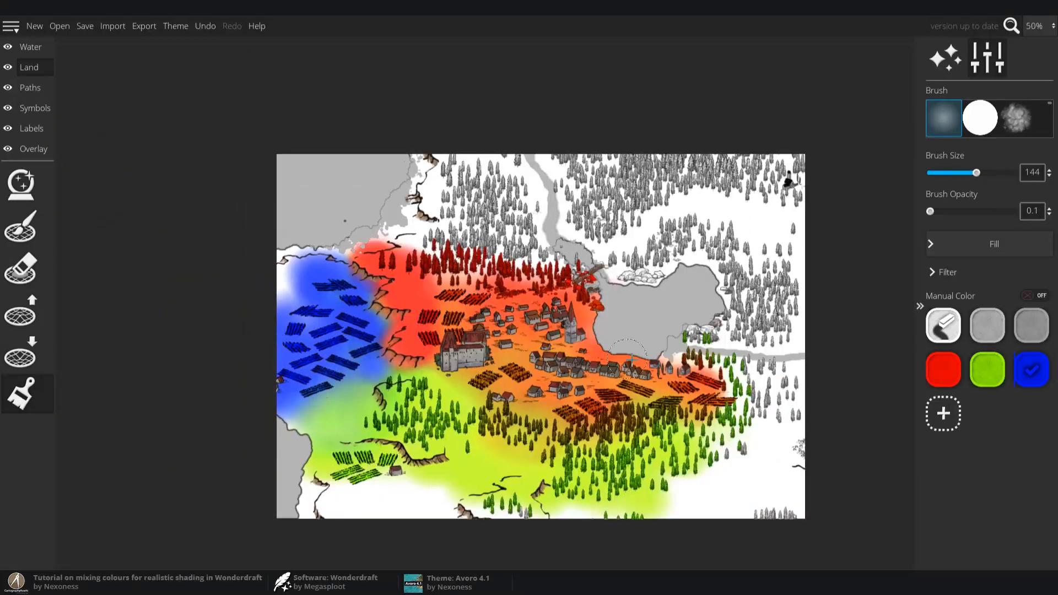
Brush green and then red over the forest edge and fields north of the castle to mix an orange transition
left_click(986, 369)
mouse_move(451, 312)
left_mouse_down()
mouse_move(411, 287)
mouse_move(415, 264)
mouse_move(412, 295)
mouse_move(430, 311)
mouse_move(435, 293)
mouse_move(402, 260)
mouse_move(453, 338)
mouse_move(475, 353)
mouse_move(561, 348)
left_mouse_up()
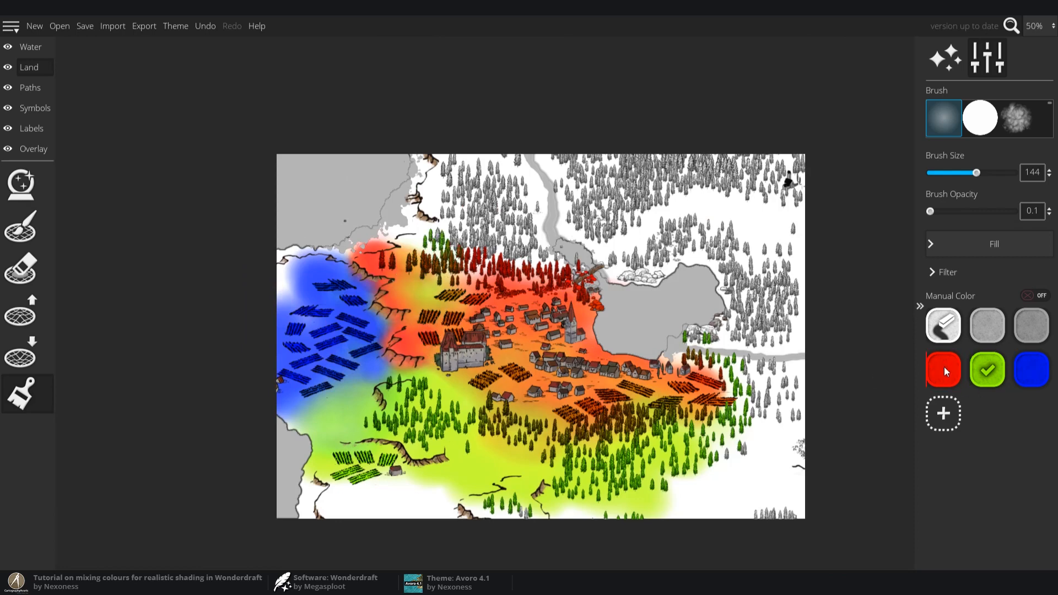
left_click_drag(472, 301, 375, 261)
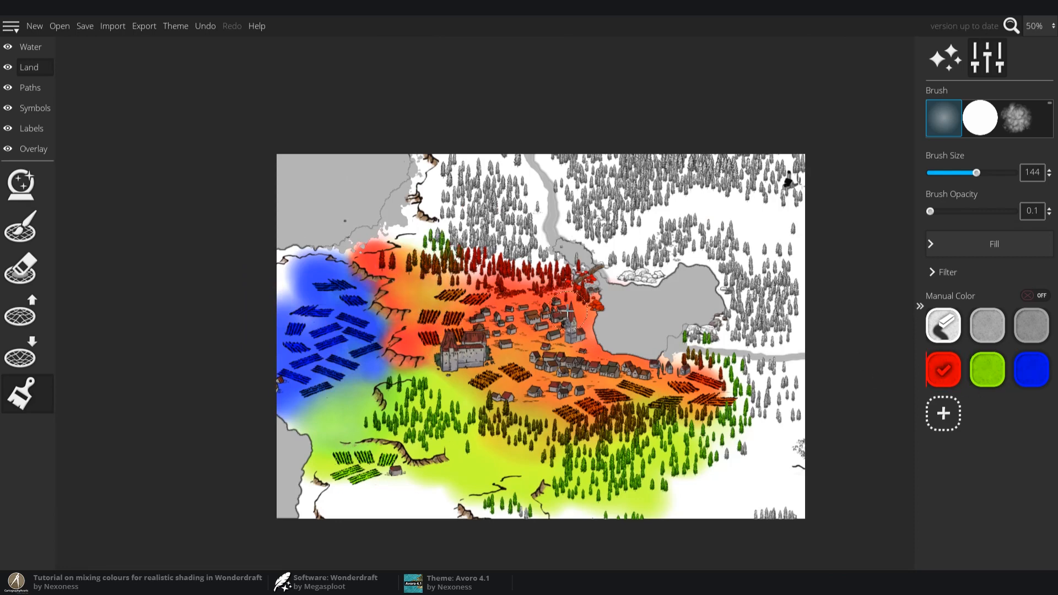
left_click_drag(567, 311, 547, 310)
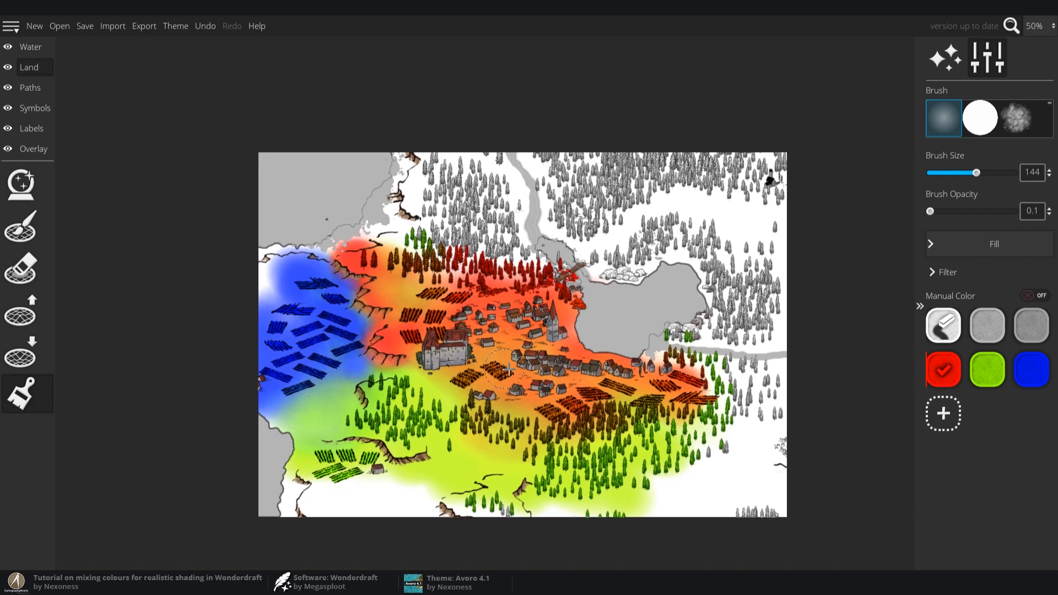
Clear all test paint by filling the whole land with the eraser colour
left_click(943, 328)
left_click(968, 255)
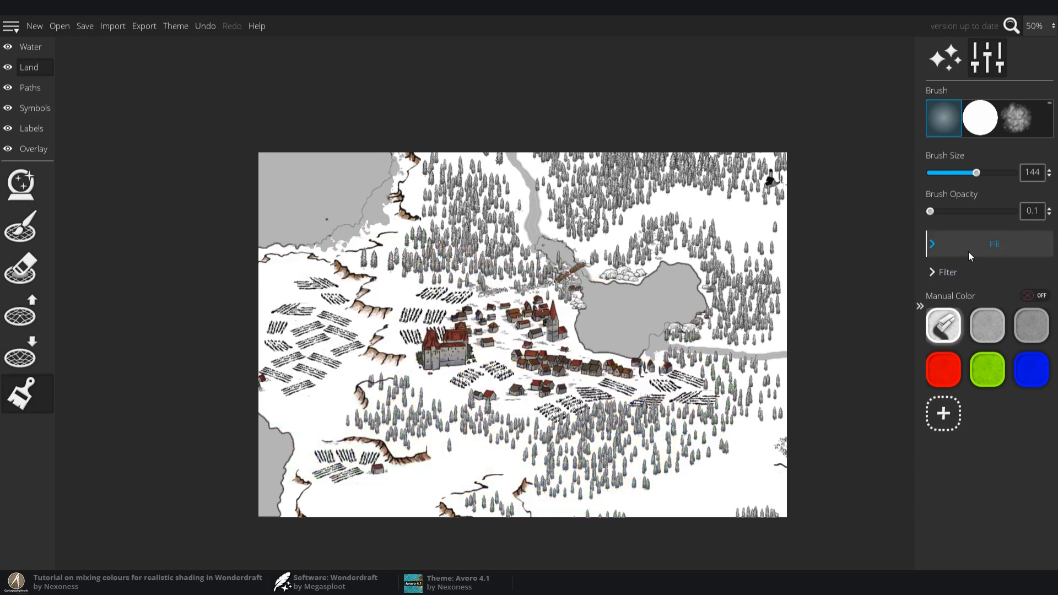
Apply the [A] Avoro (4.1)/Avoro (4.1) map theme with all filters and refill the land with the eraser colour
left_click(175, 25)
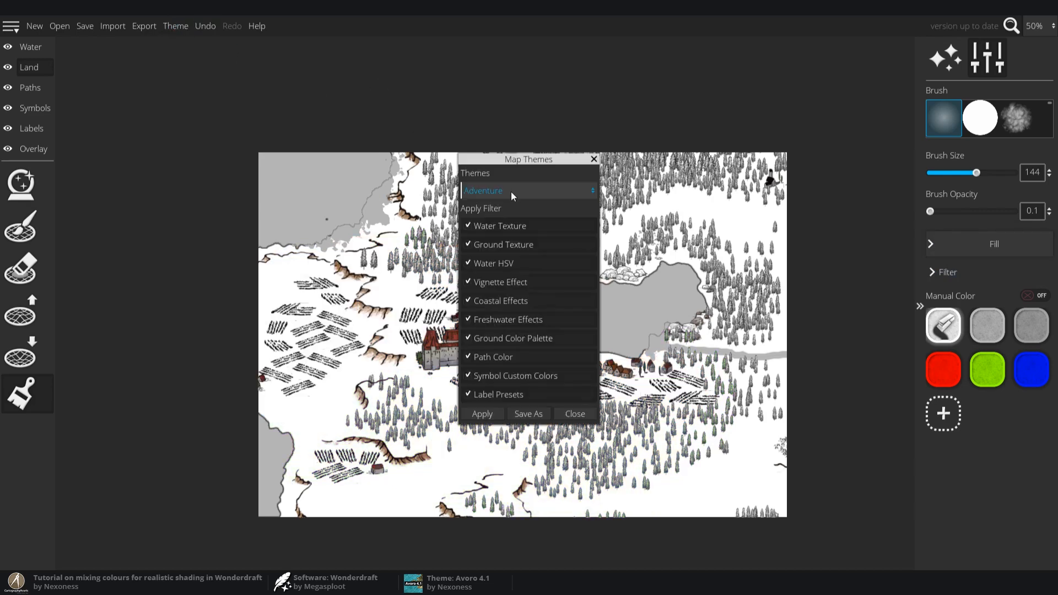
left_click(511, 190)
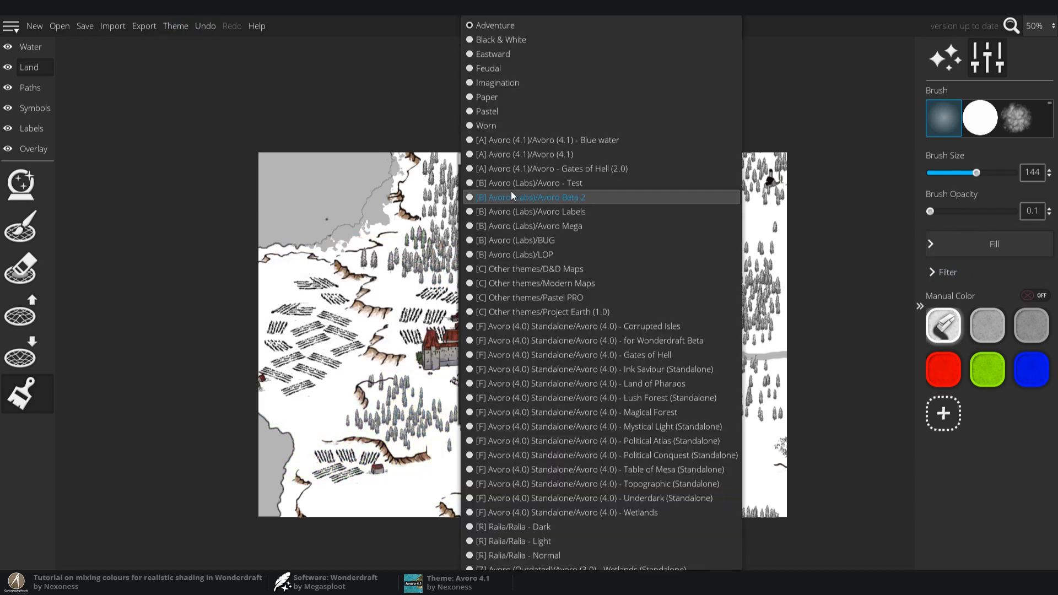
left_click(522, 155)
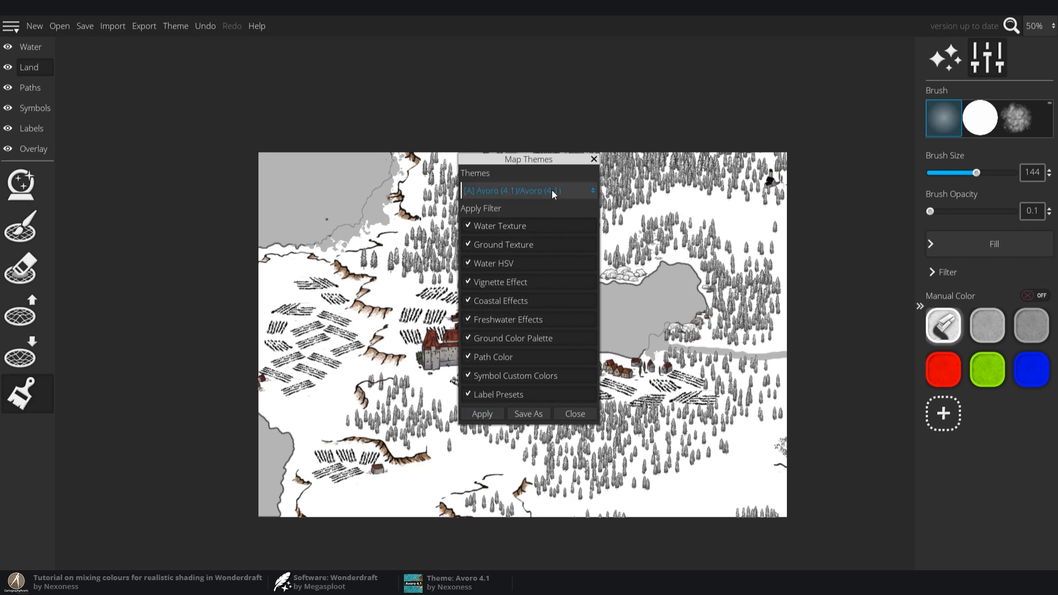
left_click(480, 422)
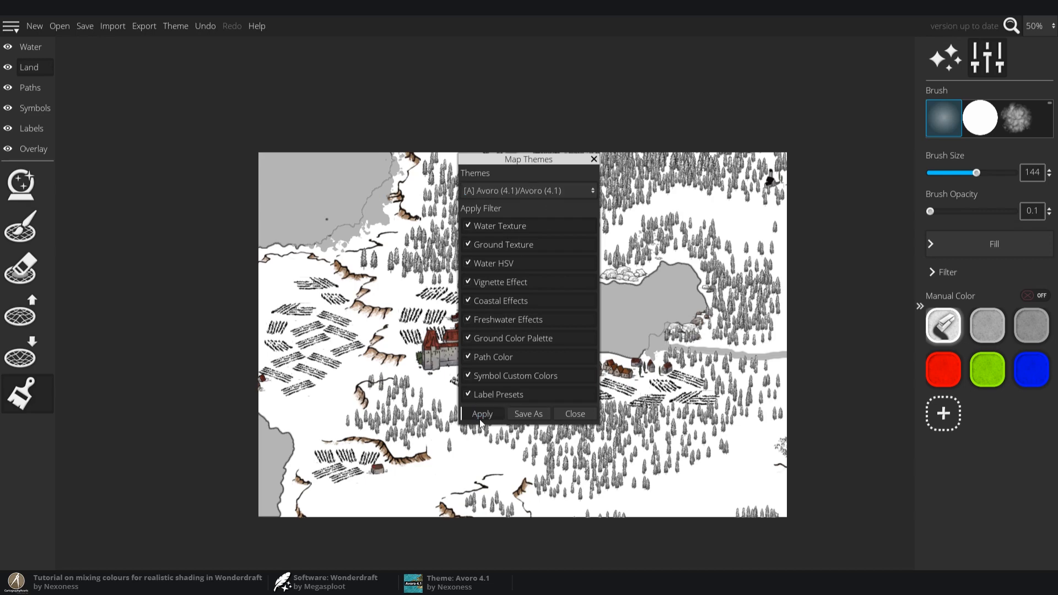
left_click(571, 415)
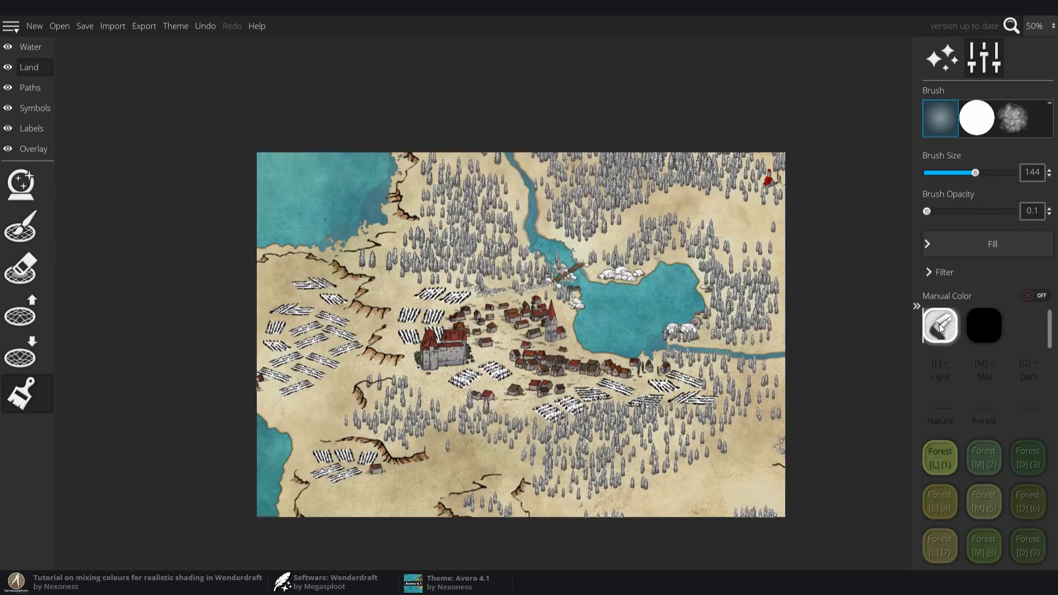
left_click(977, 241)
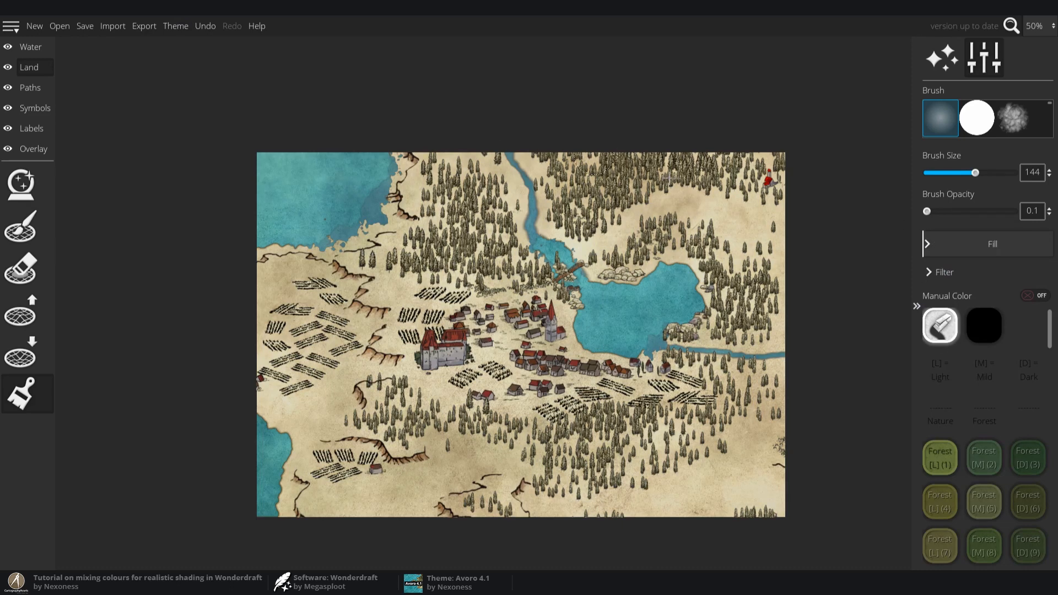
scroll(561, 322, "up", 3)
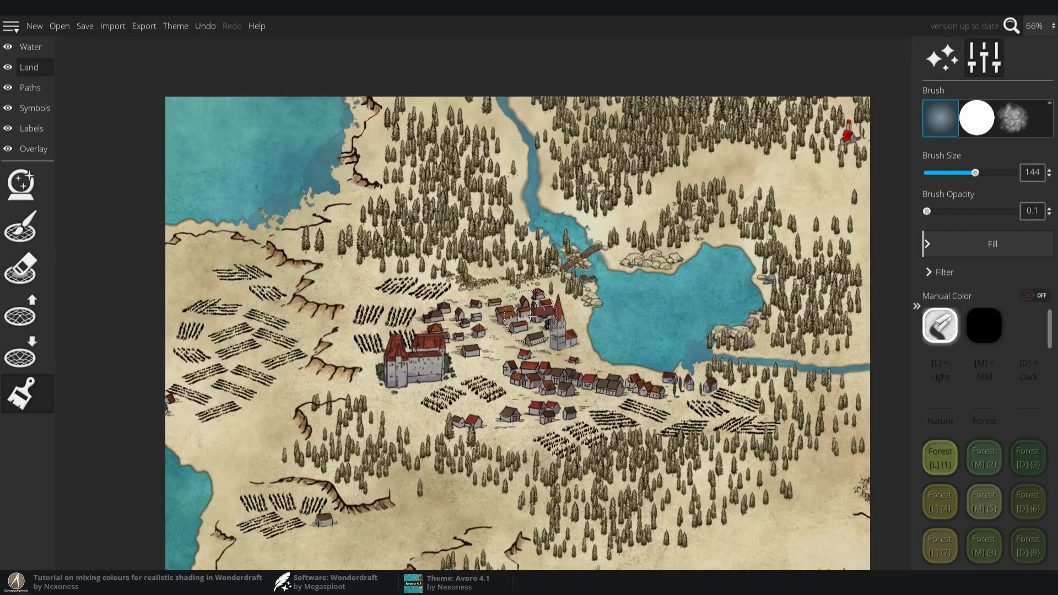
Fill the whole land with the Forest [D] (9) colour at brush opacity 1
scroll(1002, 435, "down", 3)
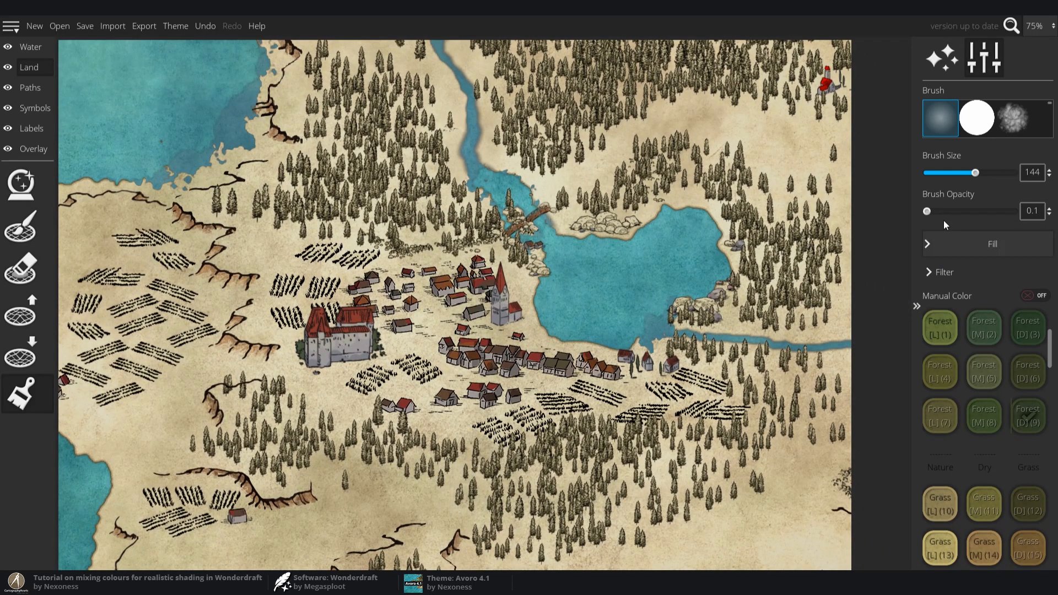
left_click_drag(926, 211, 1019, 212)
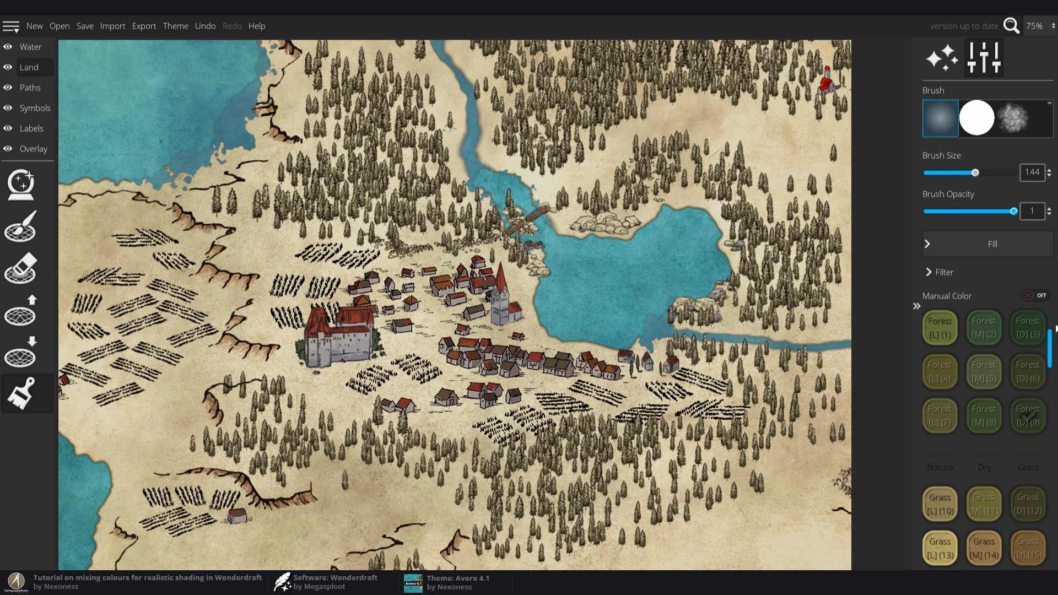
left_click(991, 244)
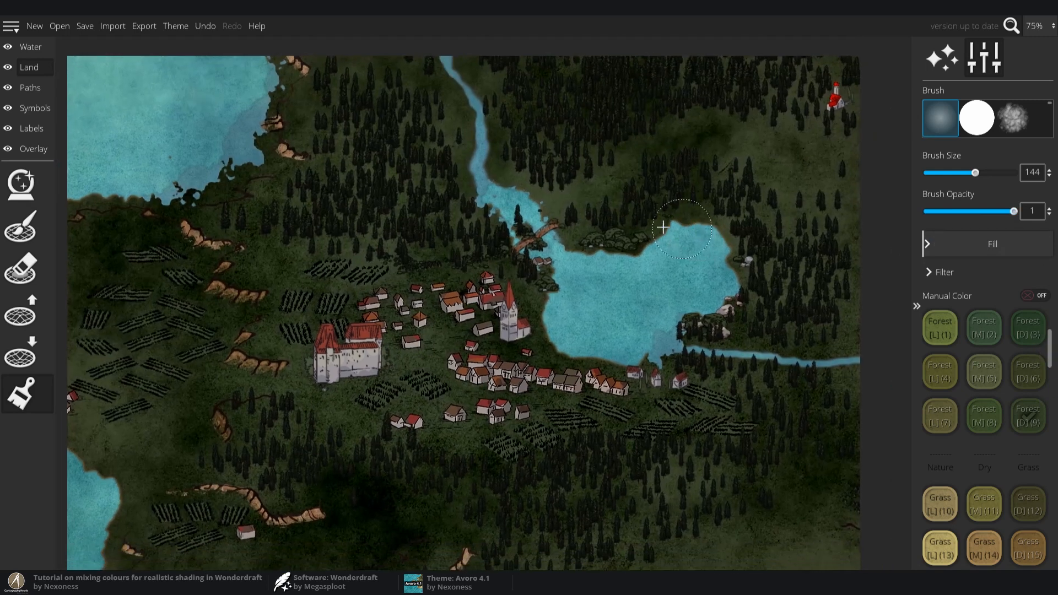
scroll(662, 227, "down", 2)
scroll(619, 219, "up", 1)
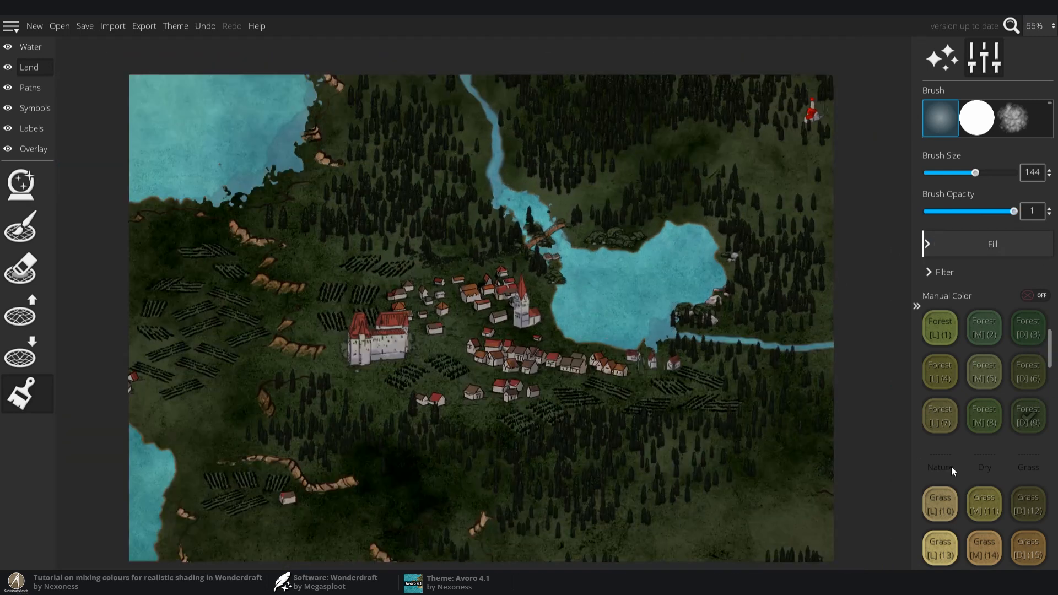
Examine the theme's ground colour palette from the Forest and Grass shades through Sand, Dirt and Rocks to Ice and Snow
scroll(990, 480, "down", 2)
scroll(980, 441, "down", 3)
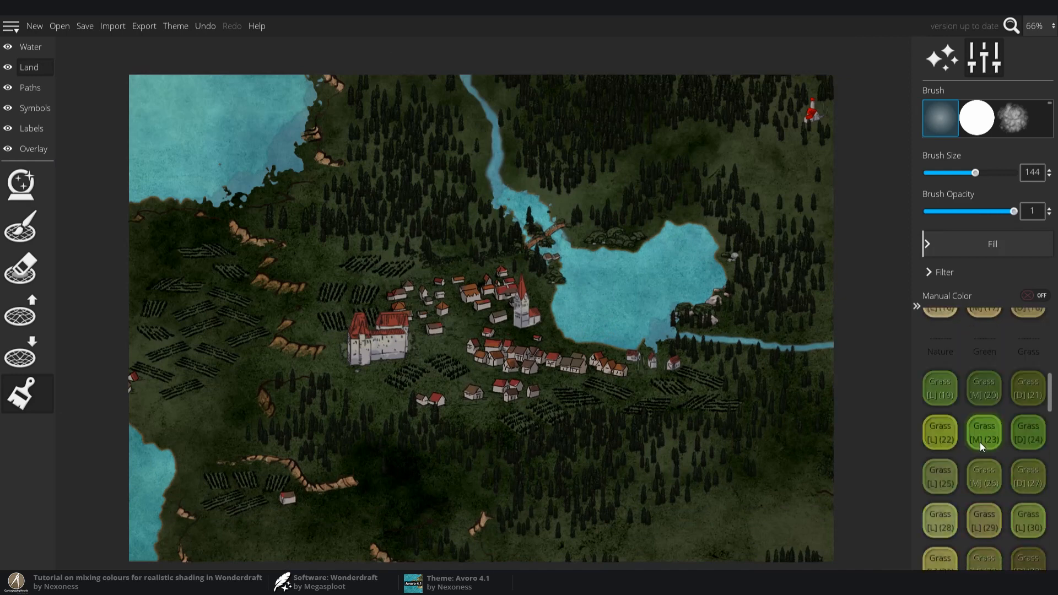
scroll(978, 446, "up", 6)
scroll(1000, 405, "down", 6)
scroll(986, 418, "down", 1)
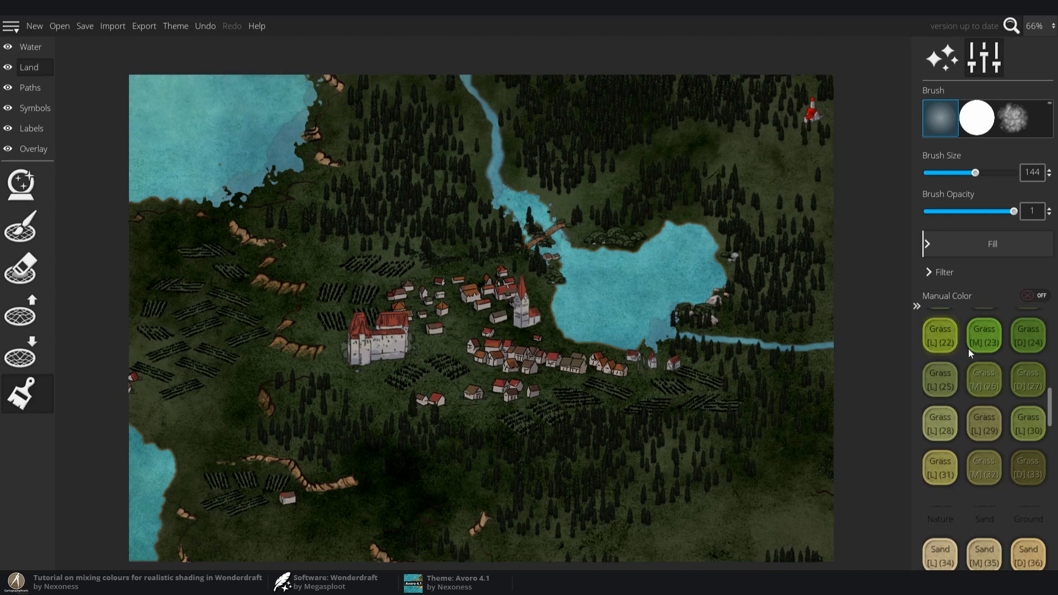
scroll(980, 375, "down", 5)
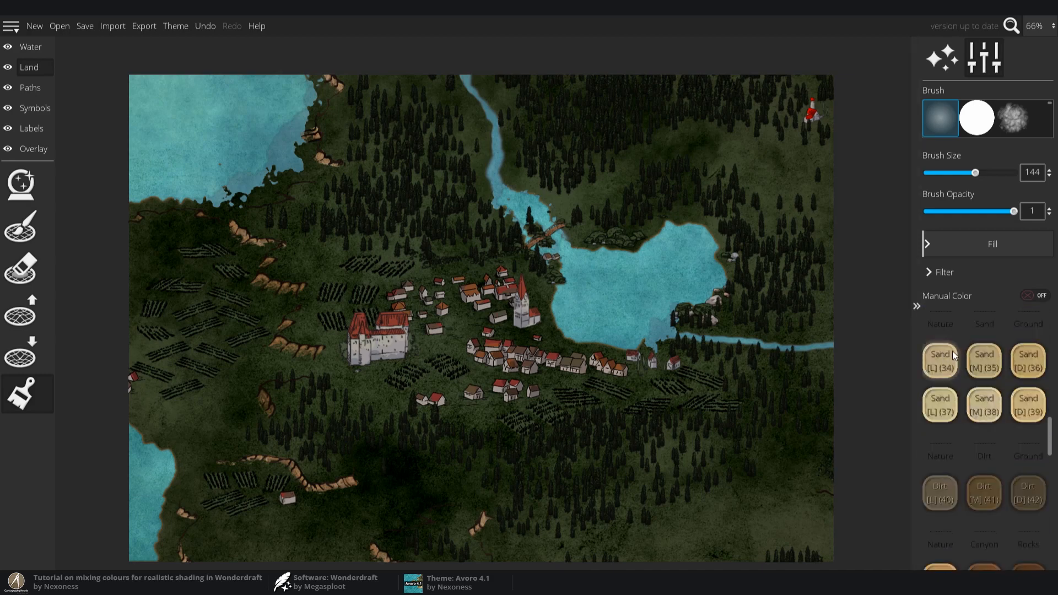
scroll(993, 402, "down", 3)
scroll(997, 424, "down", 6)
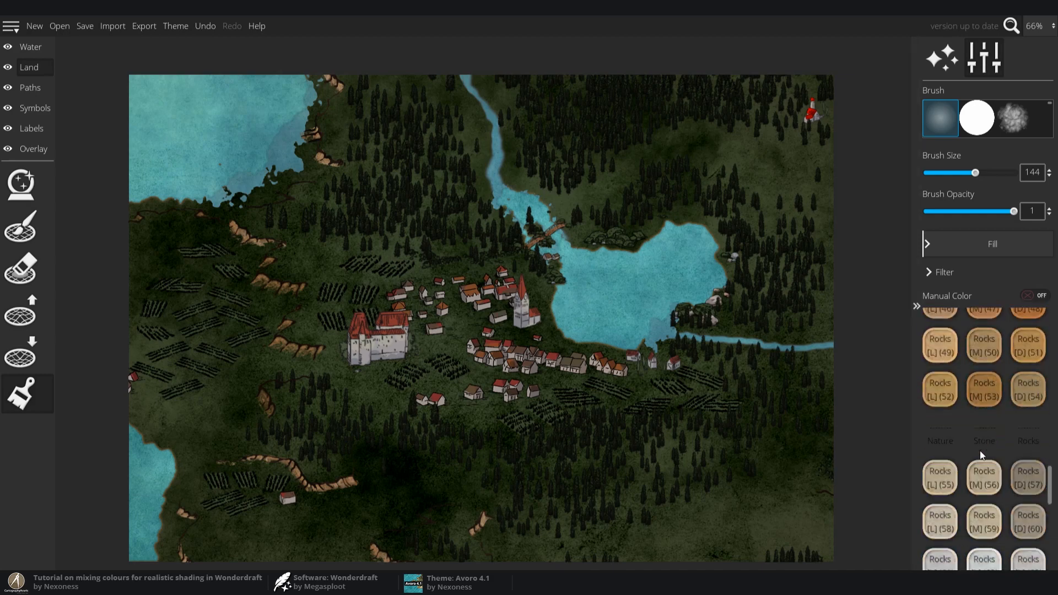
scroll(991, 444, "down", 3)
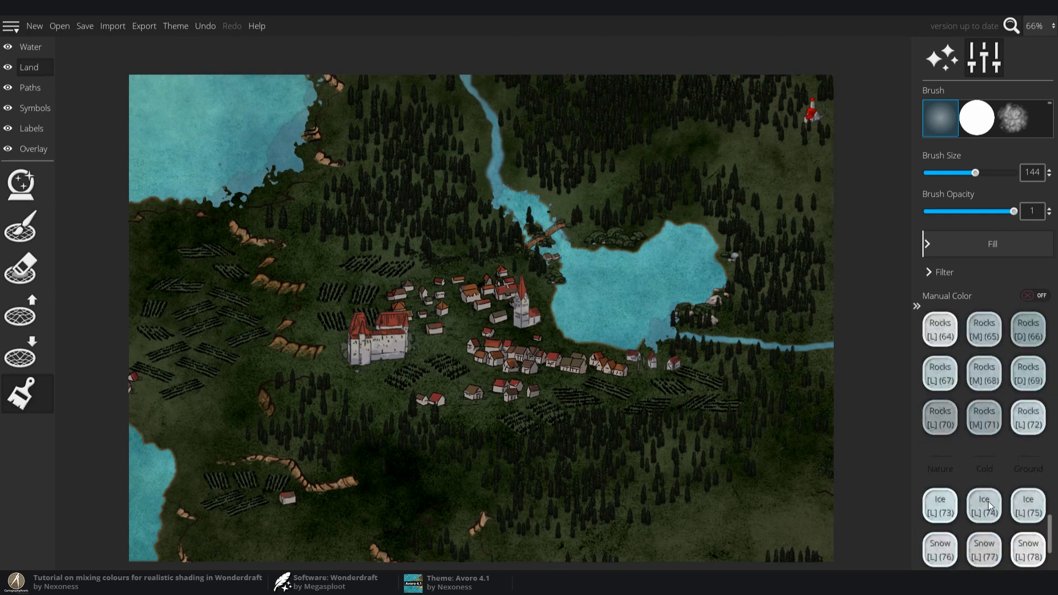
left_click_drag(1049, 541, 1049, 345)
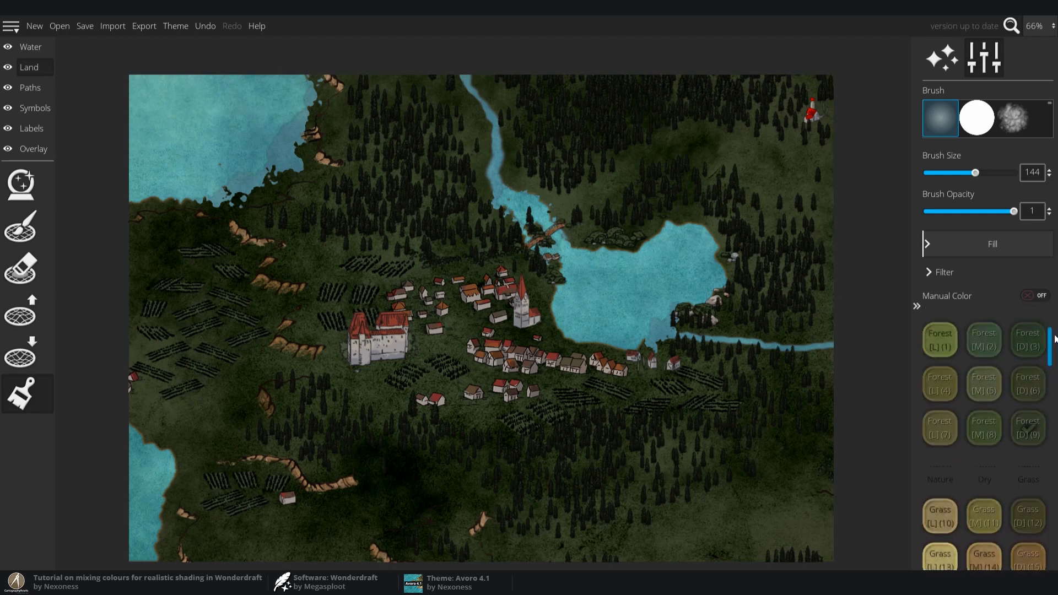
key("w")
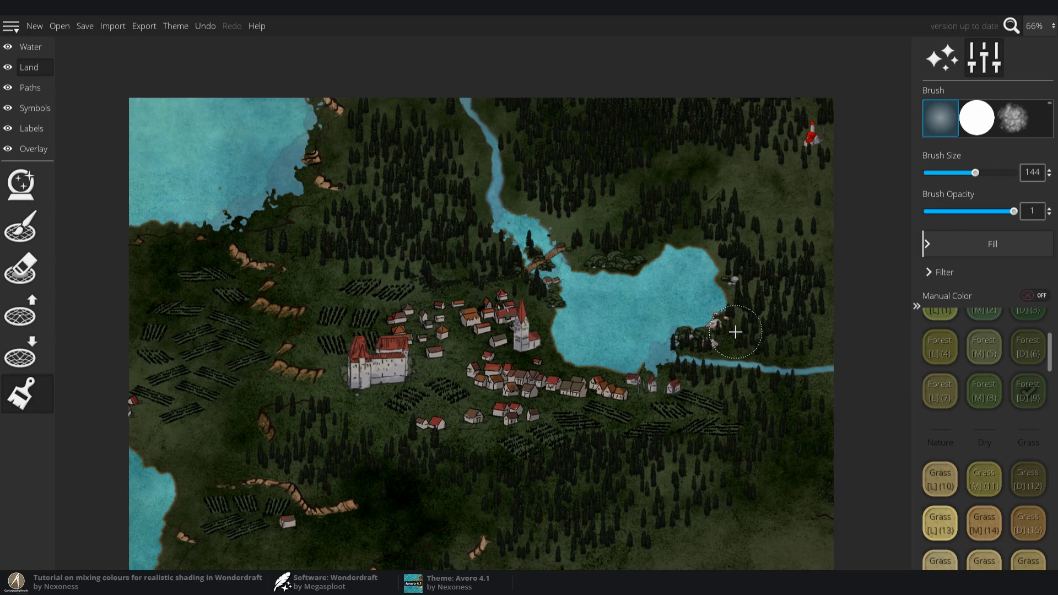
Brush the Forest [L] (1) colour over the forests and open land at brush size 256 and opacity 0.13
scroll(986, 441, "down", 3)
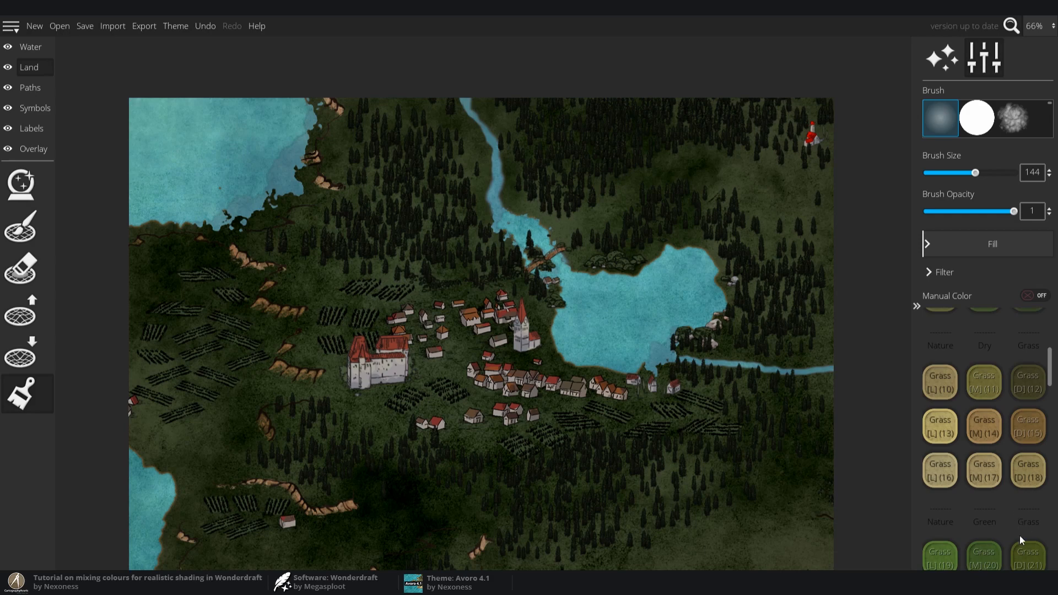
scroll(969, 448, "up", 4)
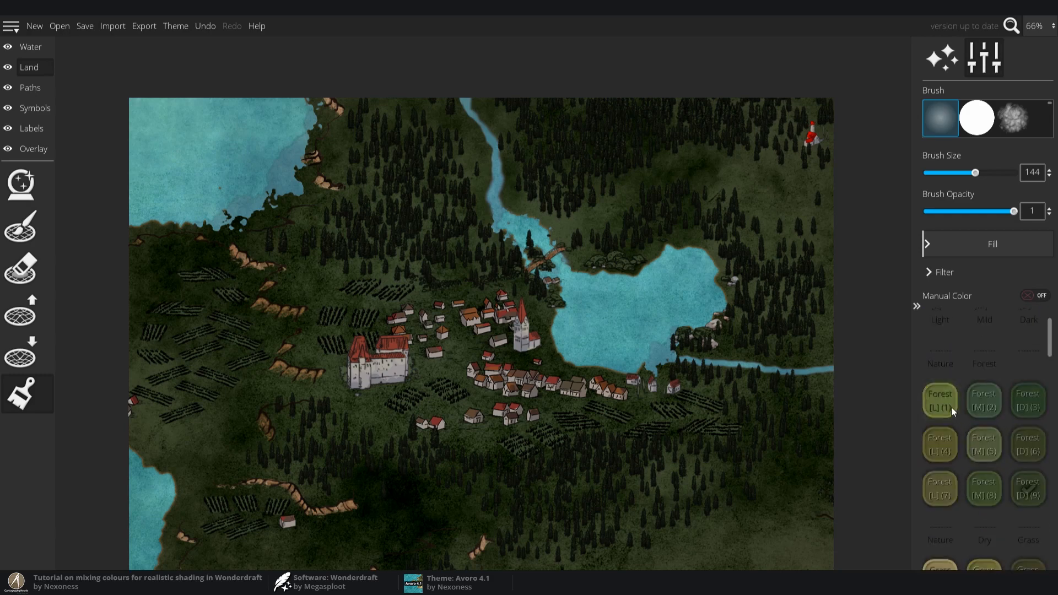
left_click(950, 398)
left_click_drag(944, 214, 930, 216)
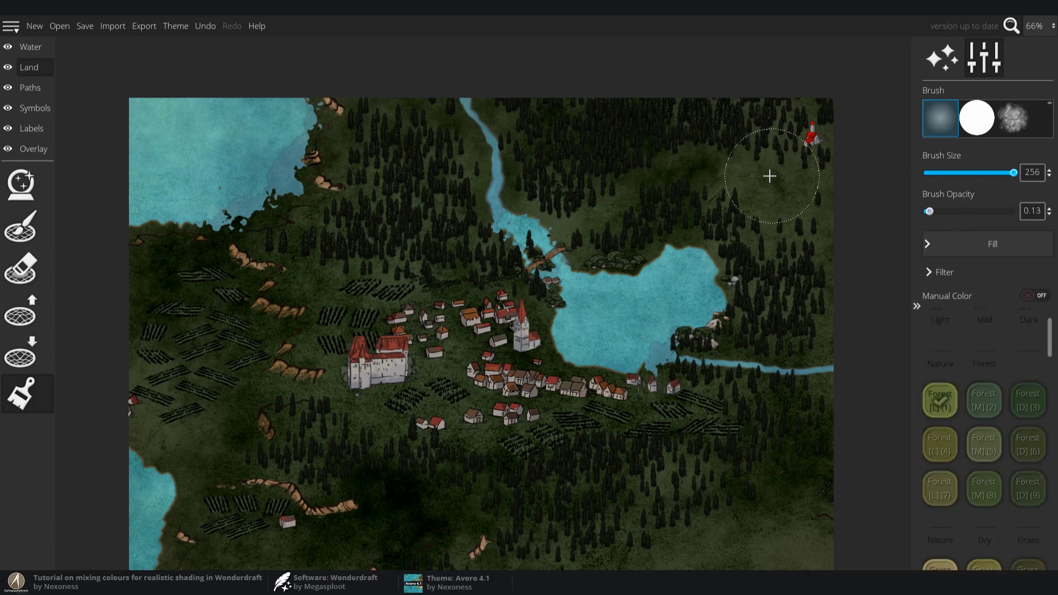
mouse_move(770, 176)
left_mouse_down()
mouse_move(718, 172)
mouse_move(744, 162)
mouse_move(761, 177)
mouse_move(818, 161)
mouse_move(707, 124)
mouse_move(509, 115)
mouse_move(496, 136)
mouse_move(586, 211)
mouse_move(746, 247)
mouse_move(792, 195)
mouse_move(833, 186)
mouse_move(833, 217)
mouse_move(723, 266)
mouse_move(708, 287)
mouse_move(606, 227)
mouse_move(628, 243)
left_mouse_up()
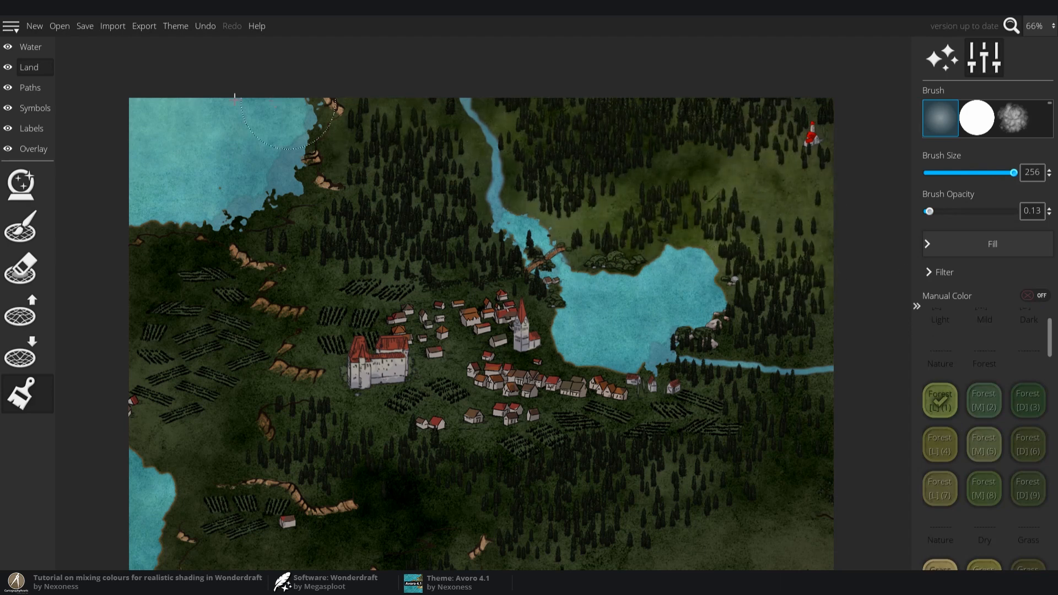
mouse_move(235, 98)
left_mouse_down()
mouse_move(481, 399)
mouse_move(535, 441)
mouse_move(372, 527)
mouse_move(255, 528)
mouse_move(274, 533)
mouse_move(258, 445)
mouse_move(166, 373)
mouse_move(105, 379)
mouse_move(234, 452)
mouse_move(539, 535)
mouse_move(650, 552)
mouse_move(701, 526)
mouse_move(725, 491)
mouse_move(826, 414)
mouse_move(846, 378)
mouse_move(840, 350)
mouse_move(618, 369)
mouse_move(544, 340)
mouse_move(661, 243)
mouse_move(792, 333)
mouse_move(833, 342)
left_mouse_up()
mouse_move(442, 194)
left_mouse_down()
mouse_move(193, 296)
mouse_move(240, 455)
mouse_move(307, 520)
mouse_move(201, 537)
mouse_move(157, 522)
mouse_move(823, 355)
left_mouse_up()
Brush the dry Grass [M] (11) colour along the sea coasts, river banks and lake shore
scroll(968, 415, "down", 6)
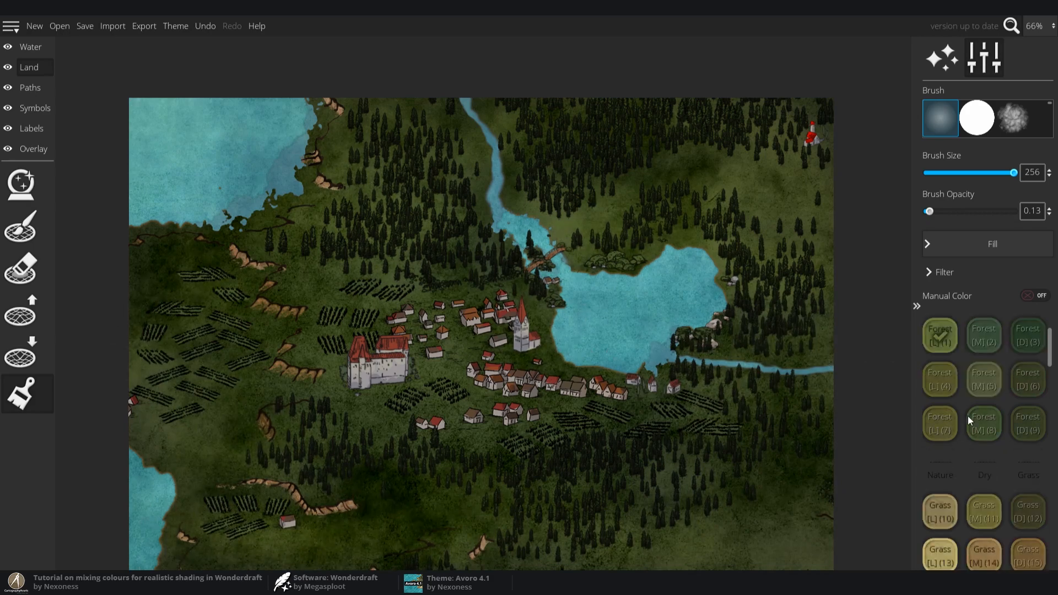
left_click(939, 376)
scroll(1033, 396, "up", 1)
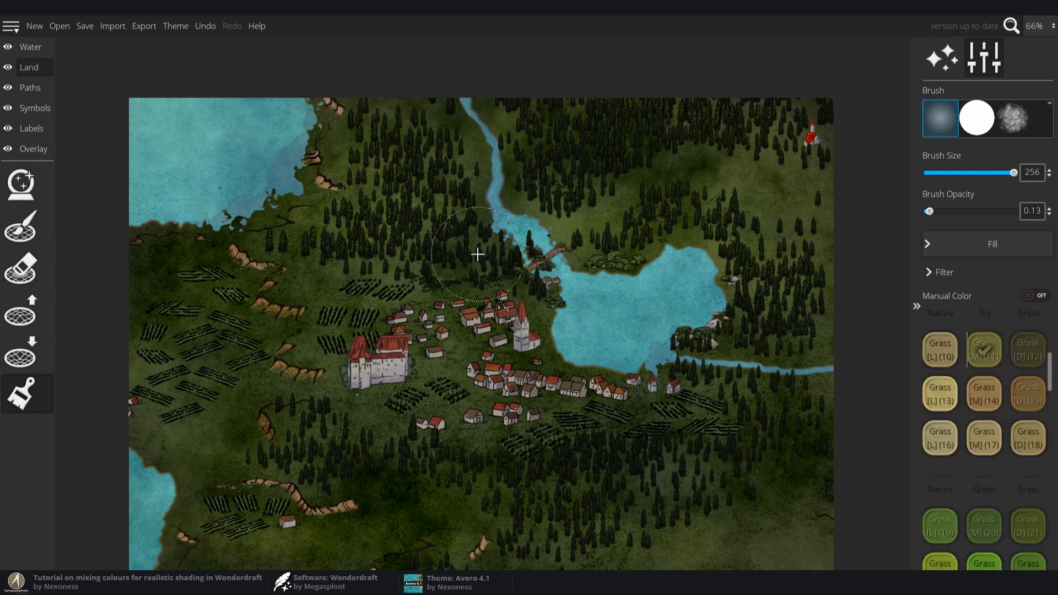
left_click_drag(477, 254, 517, 263)
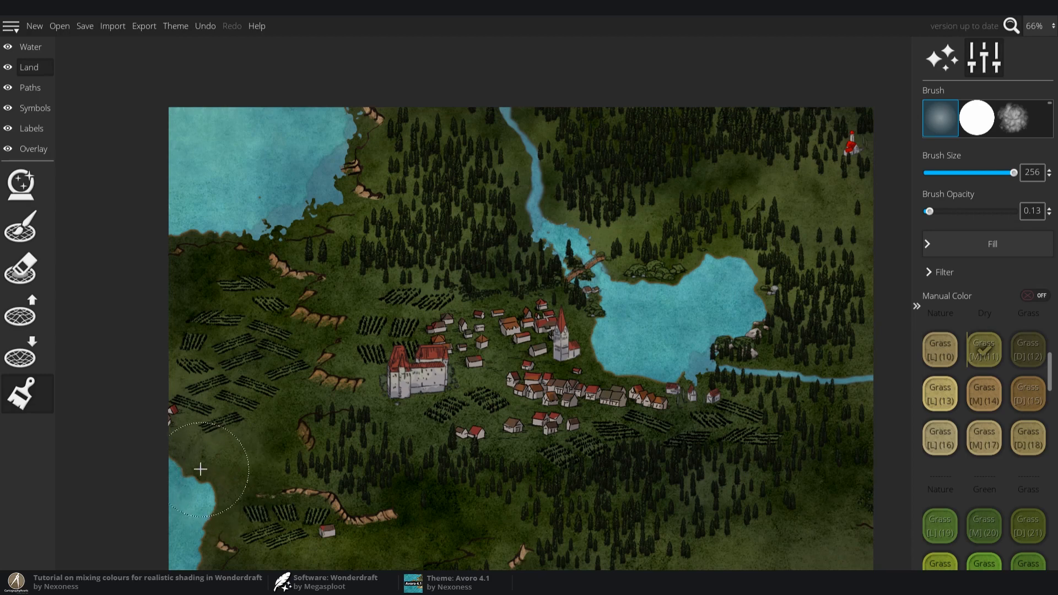
left_click_drag(183, 463, 152, 443)
mouse_move(233, 476)
left_mouse_down()
mouse_move(270, 492)
mouse_move(229, 496)
left_mouse_up()
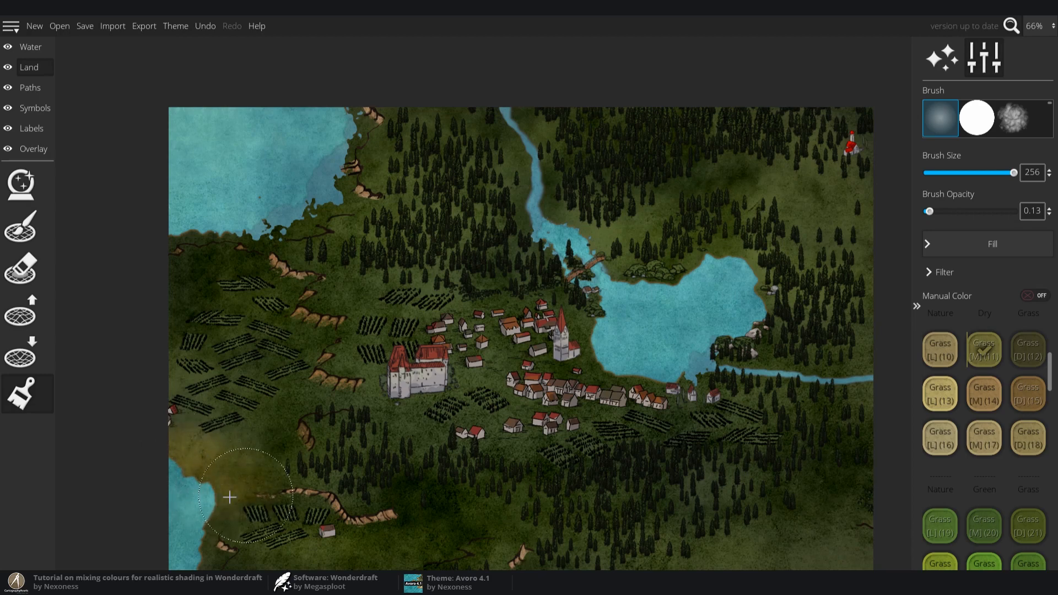
mouse_move(170, 261)
left_mouse_down()
mouse_move(216, 230)
mouse_move(289, 231)
mouse_move(243, 226)
mouse_move(347, 177)
mouse_move(338, 144)
mouse_move(523, 148)
mouse_move(510, 109)
mouse_move(480, 98)
mouse_move(542, 213)
mouse_move(635, 266)
mouse_move(563, 250)
mouse_move(587, 330)
mouse_move(646, 359)
mouse_move(724, 370)
mouse_move(744, 322)
left_mouse_up()
left_click_drag(656, 265, 802, 365)
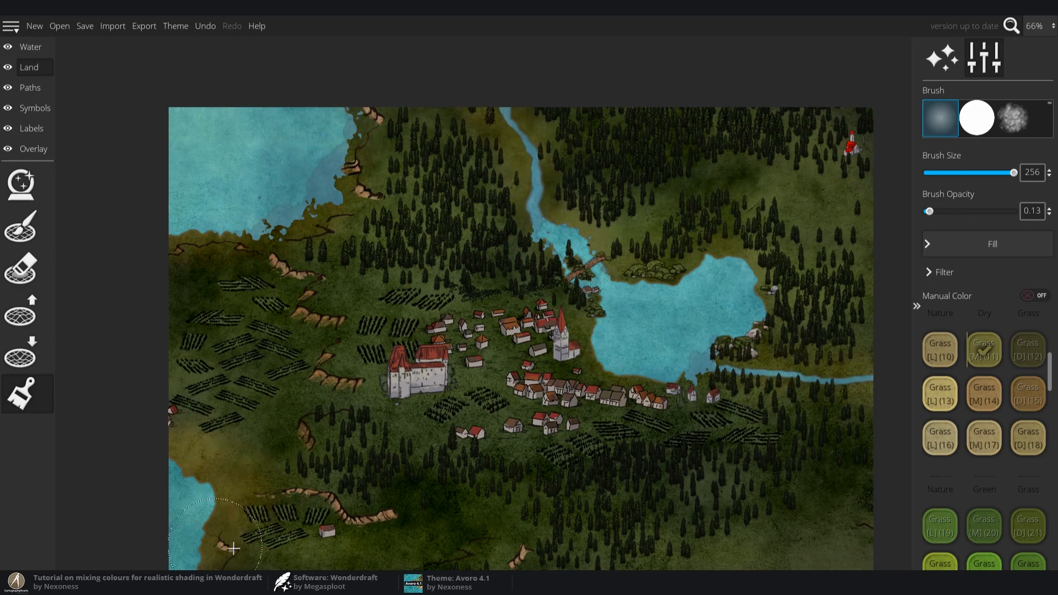
Brush the Grass [L] (22) colour over the fields, the town and the land around the lake at opacity 0.1
scroll(974, 525, "down", 3)
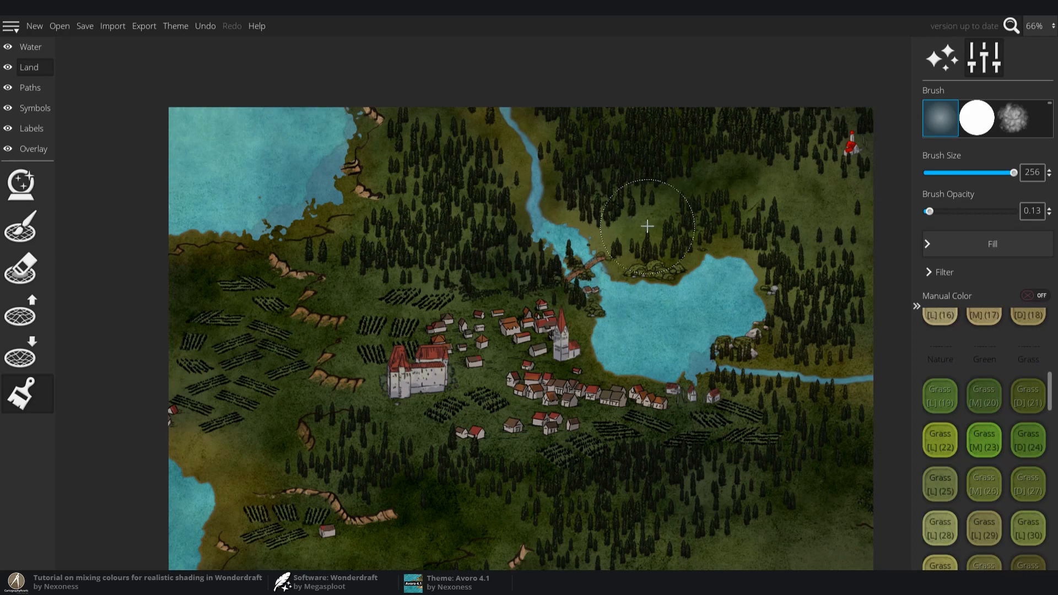
left_click(943, 452)
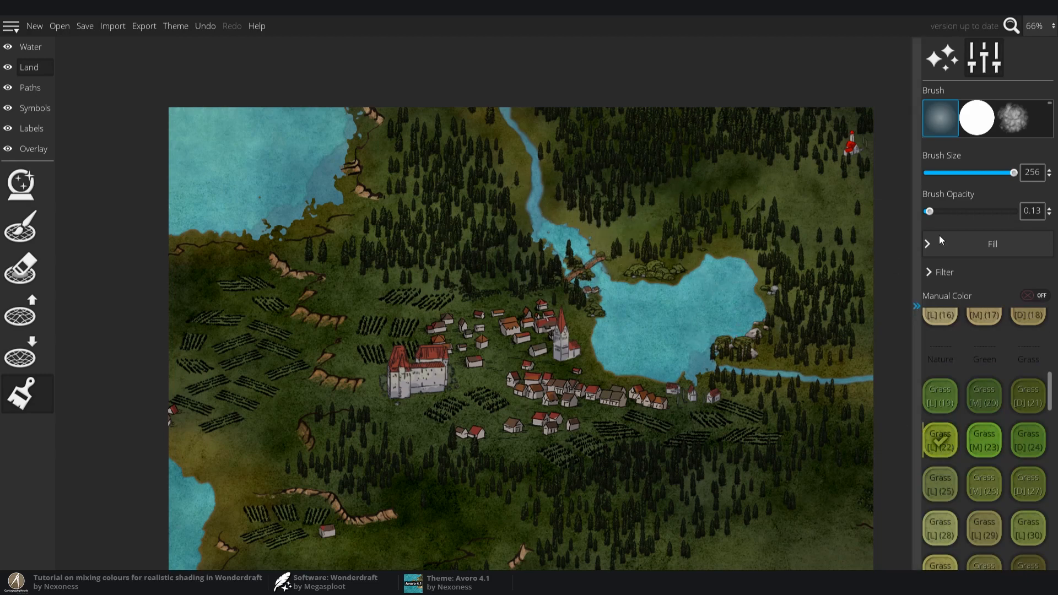
left_click_drag(932, 211, 927, 214)
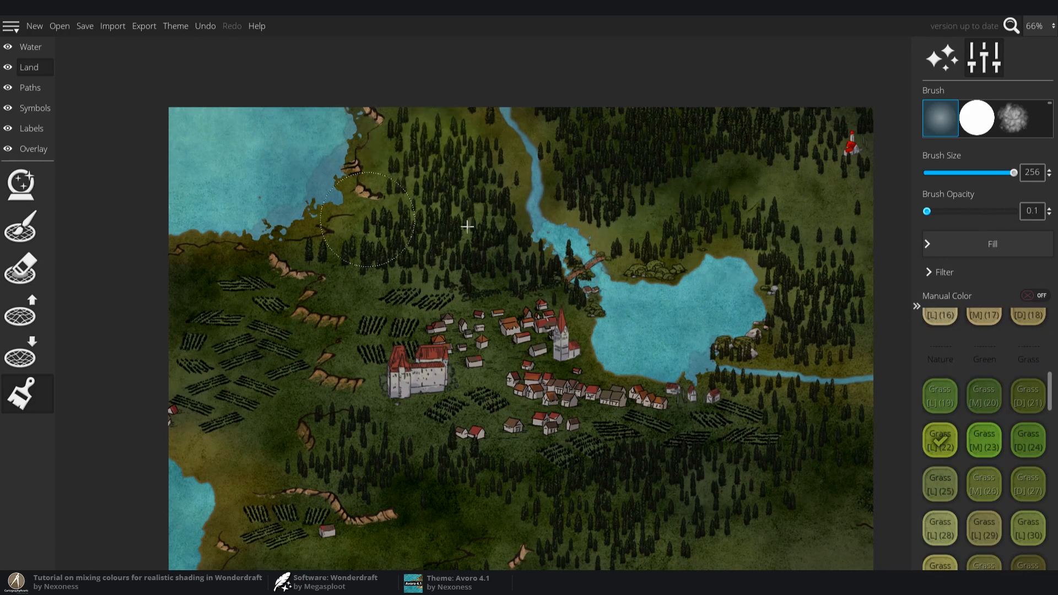
mouse_move(269, 344)
left_mouse_down()
mouse_move(207, 387)
mouse_move(555, 495)
mouse_move(597, 562)
mouse_move(755, 547)
mouse_move(654, 484)
mouse_move(613, 428)
mouse_move(498, 388)
mouse_move(450, 324)
mouse_move(494, 255)
mouse_move(720, 160)
mouse_move(928, 144)
mouse_move(710, 285)
left_mouse_up()
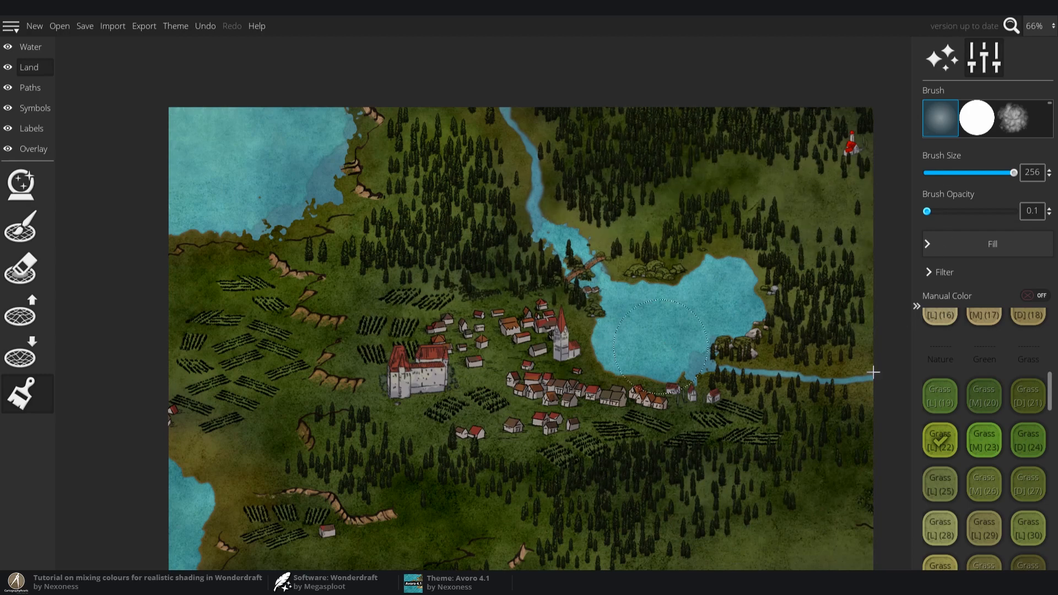
mouse_move(818, 264)
left_mouse_down()
mouse_move(720, 189)
mouse_move(630, 146)
mouse_move(756, 181)
left_mouse_up()
Layer Grass [M] (23), Grass [D] (24), Grass [L] (31) and Grass [L] (30) over the forests and meadows at opacity 0.1
mouse_move(592, 222)
left_mouse_down()
mouse_move(467, 198)
mouse_move(328, 336)
mouse_move(495, 467)
mouse_move(588, 559)
left_mouse_up()
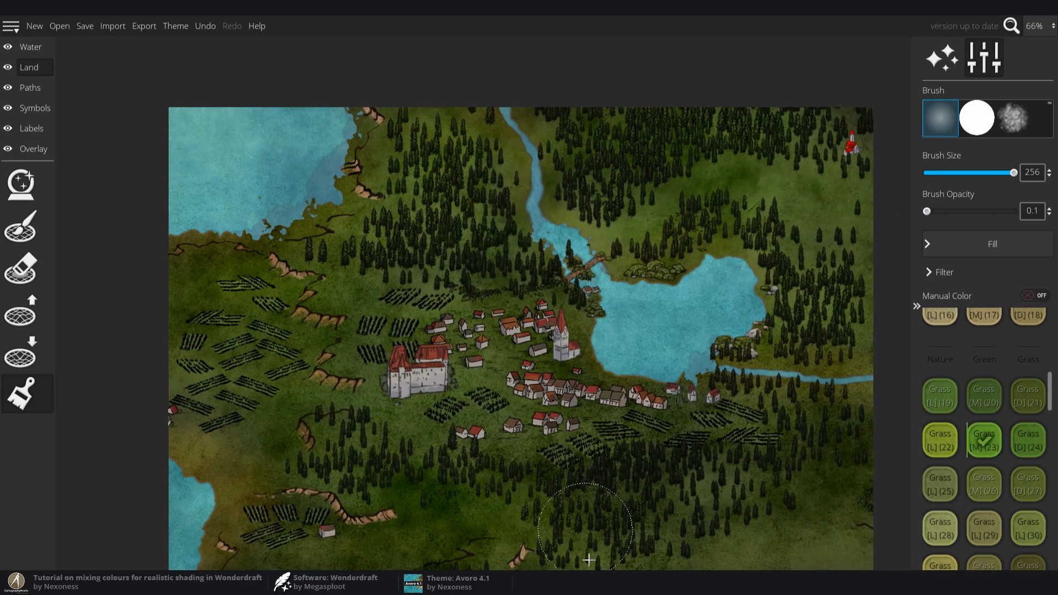
left_click(1027, 439)
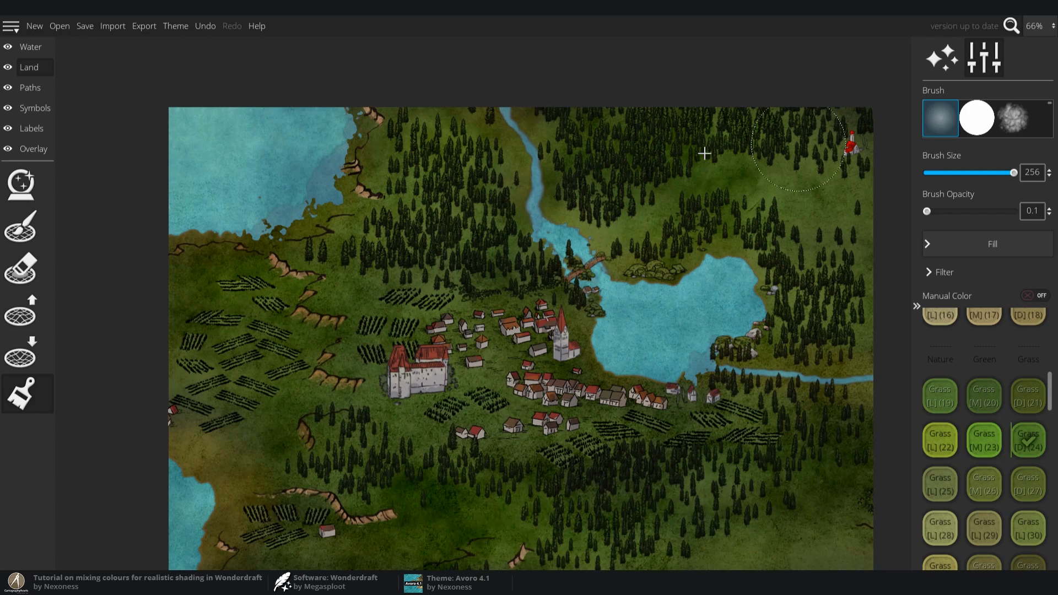
scroll(950, 524, "down", 3)
left_click(943, 484)
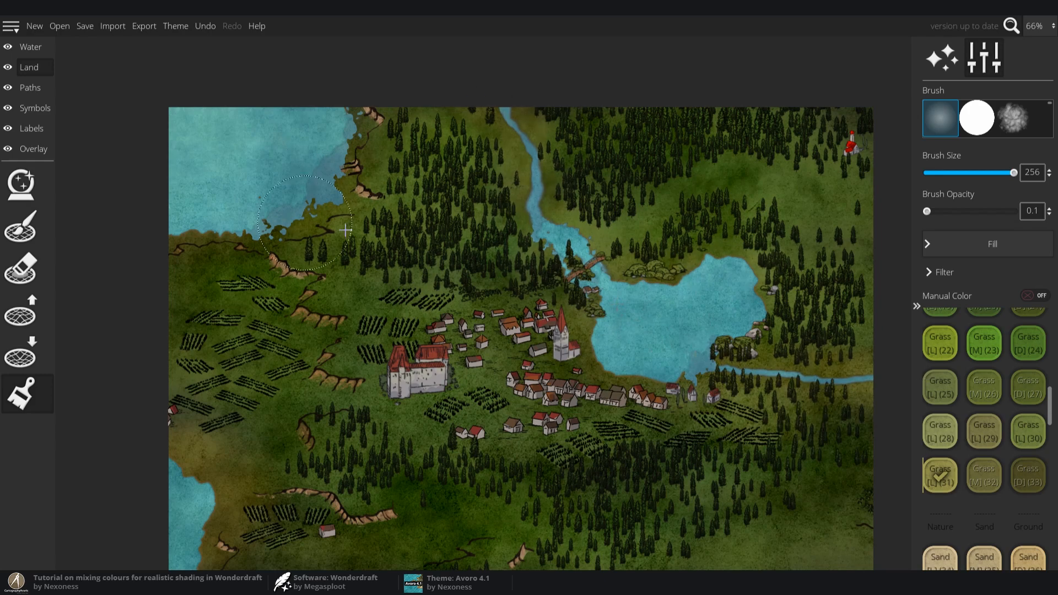
left_click(1031, 439)
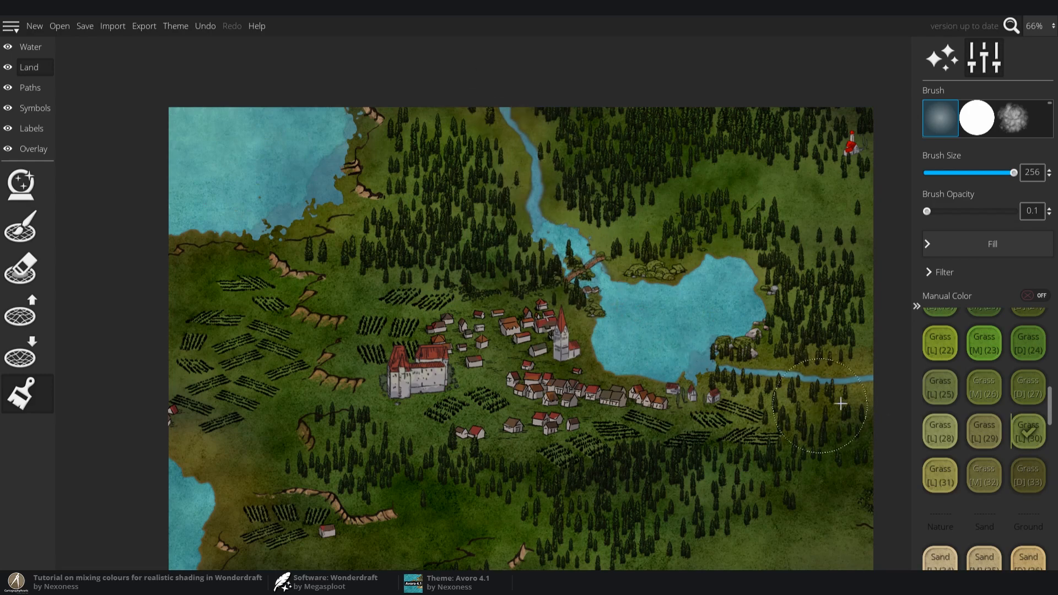
Strengthen the greens of the meadows, forests and western fields with Grass [D] (24), Grass [L] (19) and, at opacity 0.13, Grass [M] (23)
scroll(987, 399, "up", 1)
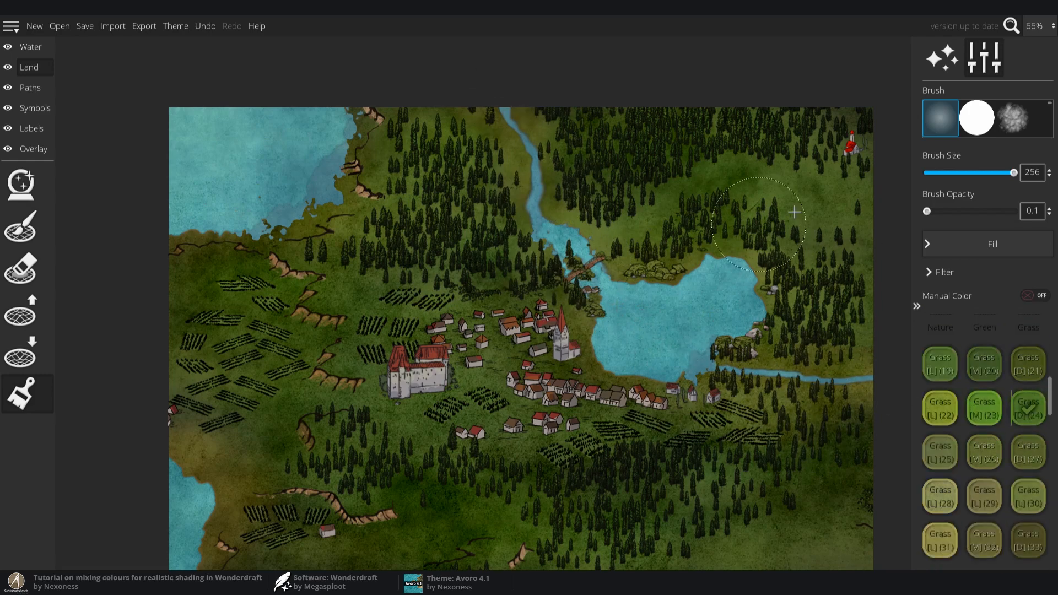
left_click(925, 370)
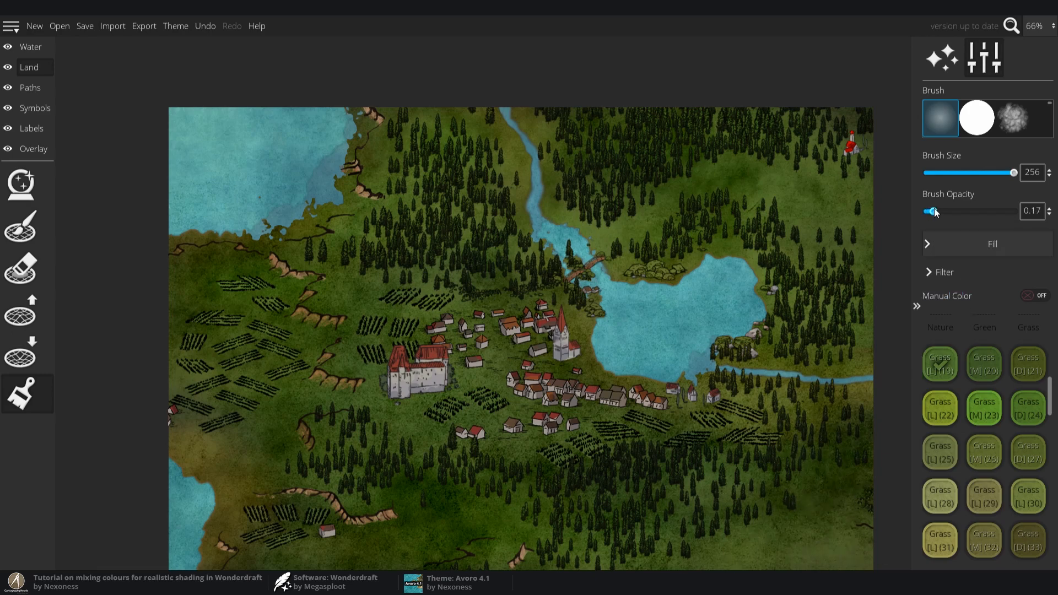
left_click(984, 408)
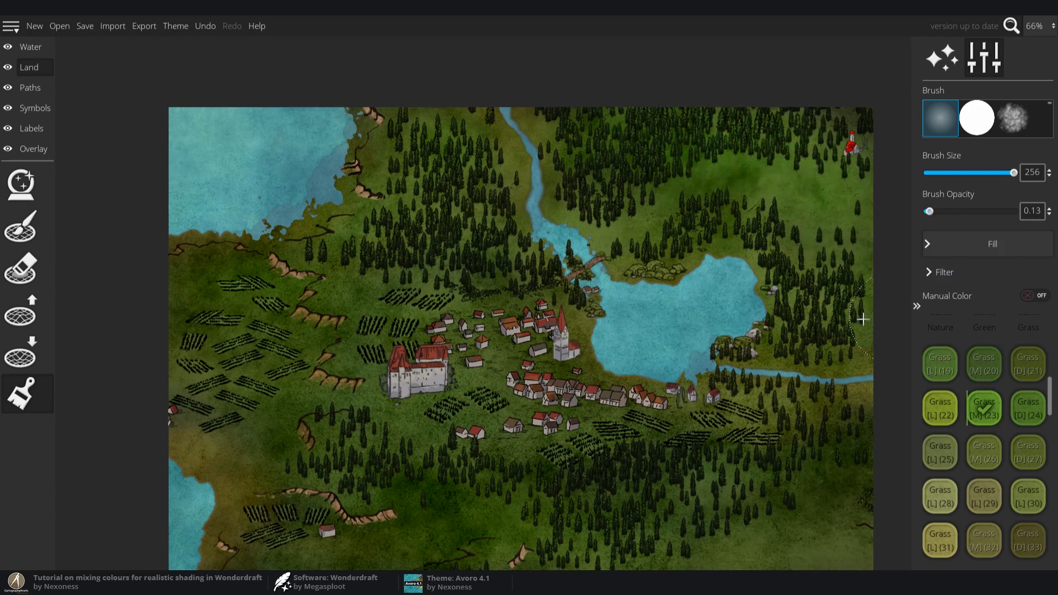
mouse_move(827, 435)
left_mouse_down()
mouse_move(793, 467)
mouse_move(651, 498)
mouse_move(657, 530)
mouse_move(746, 563)
mouse_move(595, 514)
mouse_move(390, 507)
mouse_move(354, 555)
mouse_move(360, 446)
left_mouse_up()
left_click_drag(233, 337, 303, 448)
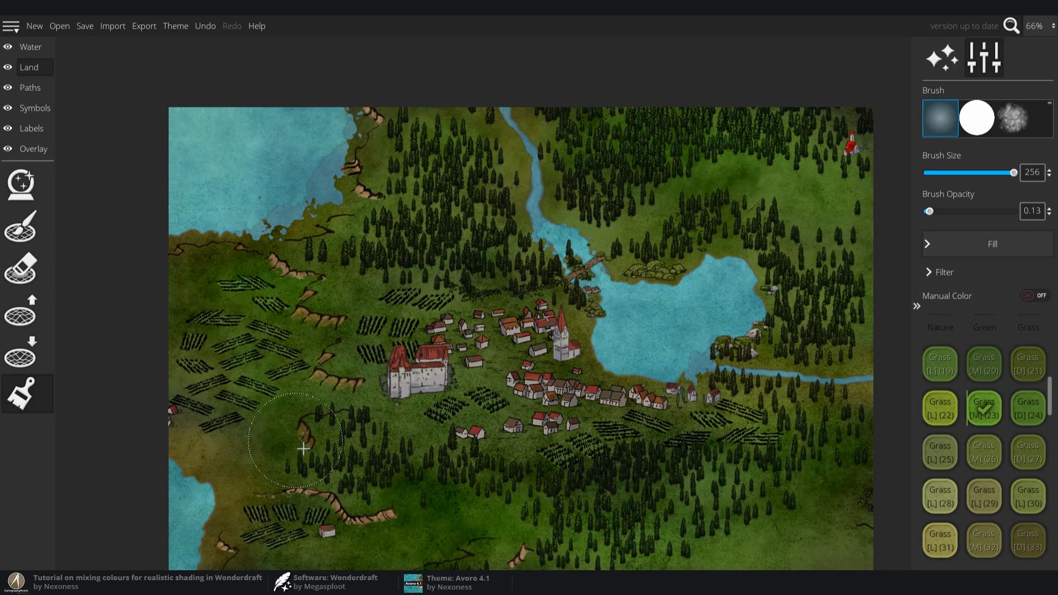
Brush the Grass [L] (22) colour at opacity 0.13 over the southeastern fields, the land east of the lake and the western farmland
mouse_move(807, 441)
left_mouse_down()
mouse_move(733, 425)
mouse_move(626, 430)
mouse_move(639, 484)
mouse_move(636, 432)
mouse_move(617, 465)
mouse_move(424, 441)
mouse_move(637, 507)
mouse_move(835, 446)
left_mouse_up()
mouse_move(843, 312)
left_mouse_down()
mouse_move(866, 251)
mouse_move(781, 181)
left_mouse_up()
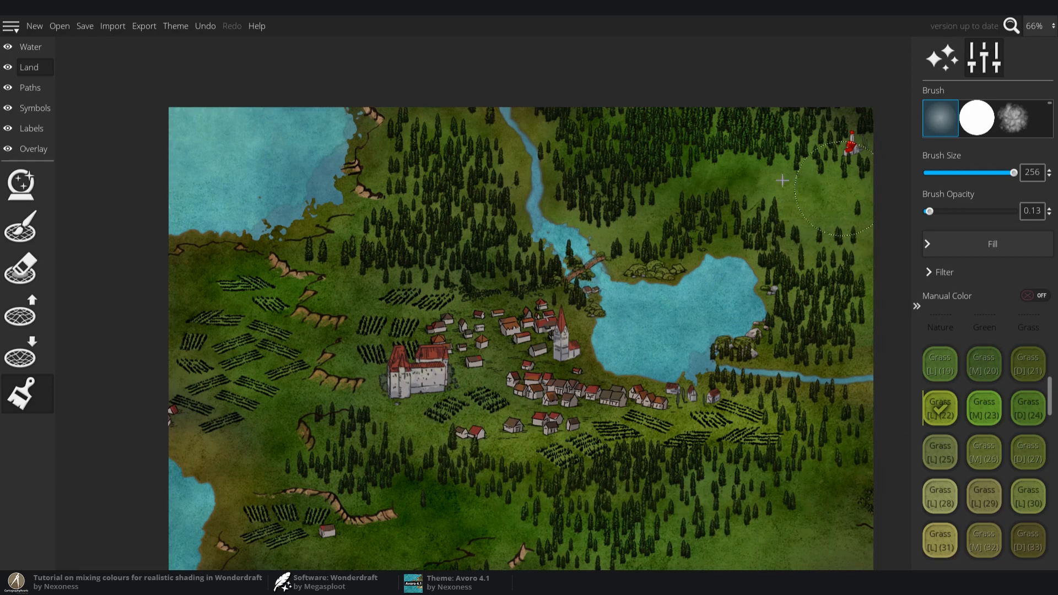
mouse_move(447, 150)
left_mouse_down()
mouse_move(412, 224)
mouse_move(423, 282)
left_mouse_up()
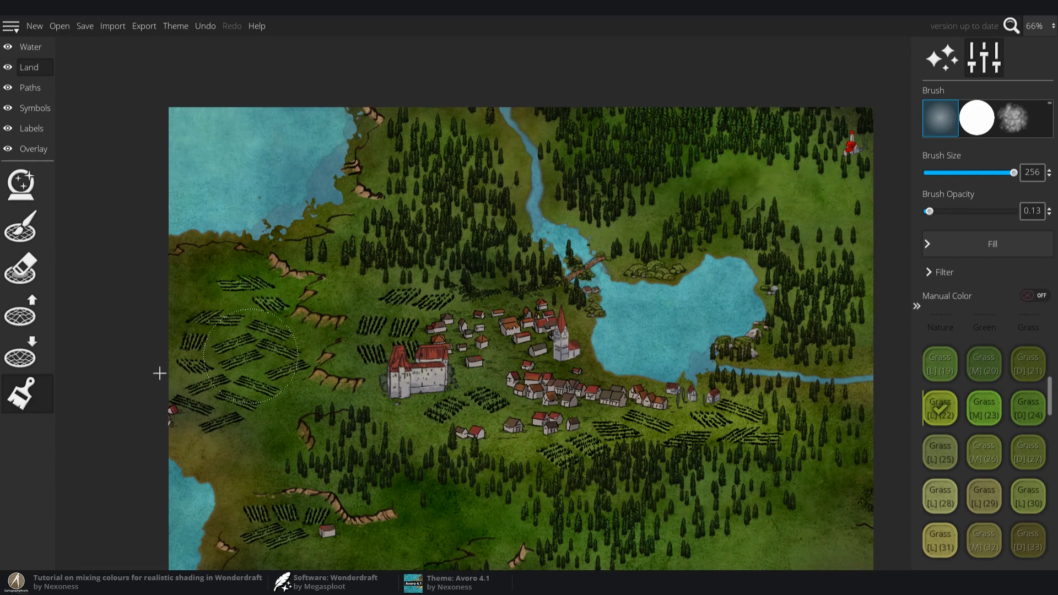
mouse_move(159, 373)
left_mouse_down()
mouse_move(134, 407)
mouse_move(262, 318)
mouse_move(214, 284)
mouse_move(237, 424)
mouse_move(342, 467)
mouse_move(351, 527)
left_mouse_up()
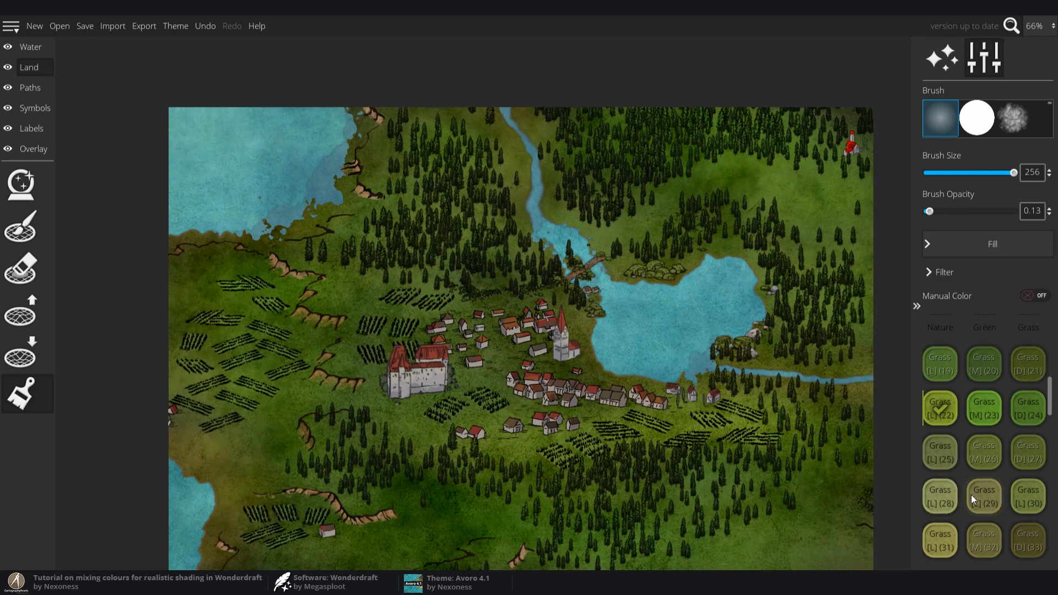
Set the brush opacity to 0.1 and brush Forest [M] (8) over the forests, meadows and land around the lake
scroll(971, 494, "down", 2)
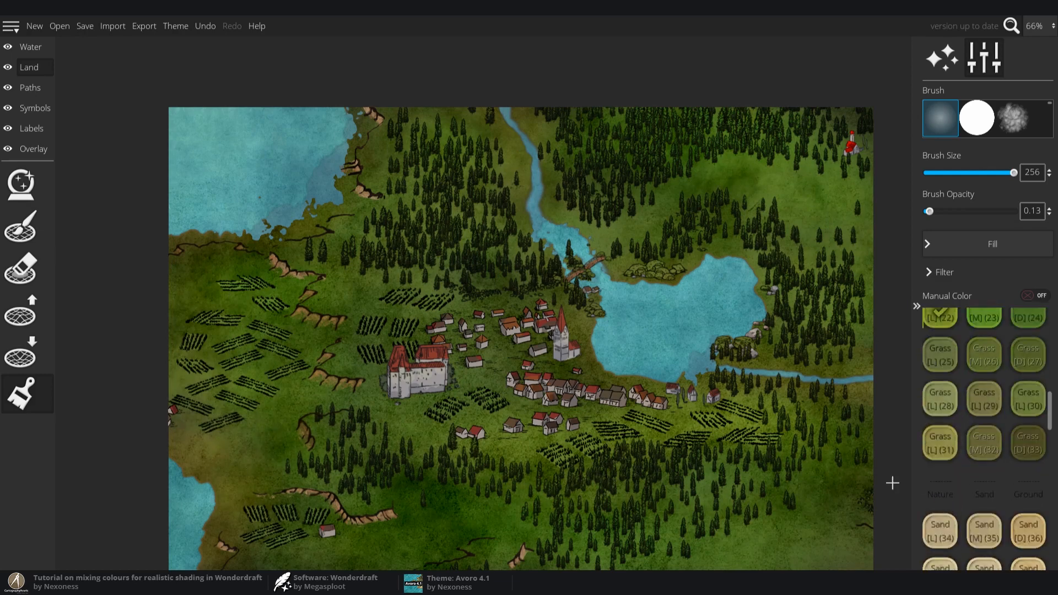
left_click_drag(507, 298, 498, 321)
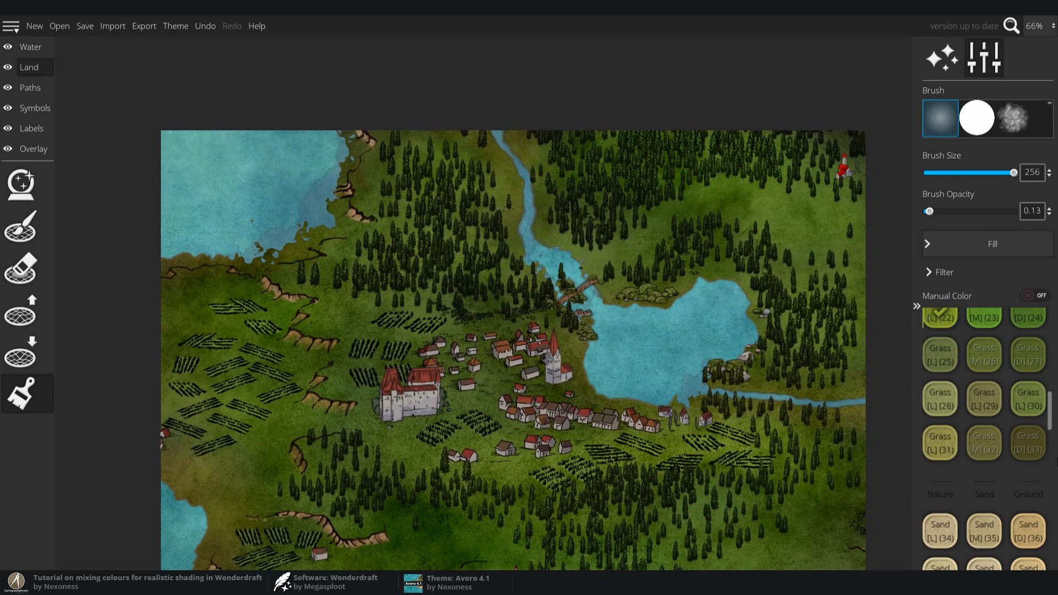
scroll(1025, 437, "up", 5)
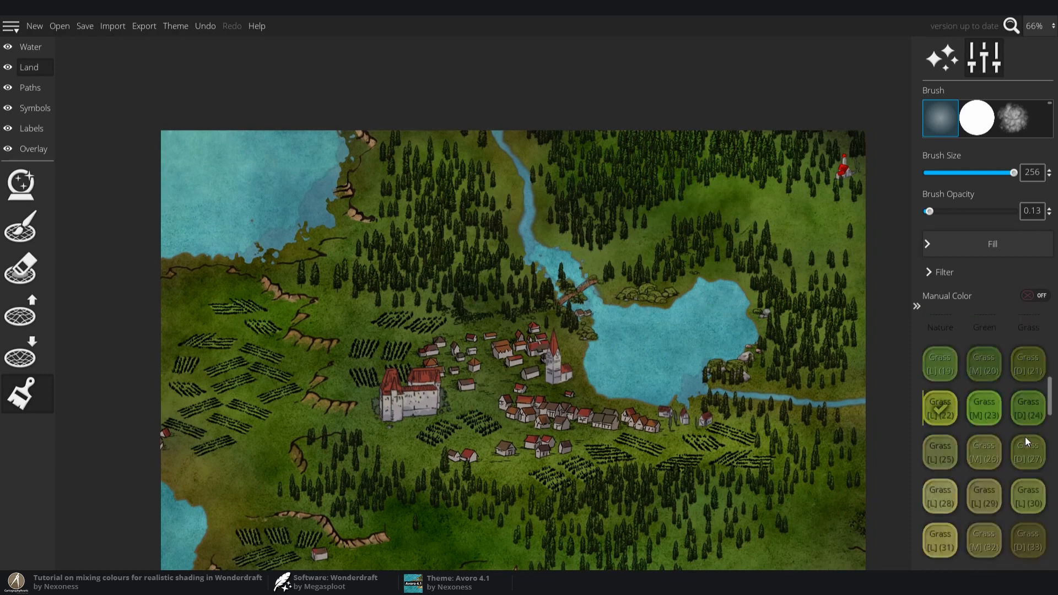
scroll(1013, 397, "up", 5)
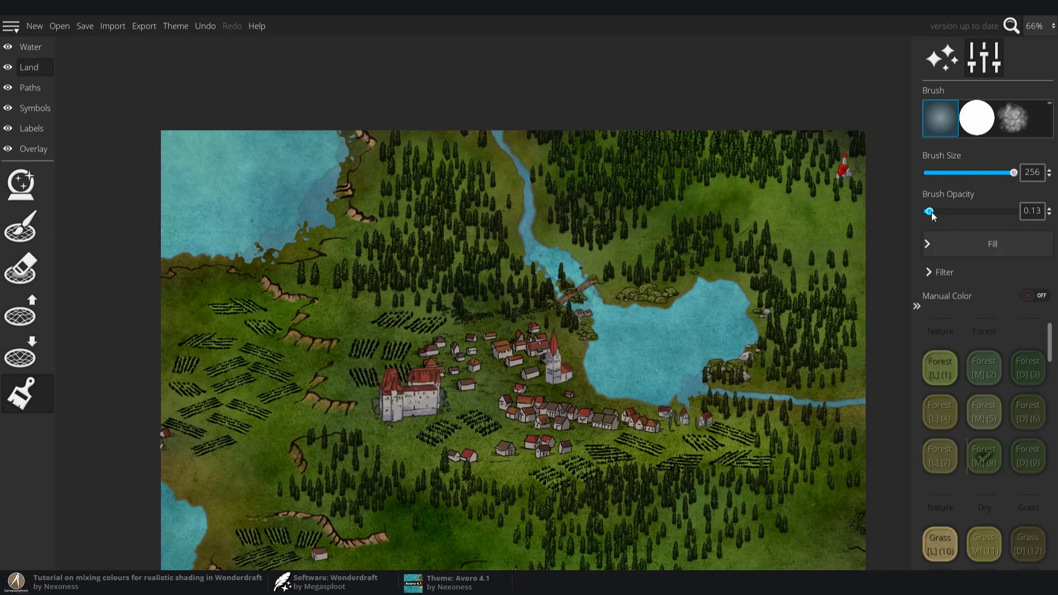
left_click_drag(930, 211, 913, 213)
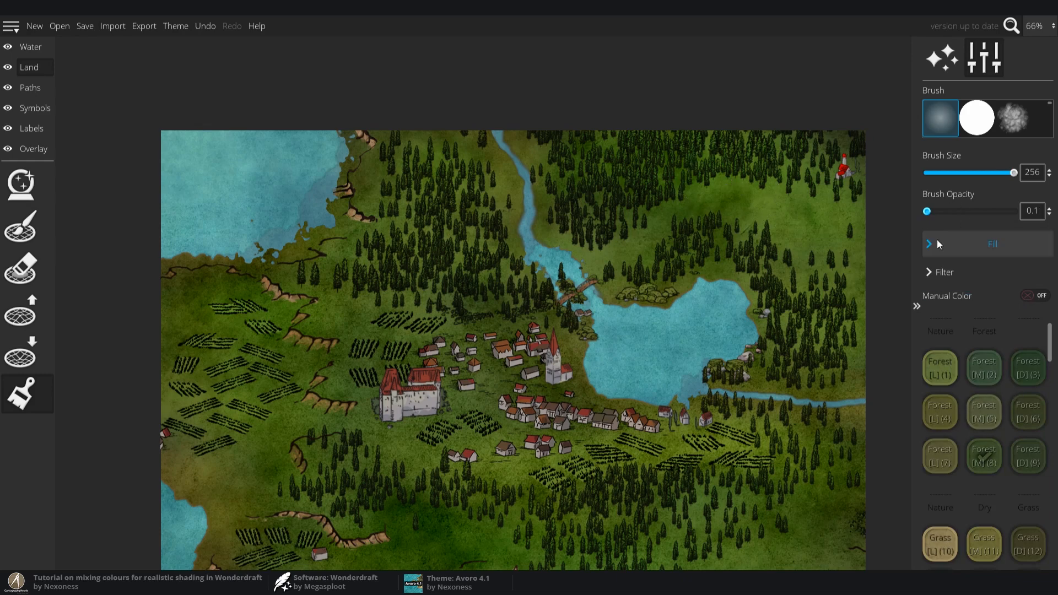
mouse_move(826, 162)
left_mouse_down()
mouse_move(653, 137)
mouse_move(721, 144)
mouse_move(555, 184)
mouse_move(592, 222)
mouse_move(624, 195)
mouse_move(584, 285)
mouse_move(476, 287)
mouse_move(382, 259)
mouse_move(512, 247)
mouse_move(494, 214)
mouse_move(388, 151)
mouse_move(504, 244)
mouse_move(434, 288)
mouse_move(350, 273)
mouse_move(438, 226)
mouse_move(605, 407)
left_mouse_up()
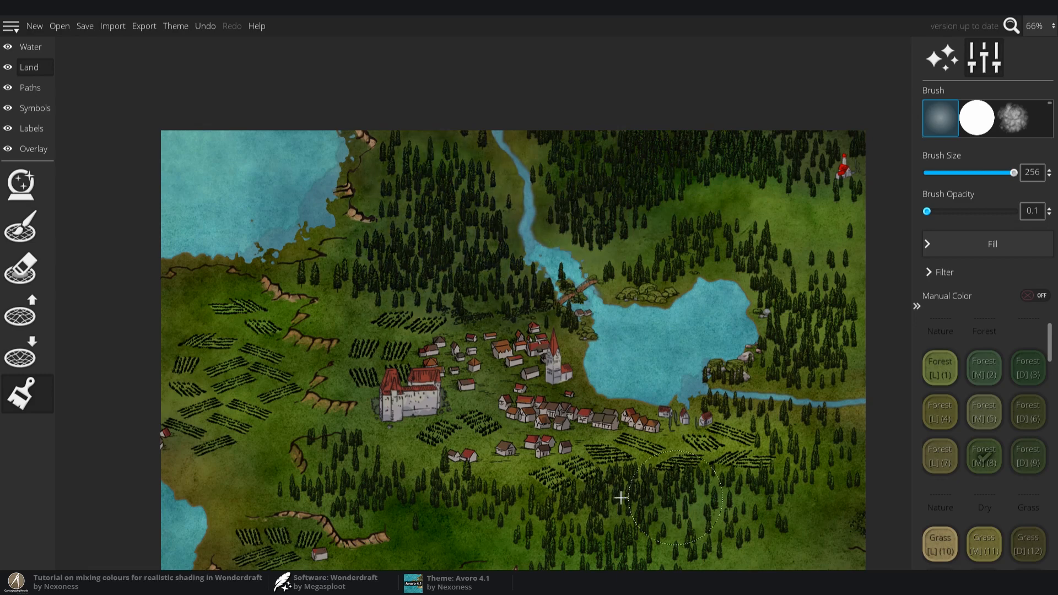
mouse_move(620, 498)
left_mouse_down()
mouse_move(527, 514)
mouse_move(558, 547)
mouse_move(605, 544)
mouse_move(640, 565)
mouse_move(593, 527)
mouse_move(345, 486)
mouse_move(367, 476)
mouse_move(330, 466)
mouse_move(697, 519)
mouse_move(723, 493)
mouse_move(622, 524)
mouse_move(832, 456)
mouse_move(819, 431)
mouse_move(703, 413)
mouse_move(777, 366)
mouse_move(765, 334)
mouse_move(831, 251)
mouse_move(708, 243)
mouse_move(616, 285)
mouse_move(468, 282)
mouse_move(790, 201)
mouse_move(799, 156)
mouse_move(837, 169)
mouse_move(870, 165)
mouse_move(721, 141)
mouse_move(439, 295)
mouse_move(439, 266)
mouse_move(524, 286)
left_mouse_up()
mouse_move(587, 352)
left_mouse_down()
mouse_move(566, 261)
mouse_move(569, 289)
left_mouse_up()
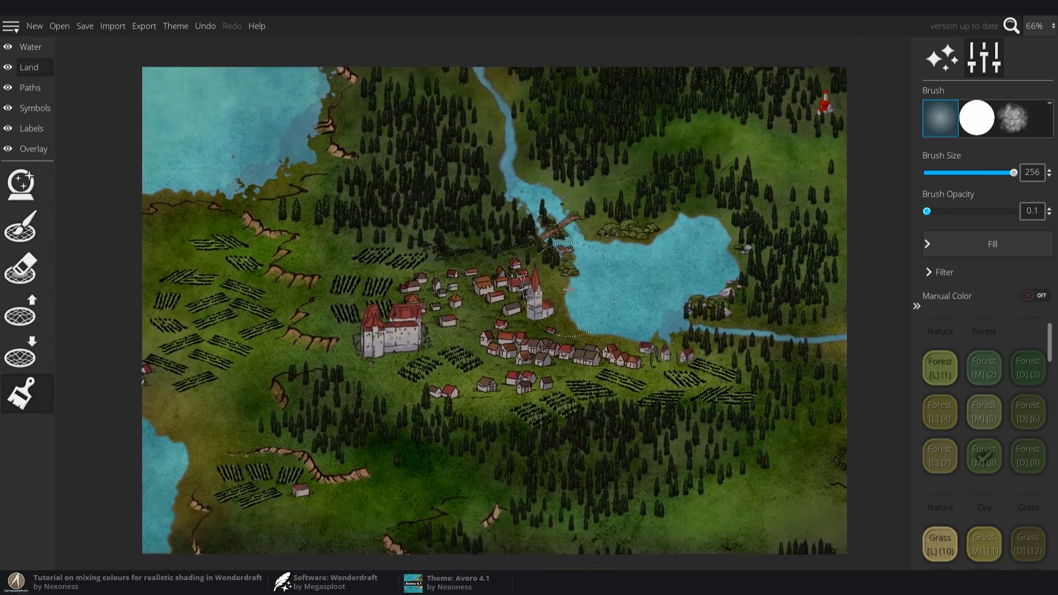
left_click_drag(503, 277, 509, 313)
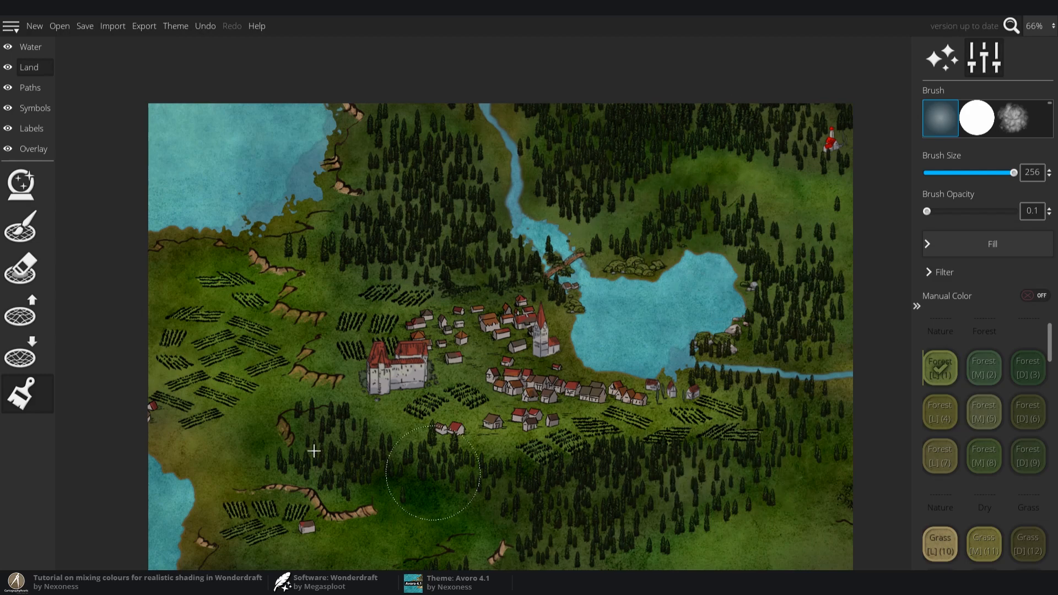
Select Grass [L] (19) and restrict the colour brush filter to trees only
scroll(964, 524, "down", 5)
left_click(940, 428)
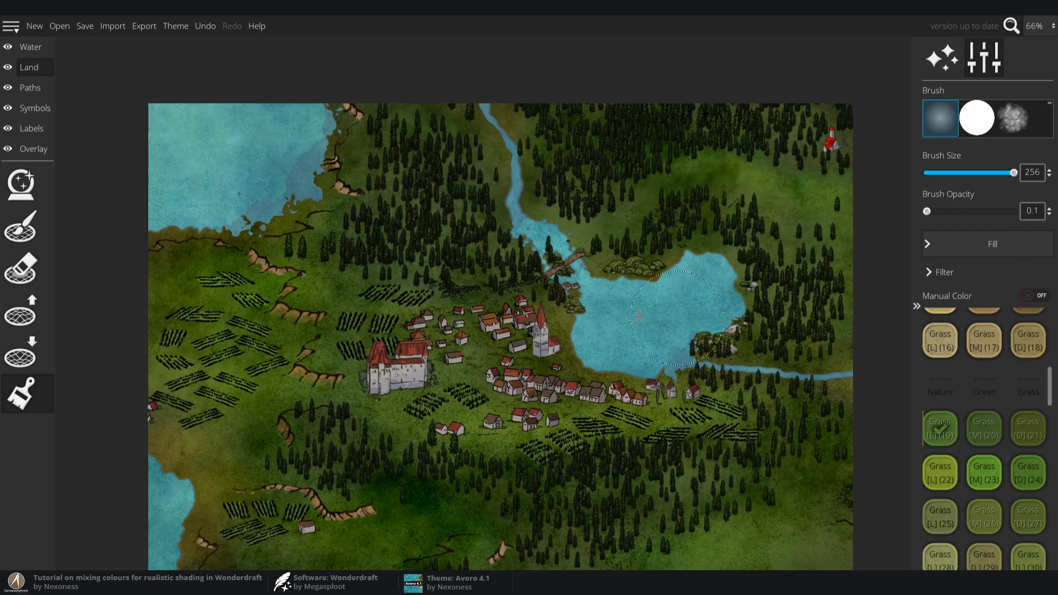
left_click(945, 273)
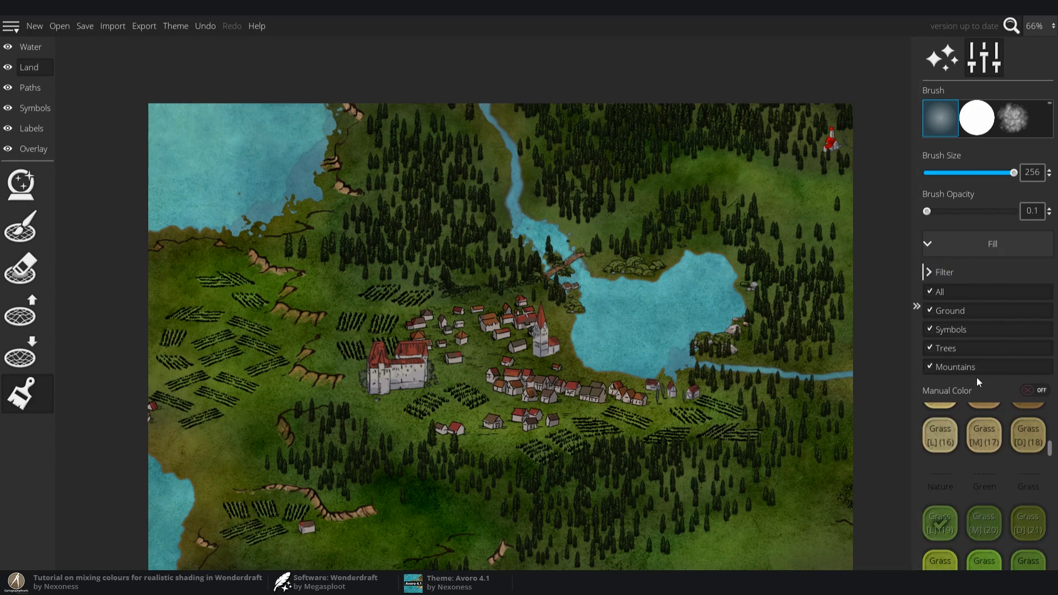
left_click(929, 293)
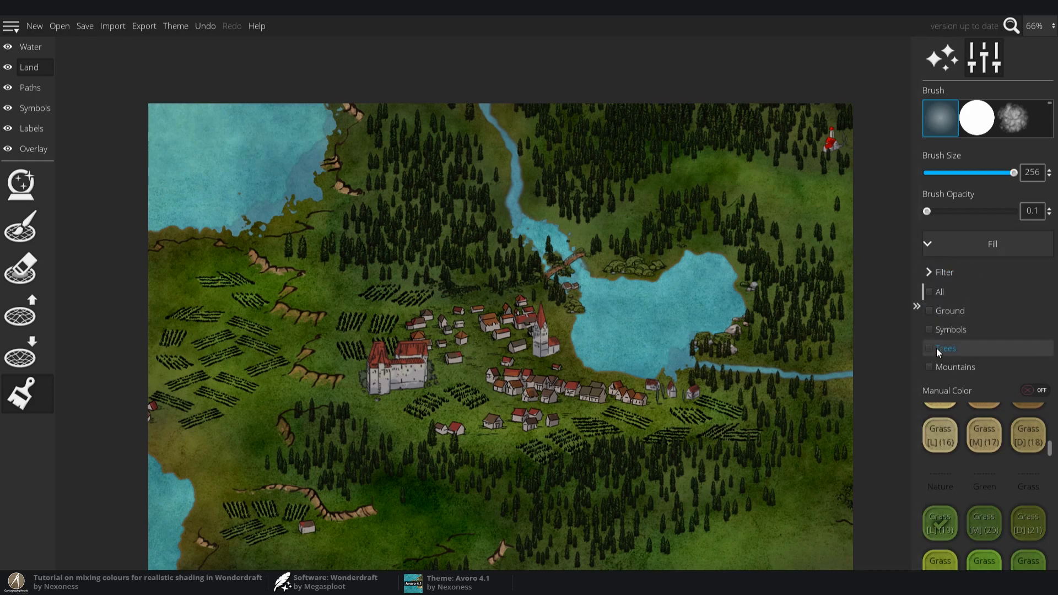
left_click(929, 272)
scroll(1019, 475, "down", 2)
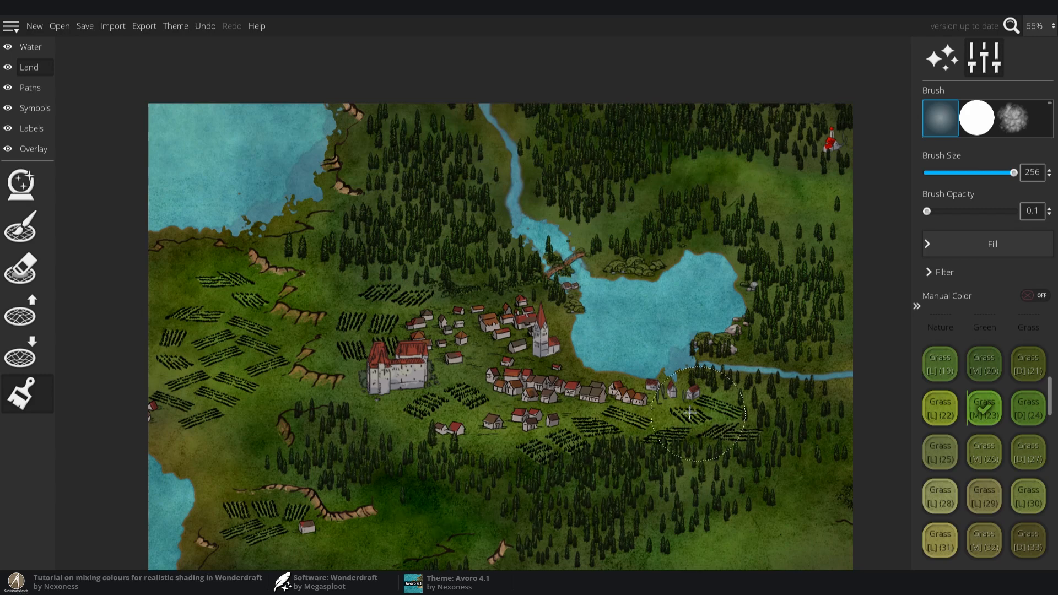
Tint the trees at opacity 0.1 with Grass [L] (22), Grass [D] (24) and Grass [L] (31)
left_click(940, 408)
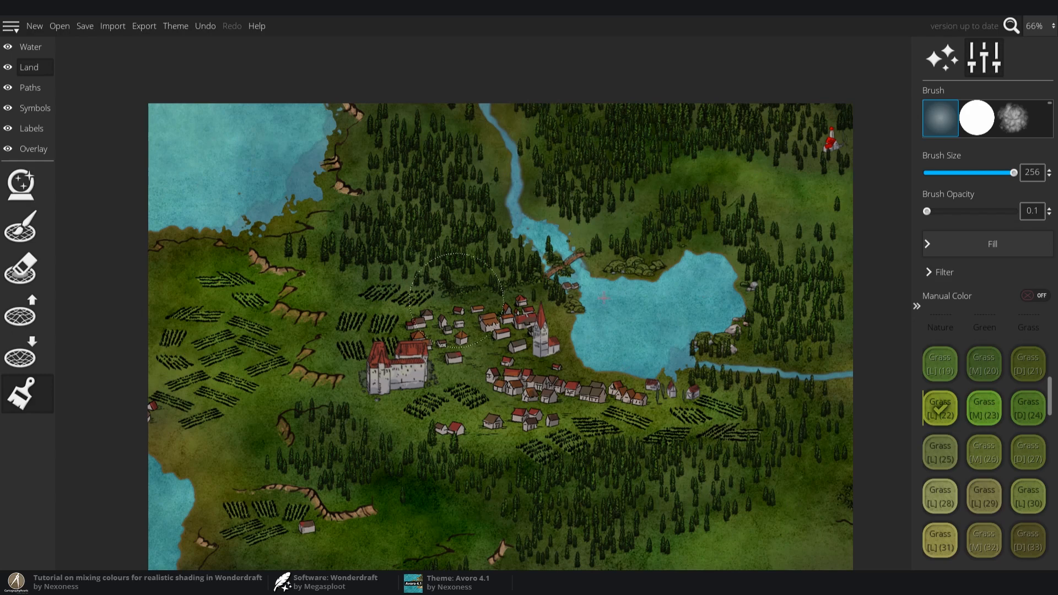
left_click(1027, 407)
left_click(938, 542)
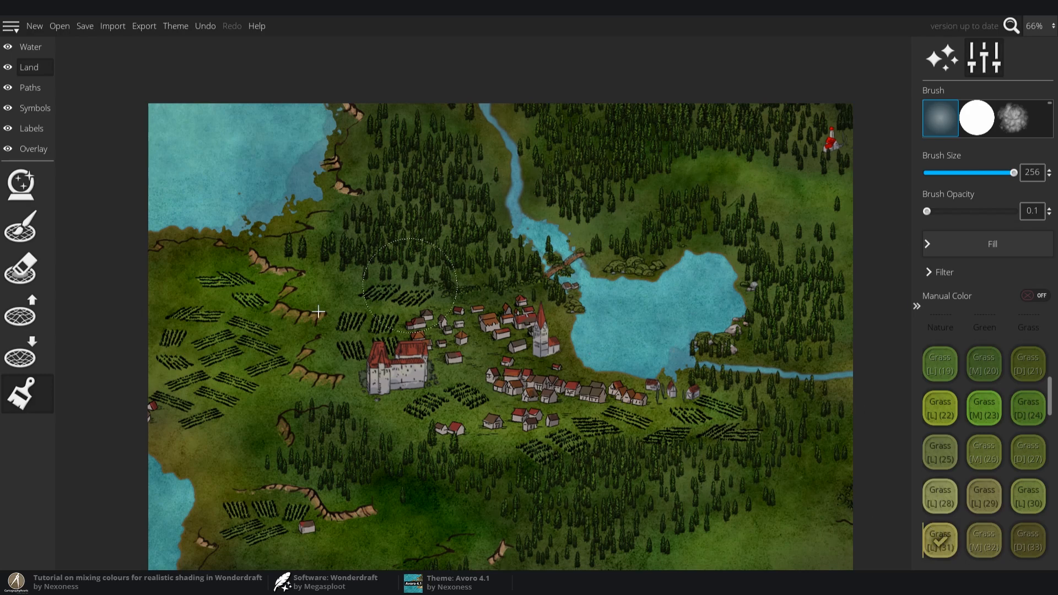
Highlight the forest trees at opacity 0.1 with Sand [L] (34), Rocks [L] (43), Grass [M] (23) and Grass [L] (22)
scroll(996, 537, "down", 3)
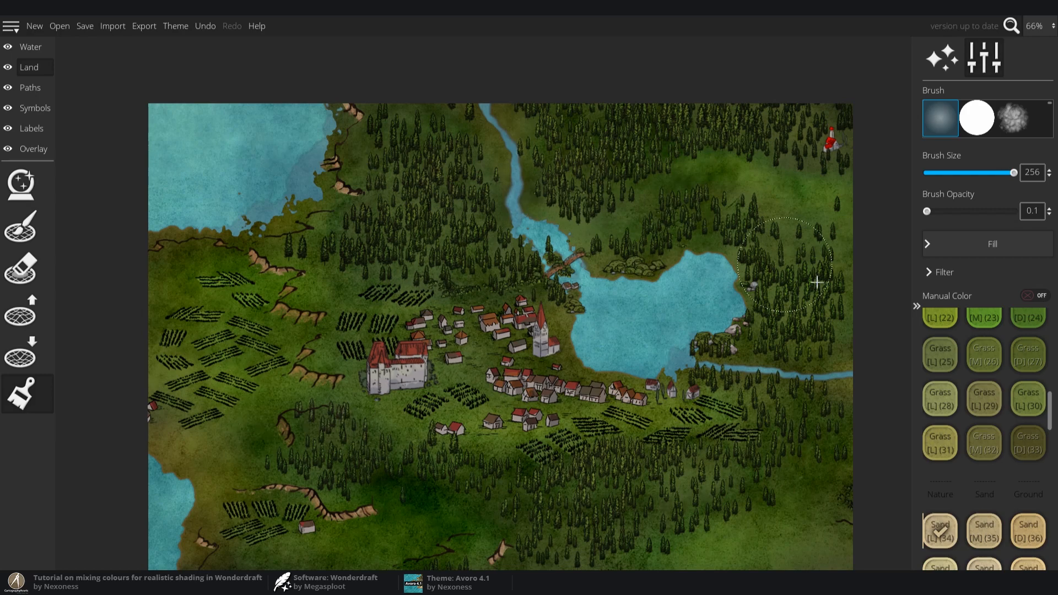
scroll(973, 452, "down", 5)
scroll(954, 475, "down", 1)
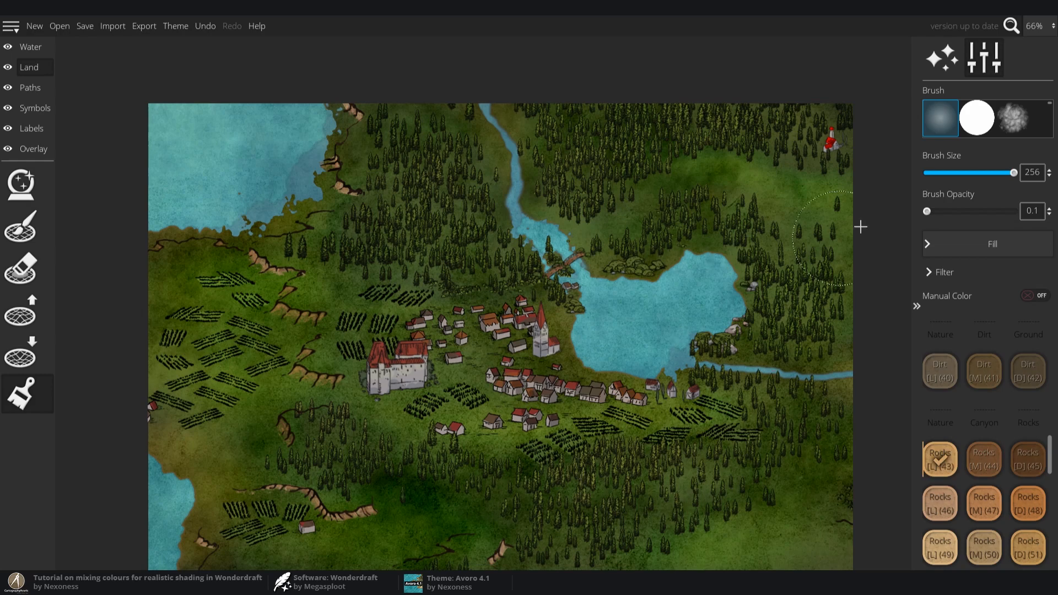
scroll(997, 409, "up", 6)
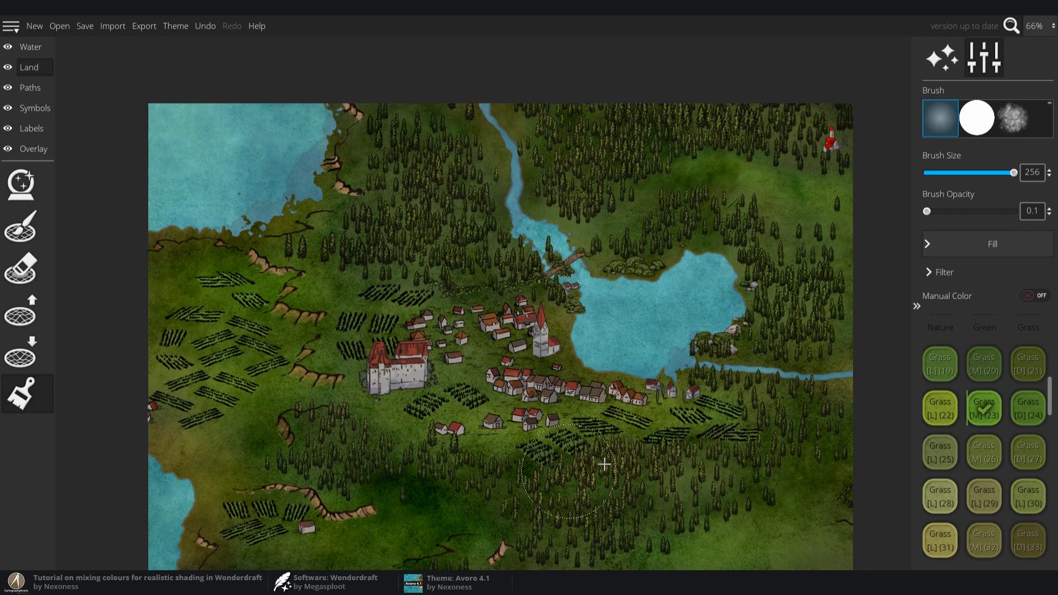
left_click(939, 407)
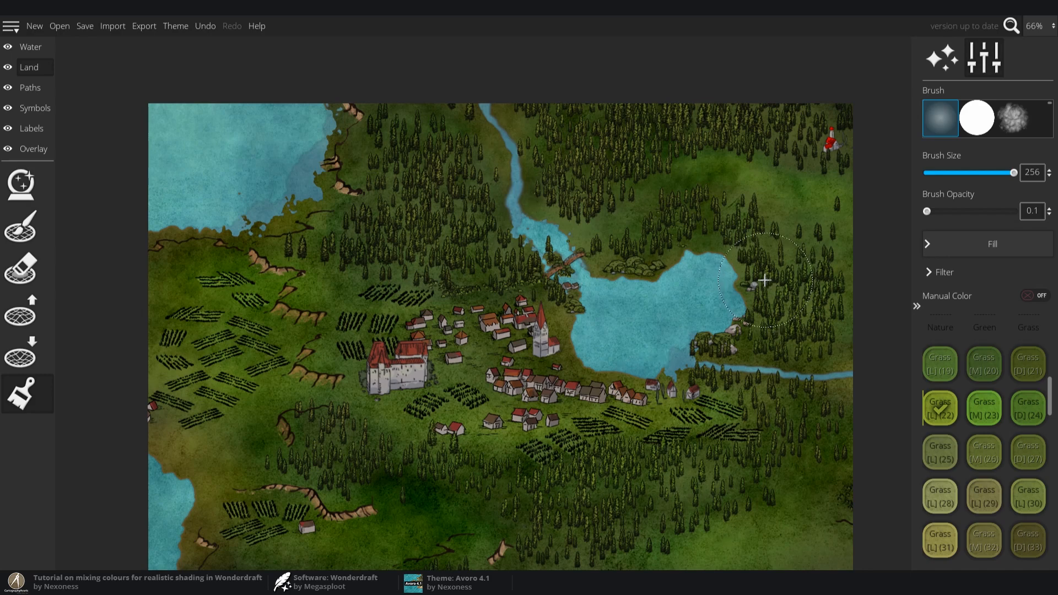
Restrict the brush to symbols and paint the boulders on the lake's northern and western shores with Rocks [L] (55) at size 42, opacity 1
scroll(707, 280, "up", 4)
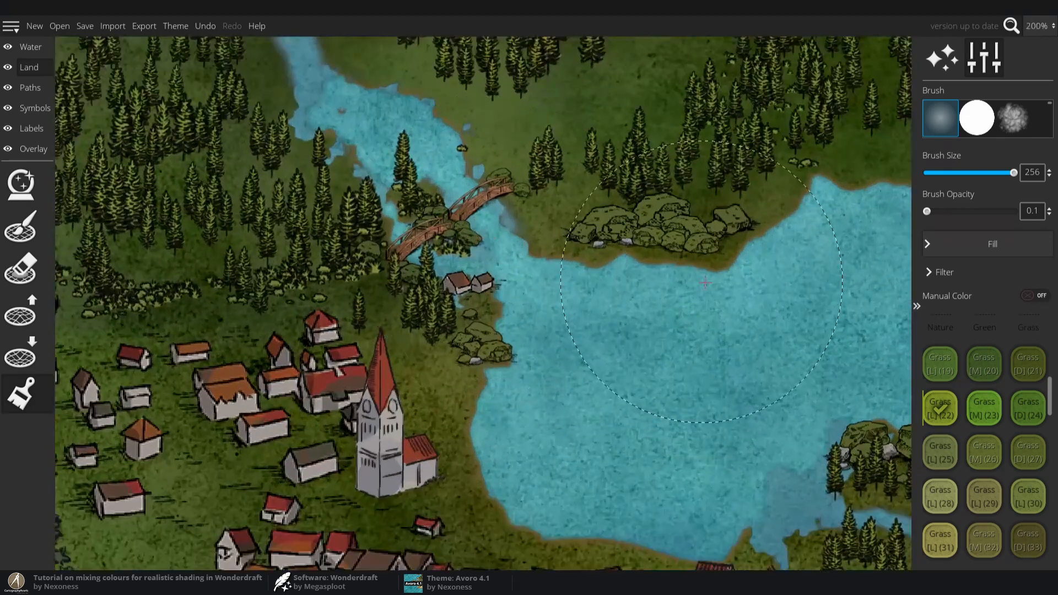
left_click(931, 243)
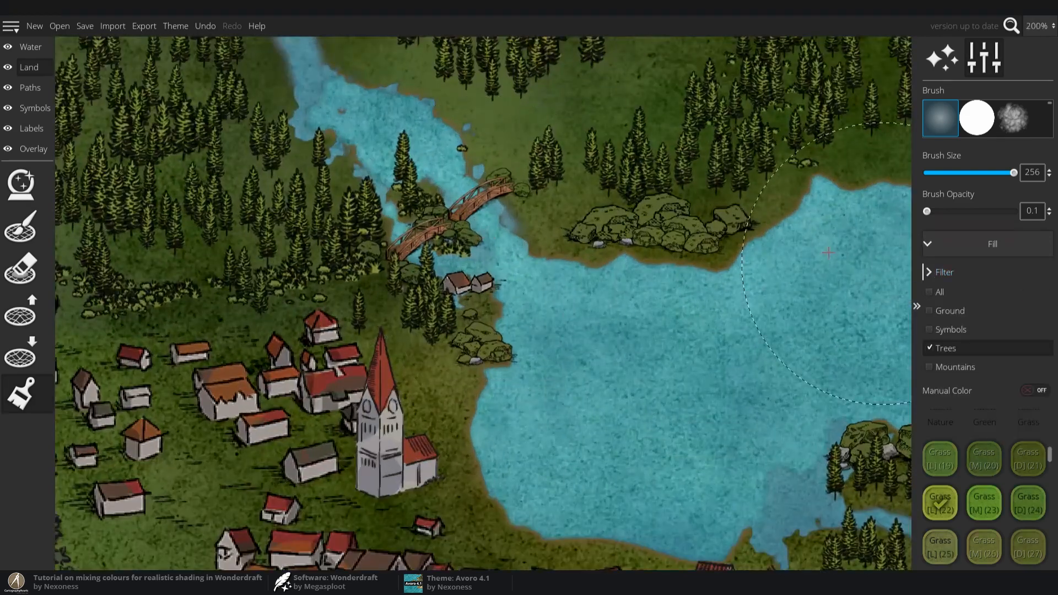
left_click(949, 367)
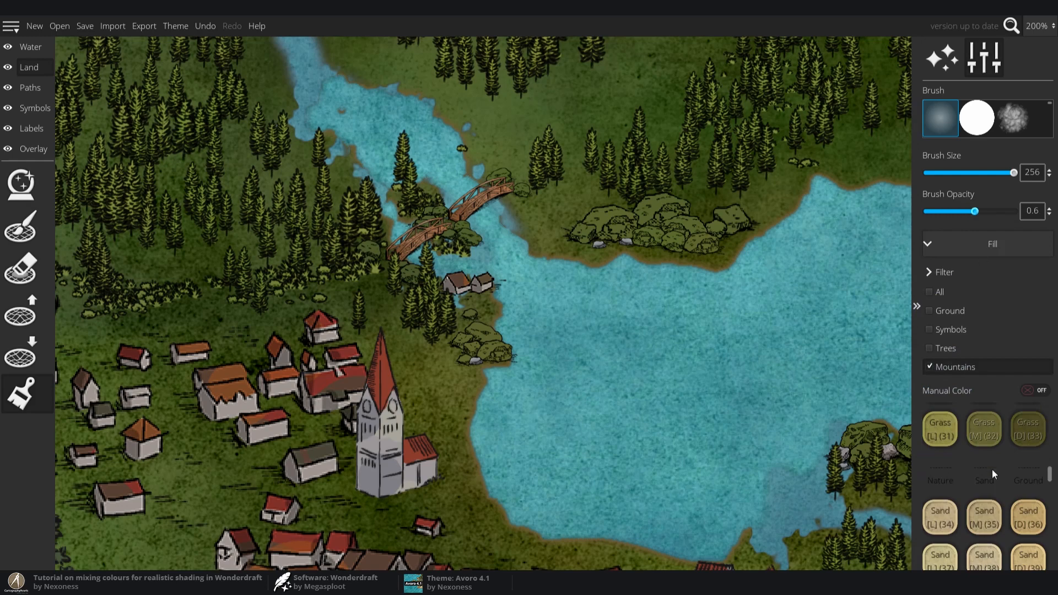
scroll(992, 468, "down", 6)
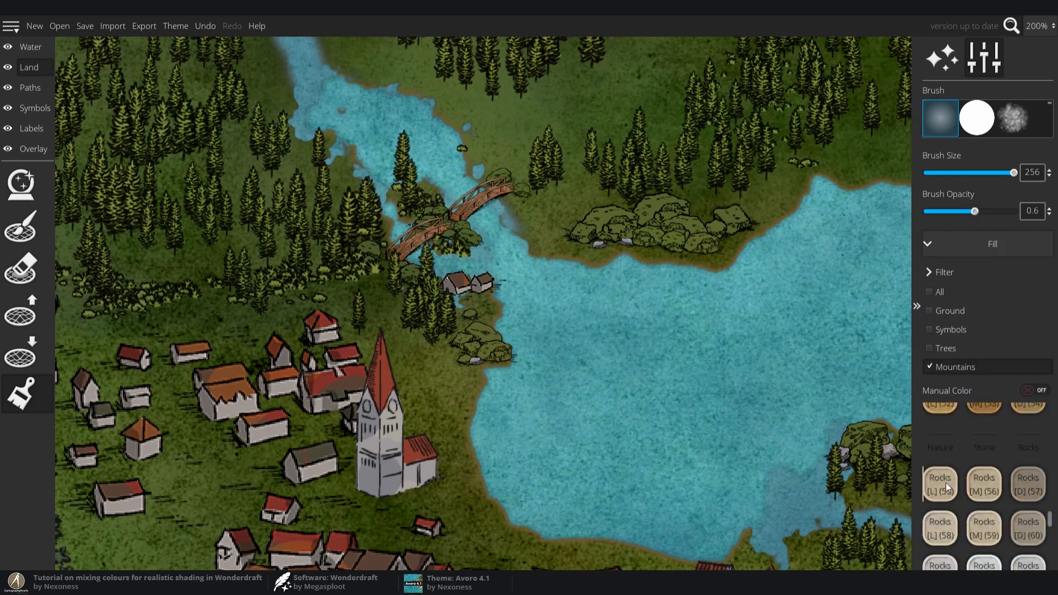
left_click(945, 483)
left_click_drag(952, 173, 940, 172)
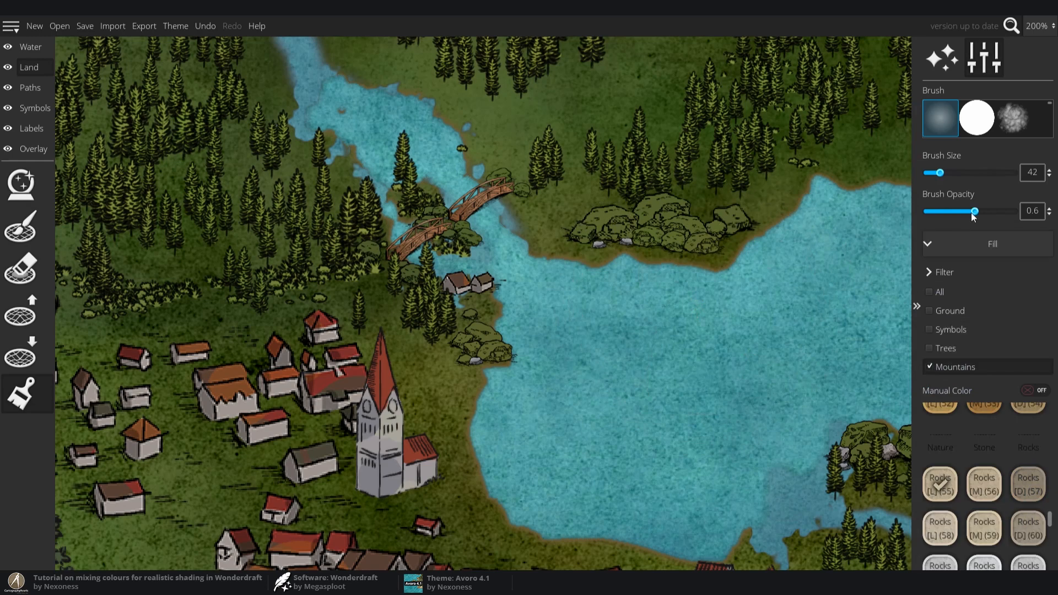
left_click_drag(974, 210, 1013, 211)
left_click(936, 329)
left_click(695, 226)
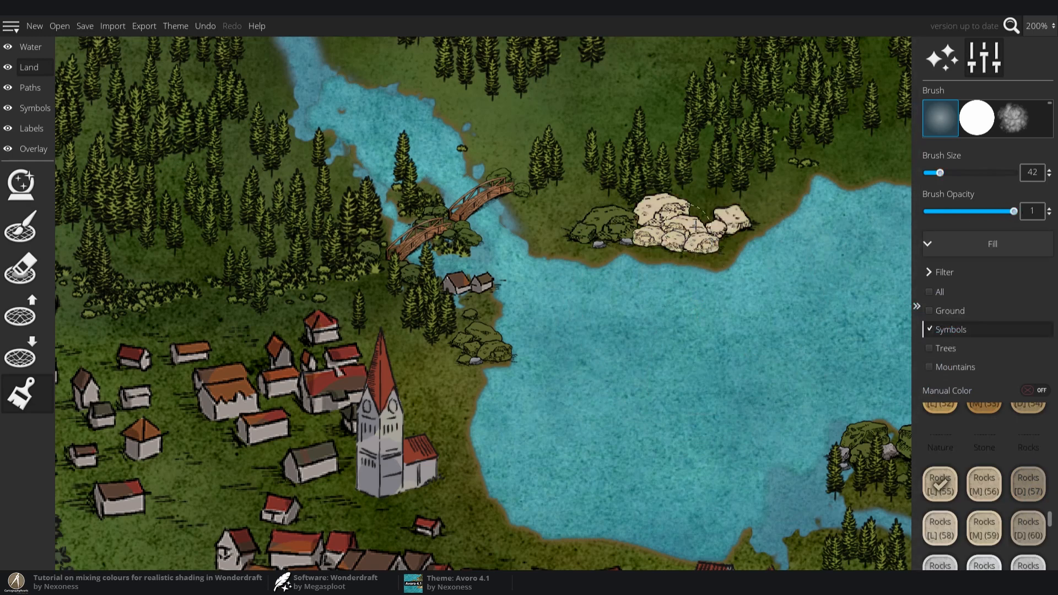
mouse_move(695, 226)
left_mouse_down()
mouse_move(624, 244)
mouse_move(512, 318)
mouse_move(494, 356)
mouse_move(499, 327)
left_mouse_up()
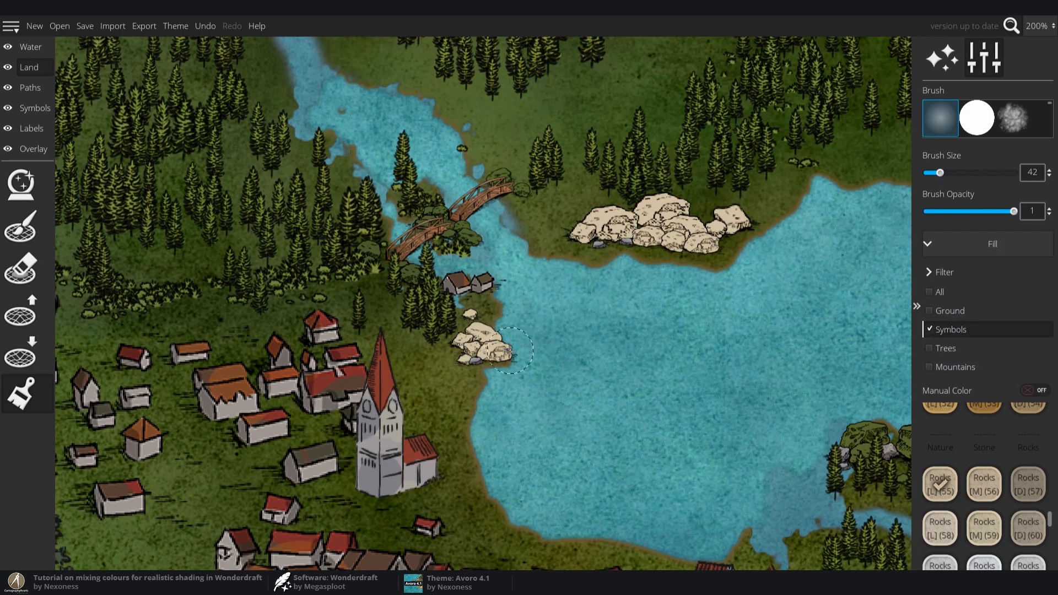
Turn on the manual colour, sample a colour from the map and adjust it to a light grey
scroll(512, 351, "up", 5)
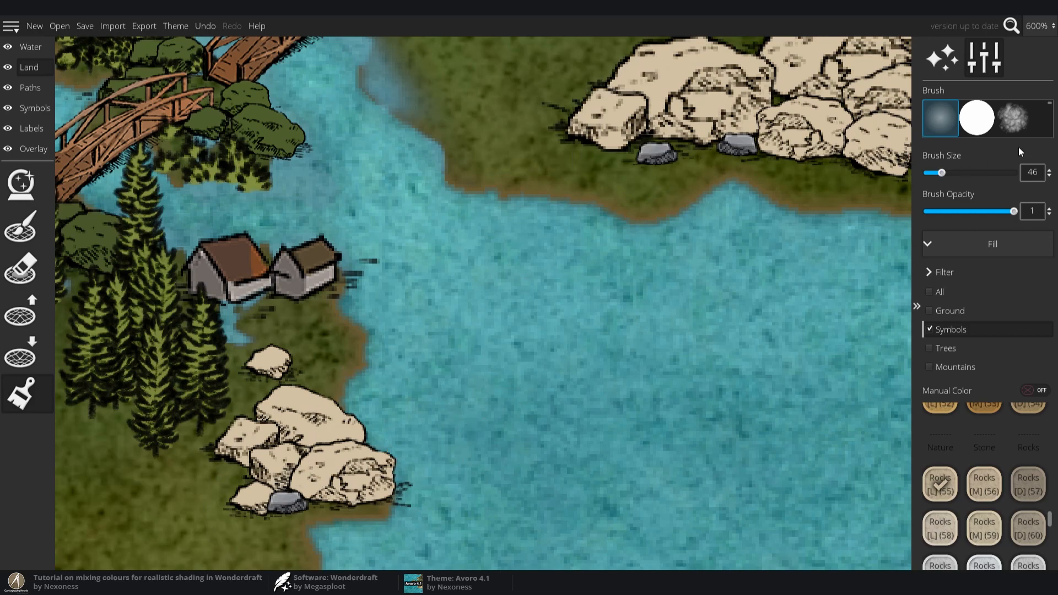
left_click(1039, 391)
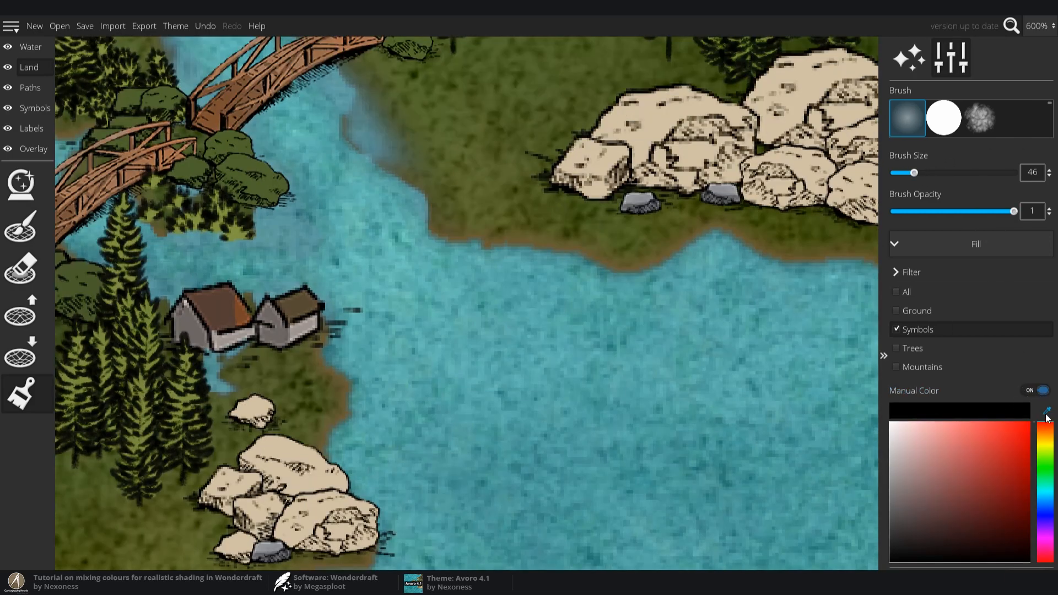
left_click(635, 198)
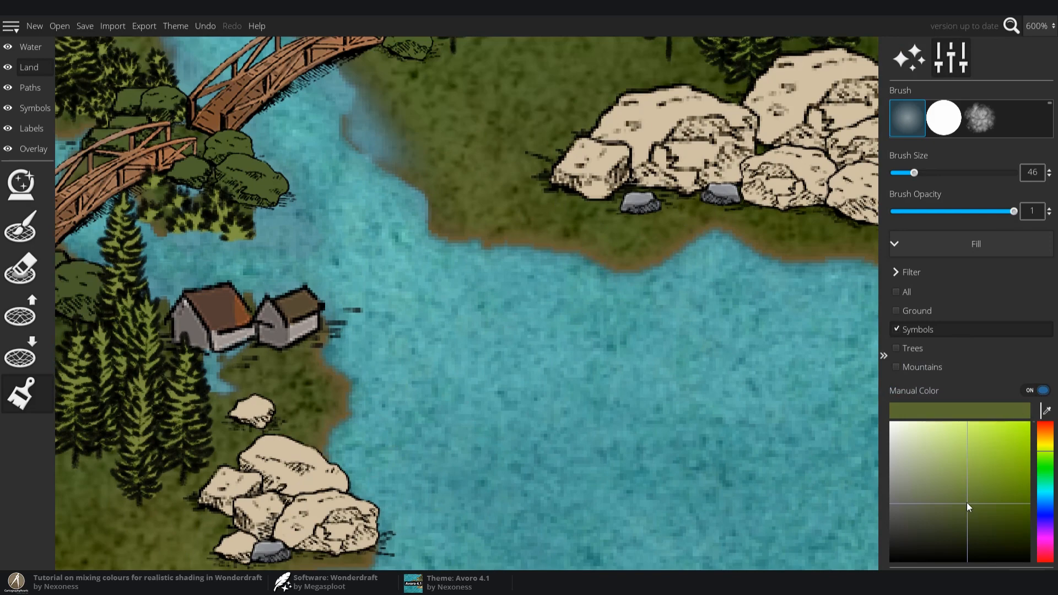
mouse_move(966, 502)
left_mouse_down()
mouse_move(893, 491)
mouse_move(887, 470)
mouse_move(898, 476)
left_mouse_up()
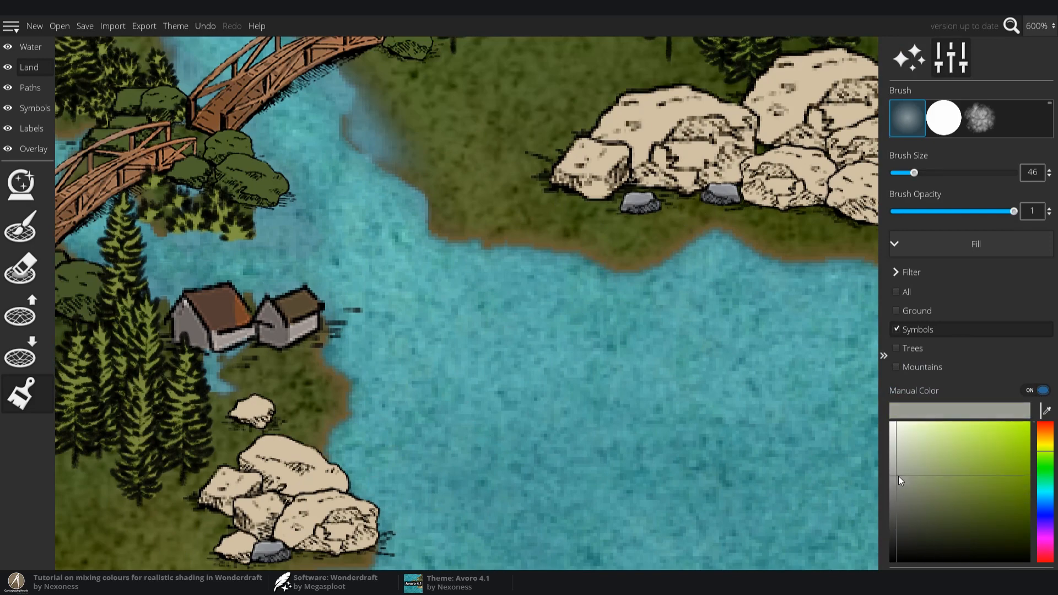
Repaint the boulders on the lake's northern and western shores light grey at brush size 46 and opacity 1
mouse_move(623, 149)
left_mouse_down()
mouse_move(812, 187)
mouse_move(659, 248)
left_mouse_up()
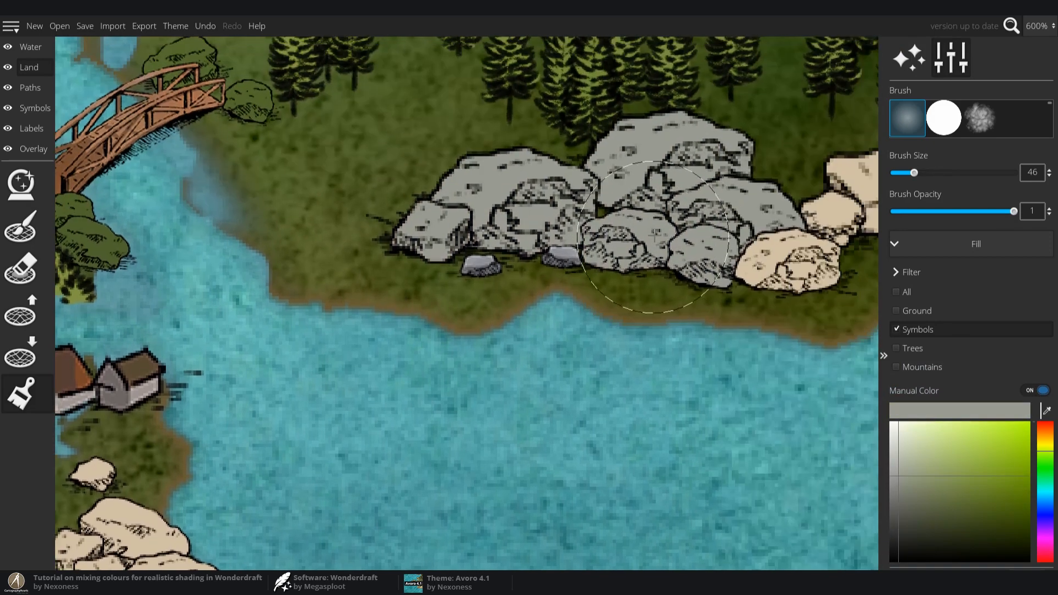
left_click(796, 233)
left_click_drag(797, 233, 719, 254)
left_click_drag(310, 322, 579, 188)
mouse_move(418, 433)
left_mouse_down()
mouse_move(355, 441)
mouse_move(347, 404)
left_mouse_up()
scroll(495, 386, "down", 4)
left_click_drag(583, 342, 527, 355)
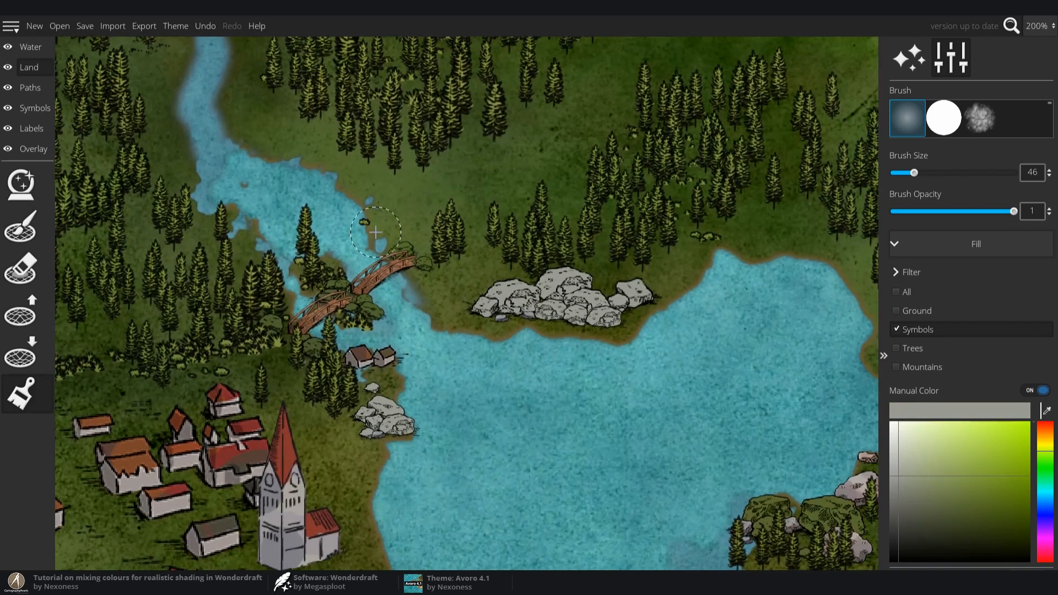
Paint the boulders around the bridge and along the lake's eastern and southeastern shores light grey
left_click_drag(376, 233, 405, 257)
left_click_drag(369, 305, 350, 284)
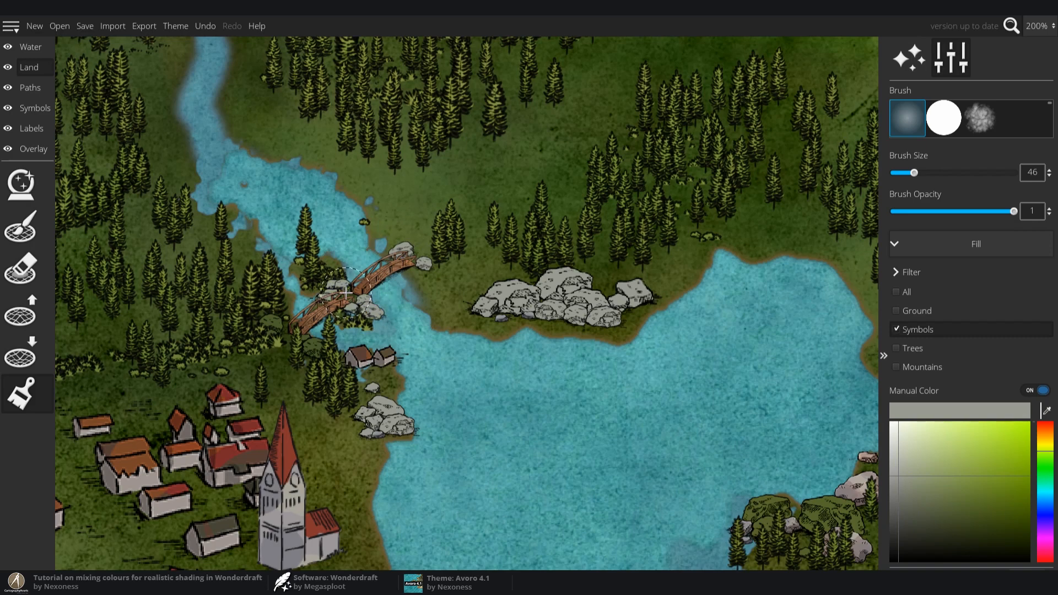
scroll(456, 295, "down", 3)
scroll(471, 284, "up", 1)
mouse_move(650, 398)
left_mouse_down()
mouse_move(689, 397)
mouse_move(683, 407)
left_mouse_up()
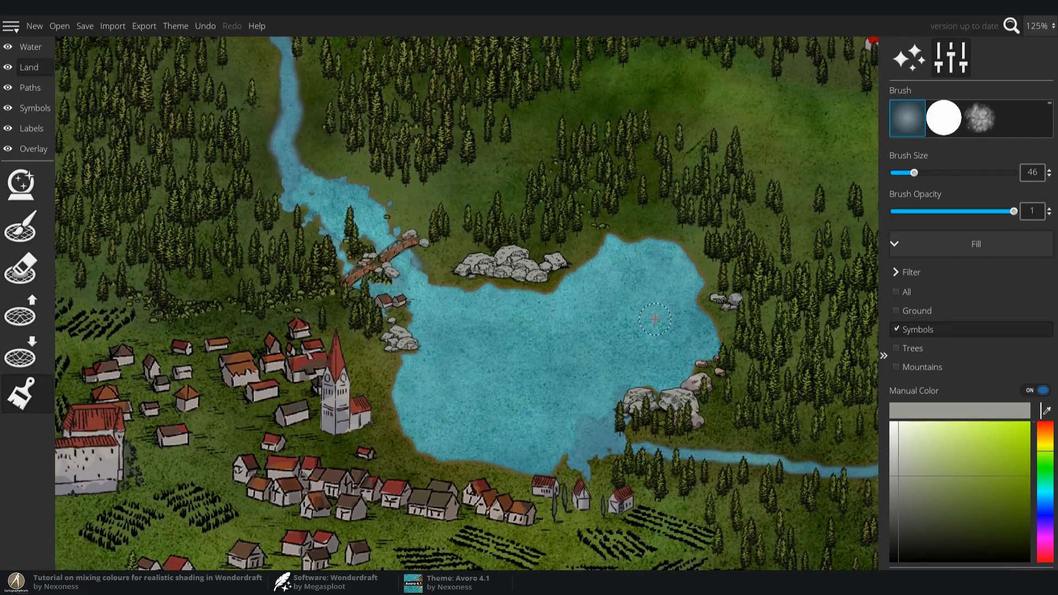
Paint the boulder at the bridge's western end light grey and enlarge the brush size to 78
scroll(654, 319, "down", 2)
left_click_drag(536, 293, 677, 279)
left_click_drag(648, 317, 563, 206)
scroll(576, 198, "up", 2)
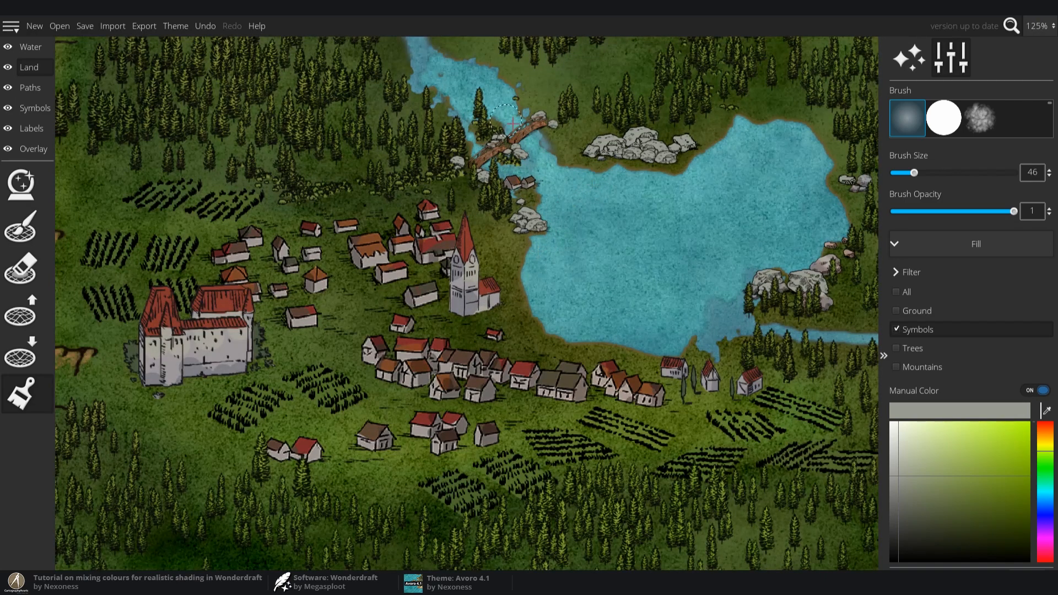
key("bracketright")
key("bracketright")
left_click_drag(677, 165, 649, 210)
left_click_drag(607, 243, 532, 245)
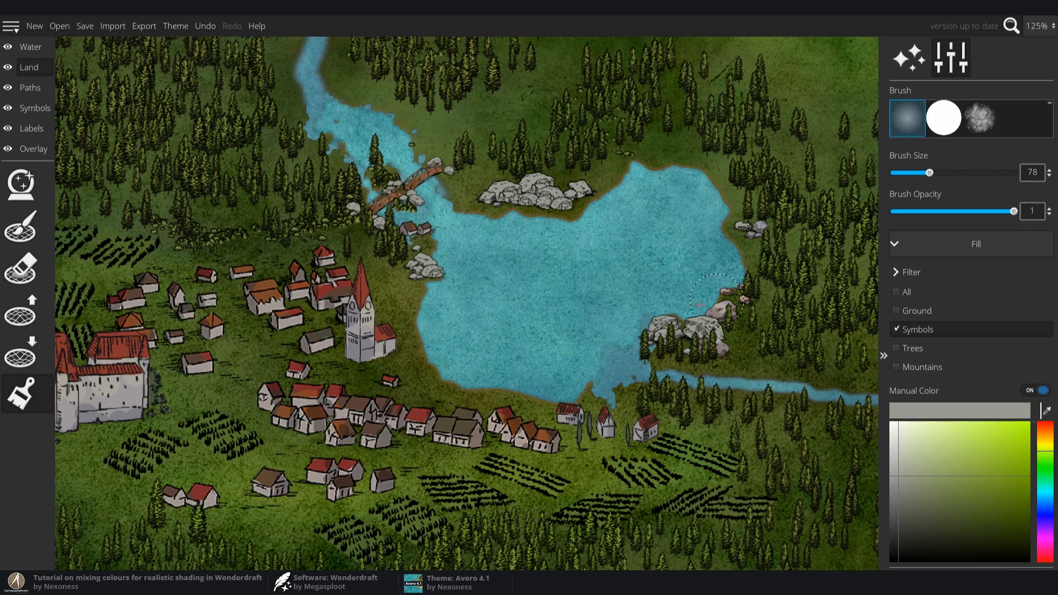
Set the brush size to 102 and the opacity to 0.15, shift the manual colour's hue and adjust the Symbols filter
scroll(732, 239, "down", 5)
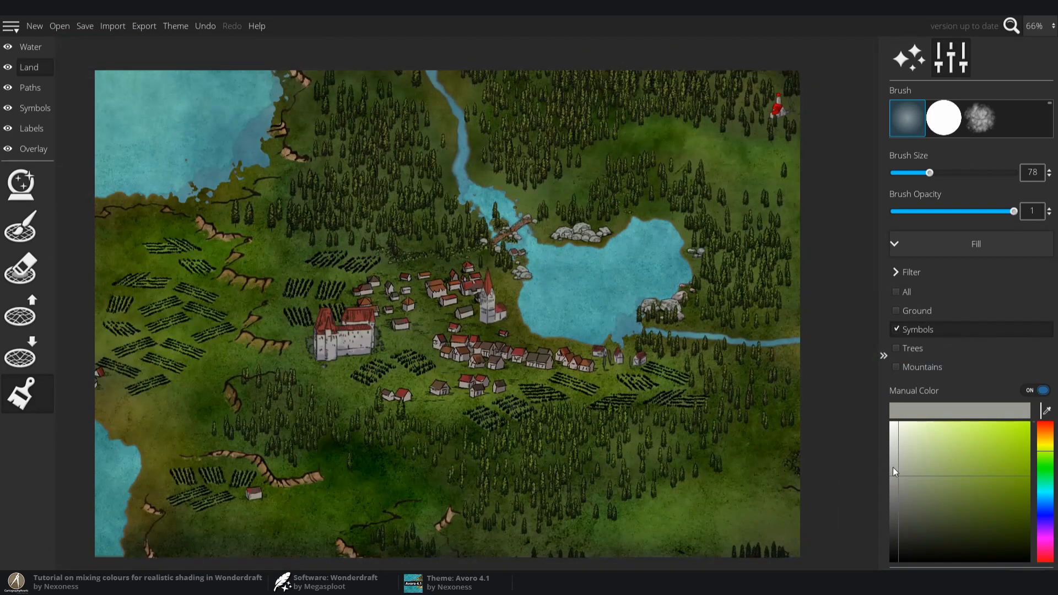
left_click_drag(1038, 450, 1043, 445)
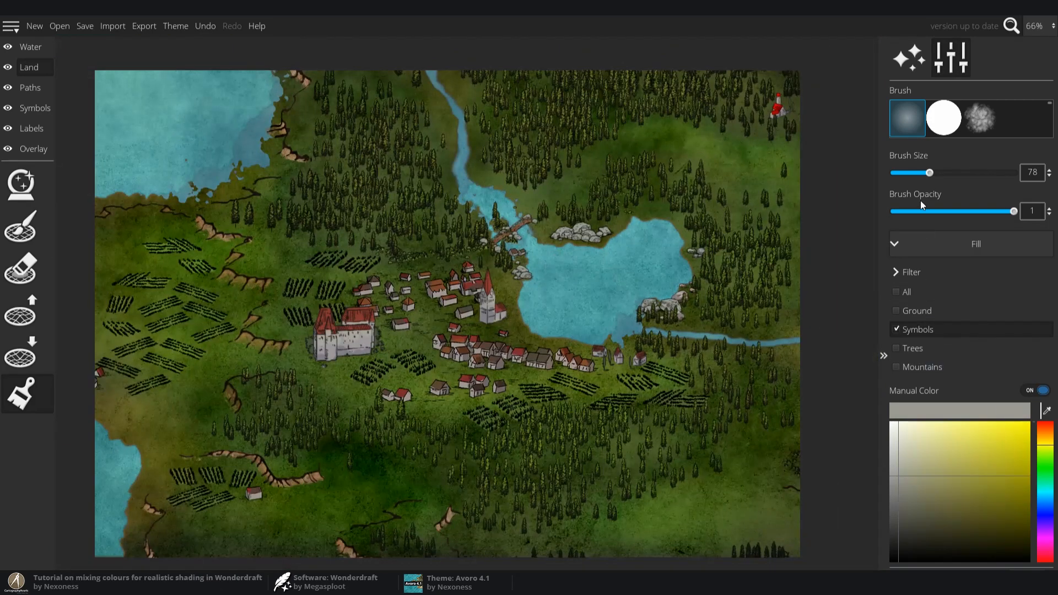
left_click_drag(947, 211, 900, 213)
scroll(712, 239, "up", 3)
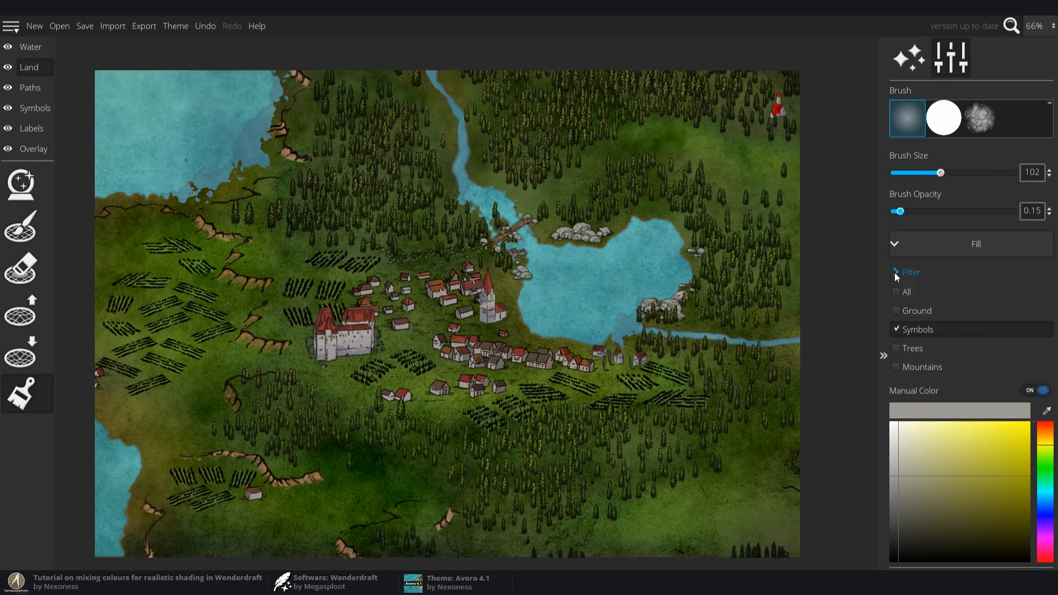
left_click(896, 329)
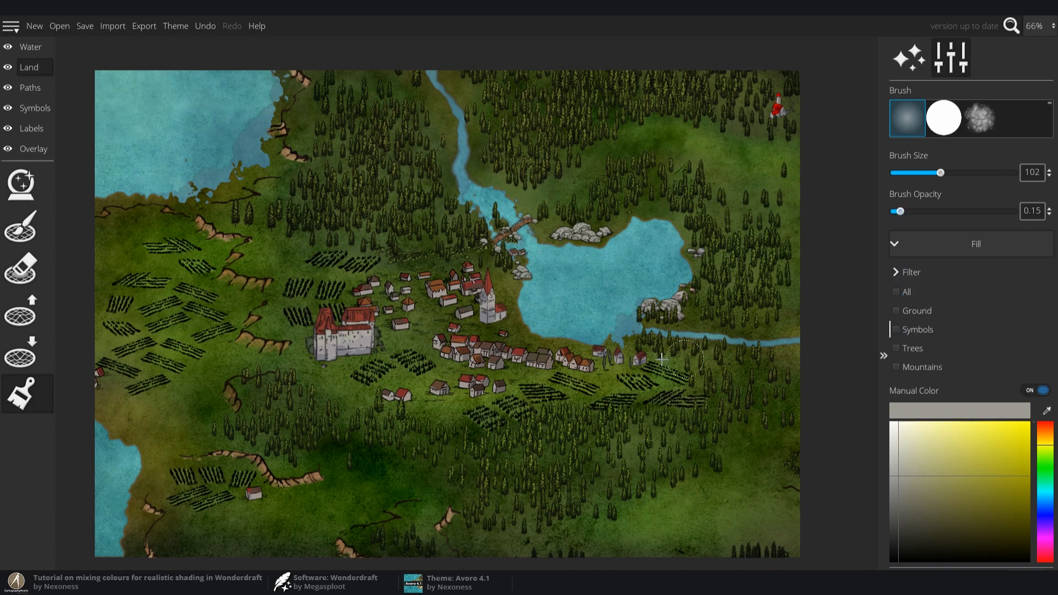
scroll(396, 357, "up", 3)
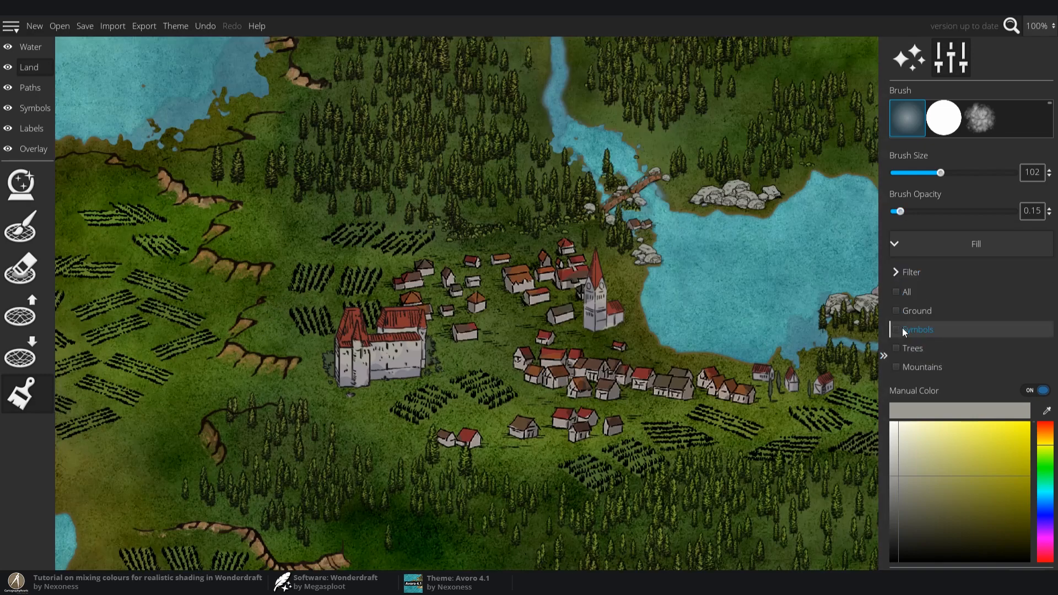
left_click(896, 271)
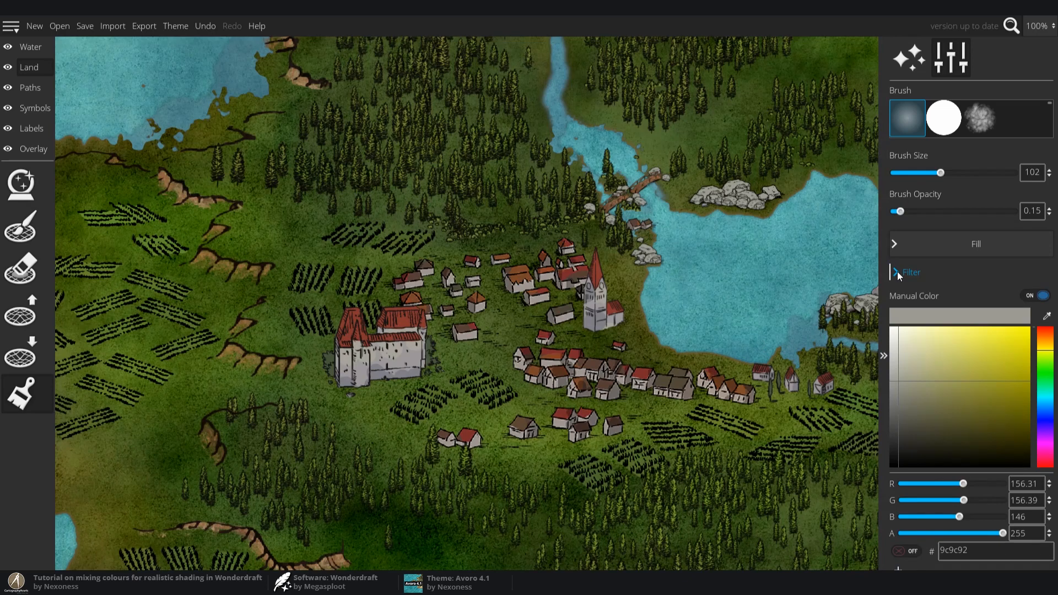
Tint the crop fields west of the castle yellow with manual colour bdb34c, and deepen them with baad2a
left_click_drag(1046, 354, 1043, 351)
left_click_drag(351, 313, 599, 313)
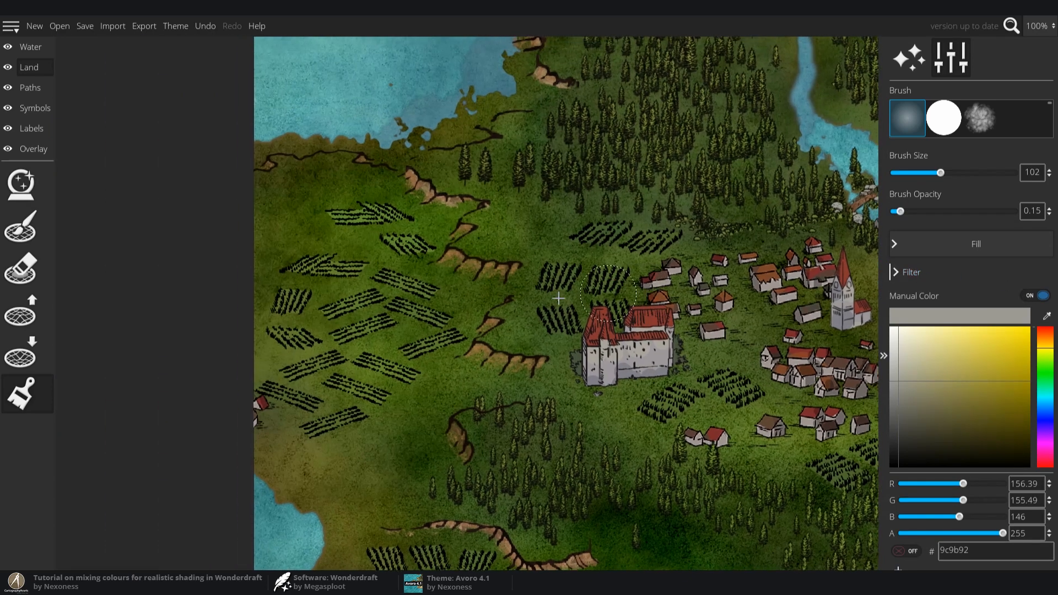
left_click(972, 363)
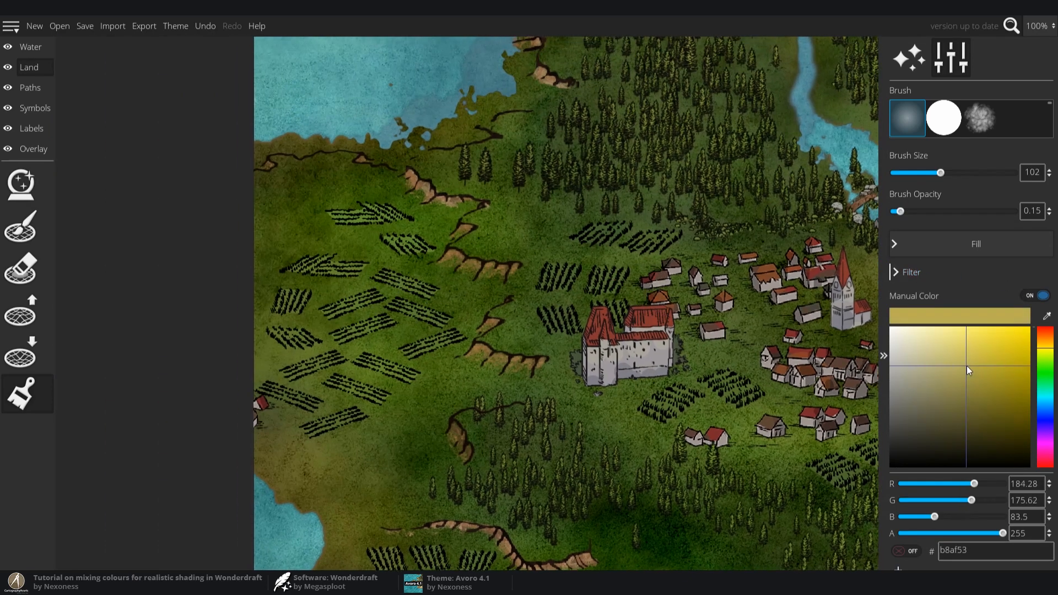
mouse_move(281, 279)
left_mouse_down()
mouse_move(396, 213)
mouse_move(447, 243)
mouse_move(298, 228)
mouse_move(446, 314)
mouse_move(453, 347)
mouse_move(247, 413)
left_mouse_up()
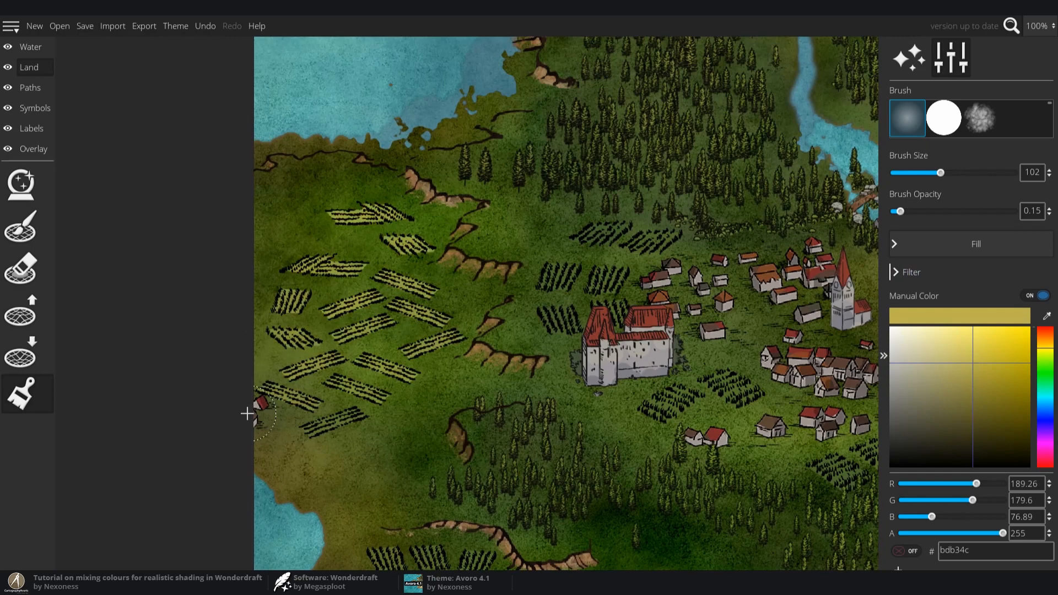
left_click(998, 364)
left_click_drag(336, 414, 295, 417)
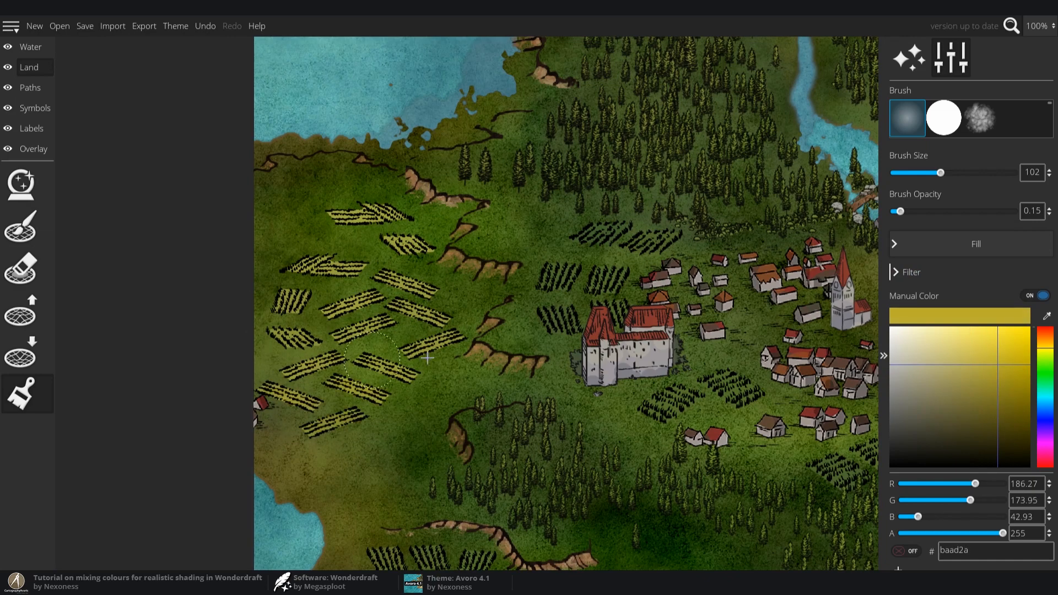
Paint the crop fields around the castle and directly south of the town with yellow baad2a
left_click_drag(669, 309, 558, 260)
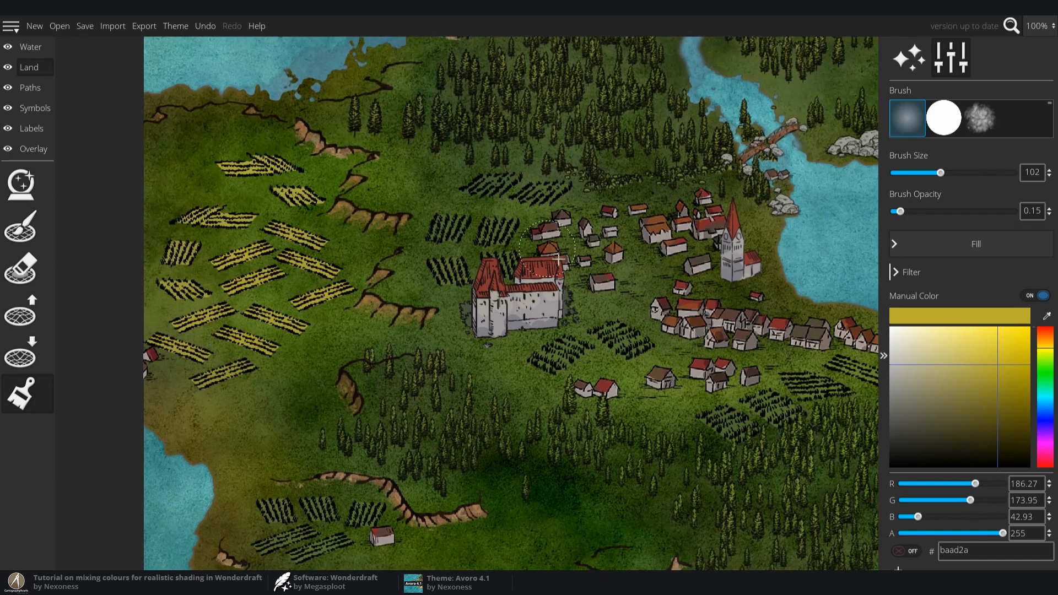
mouse_move(563, 330)
left_mouse_down()
mouse_move(612, 344)
mouse_move(554, 339)
mouse_move(567, 353)
mouse_move(457, 270)
mouse_move(496, 232)
mouse_move(461, 189)
mouse_move(492, 282)
left_mouse_up()
mouse_move(771, 353)
left_mouse_down()
mouse_move(795, 369)
mouse_move(871, 372)
mouse_move(799, 397)
mouse_move(728, 398)
mouse_move(805, 380)
left_mouse_up()
Paint the crop fields southeast of the town and beside the southwestern cliffs with yellow baad2a
left_click_drag(630, 376, 535, 291)
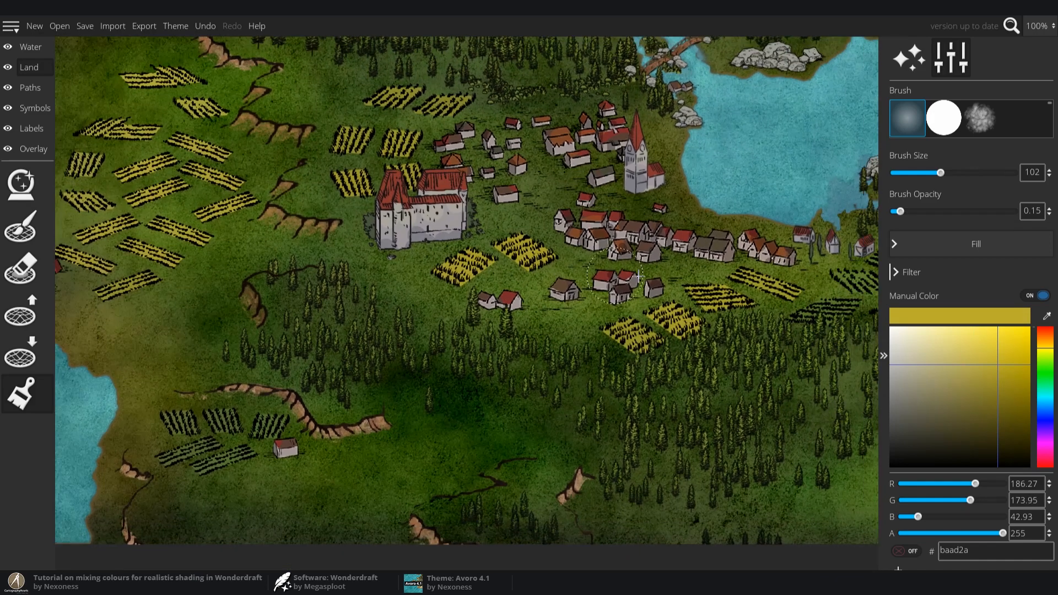
left_click_drag(797, 301, 633, 285)
mouse_move(699, 273)
left_mouse_down()
mouse_move(761, 279)
mouse_move(715, 276)
left_mouse_up()
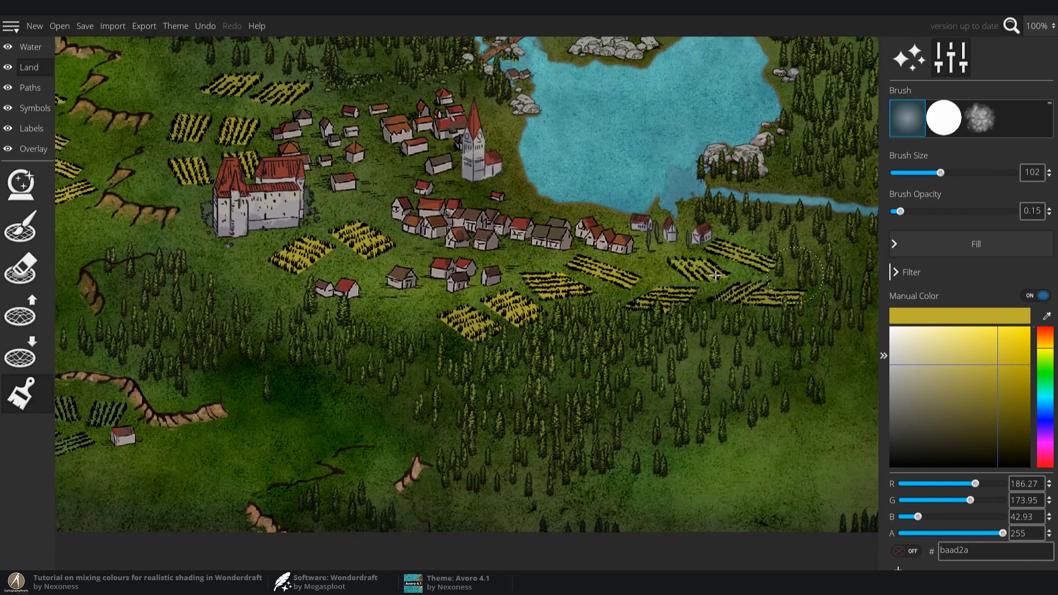
left_click_drag(337, 293, 518, 242)
mouse_move(294, 377)
left_mouse_down()
mouse_move(231, 385)
mouse_move(272, 361)
left_mouse_up()
scroll(489, 259, "down", 4)
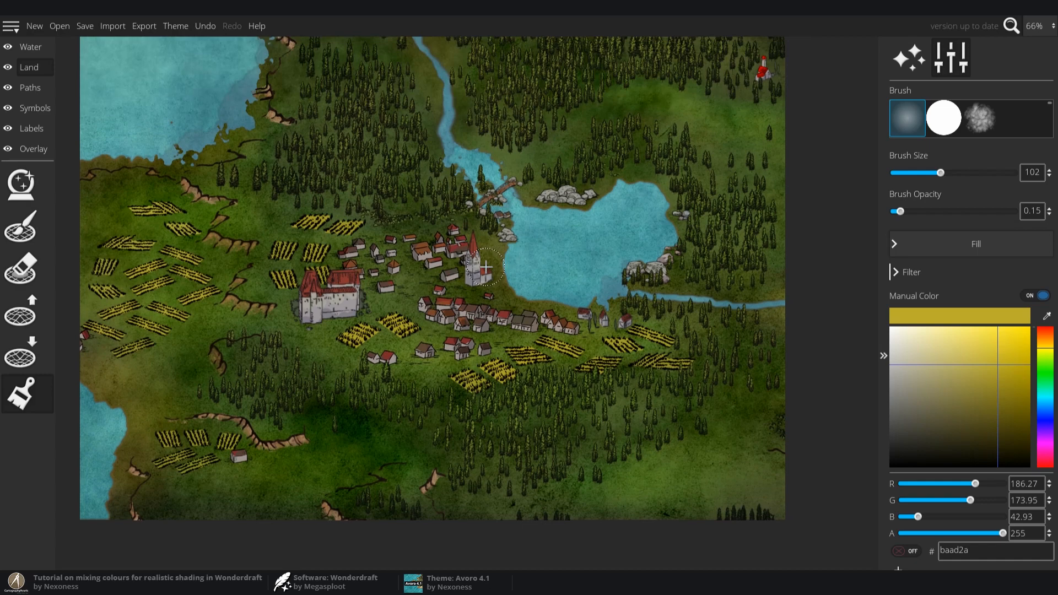
Turn off the manual colour, choose Dirt [L] (40) at brush size 158 and opacity 0.1, and limit the brush to ground
left_click(1026, 303)
scroll(986, 432, "down", 5)
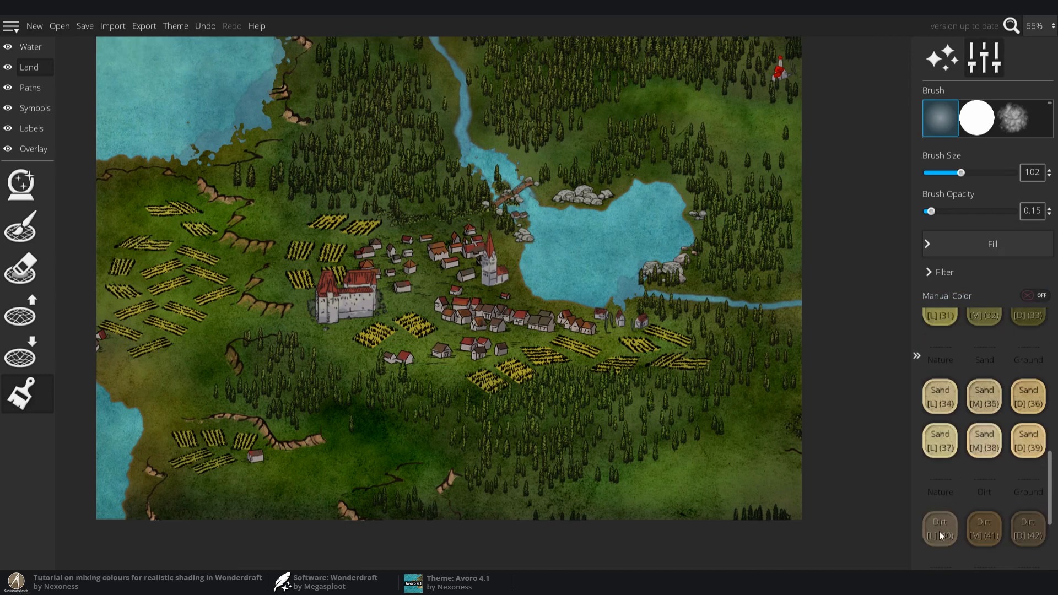
left_click(939, 531)
scroll(771, 368, "up", 6)
left_click_drag(931, 212, 920, 212)
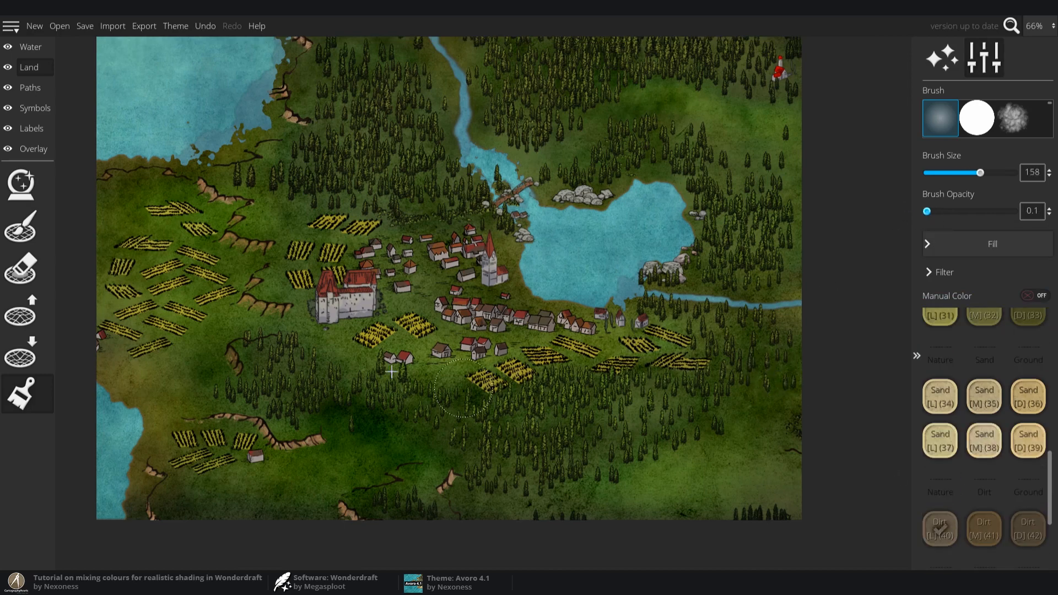
left_click(942, 271)
left_click(934, 307)
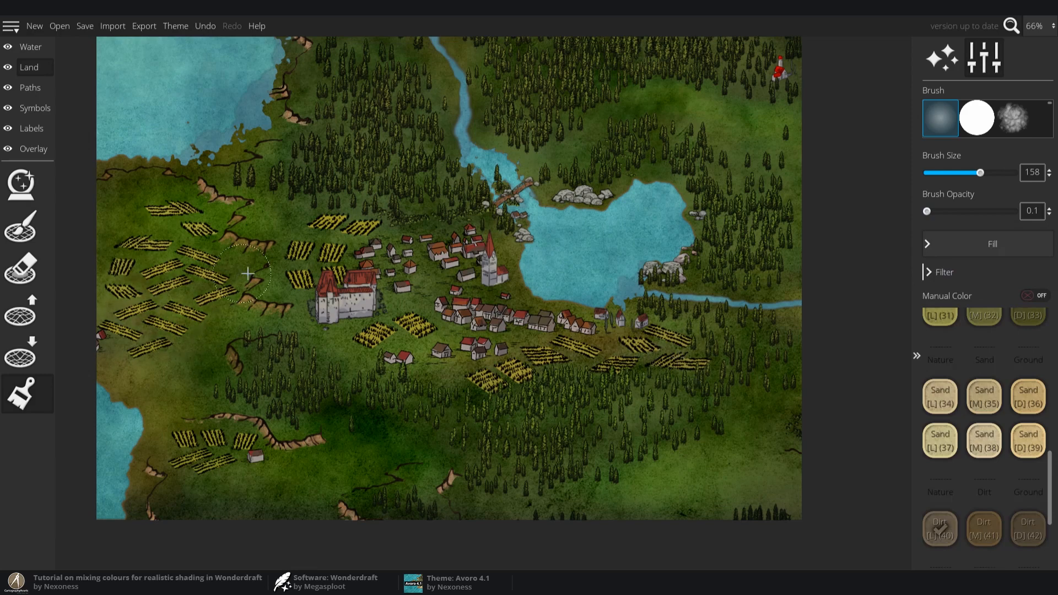
Shade the ground around the western fields with Grass [L] (22), and the town and northeastern clearing with Grass [L] (31)
scroll(944, 435, "up", 5)
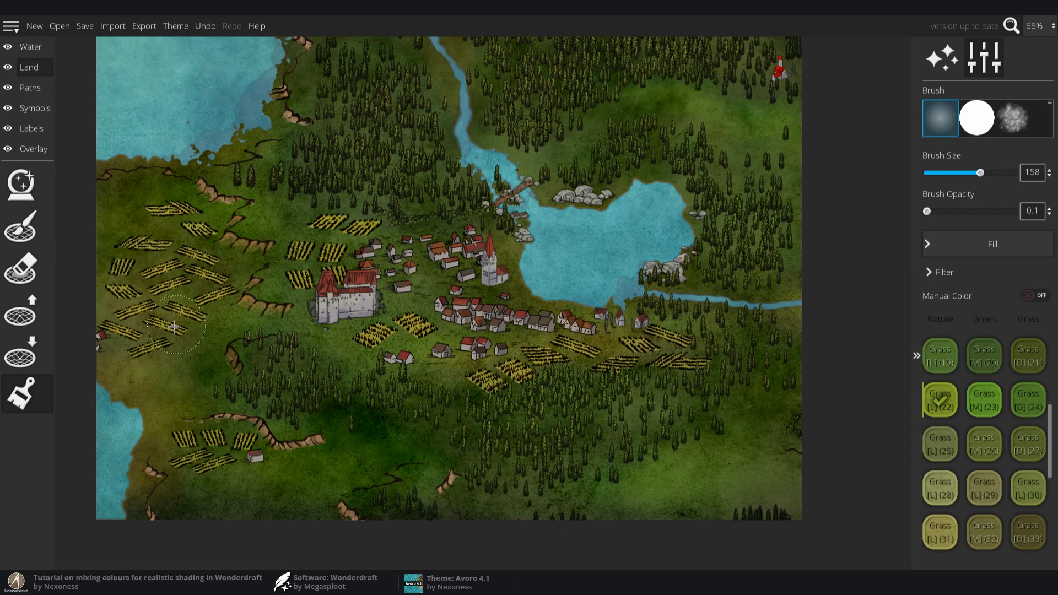
left_click_drag(478, 285, 534, 318)
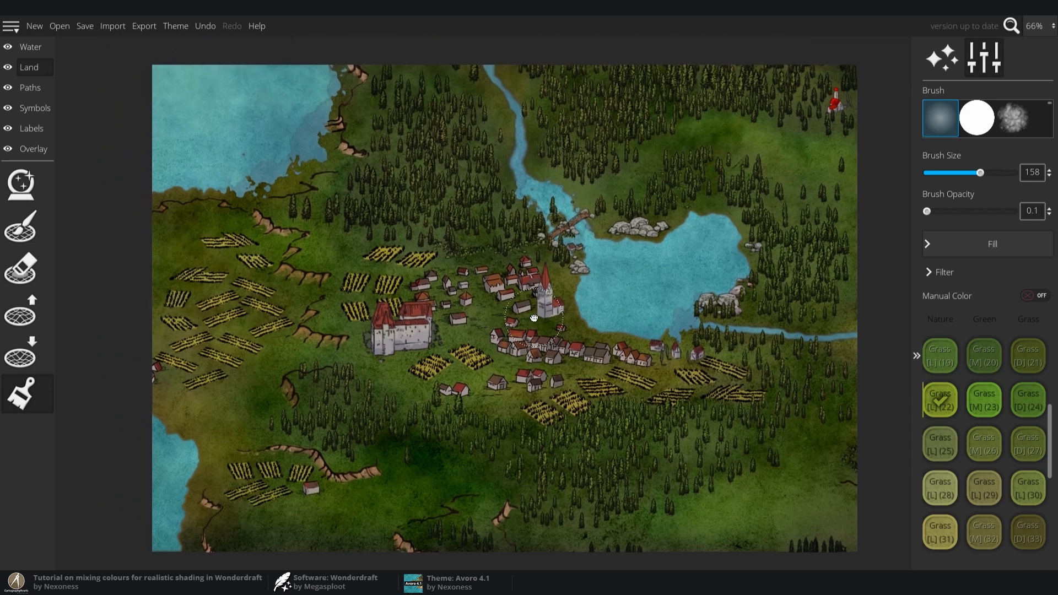
mouse_move(602, 286)
left_mouse_down()
mouse_move(589, 295)
mouse_move(584, 286)
left_mouse_up()
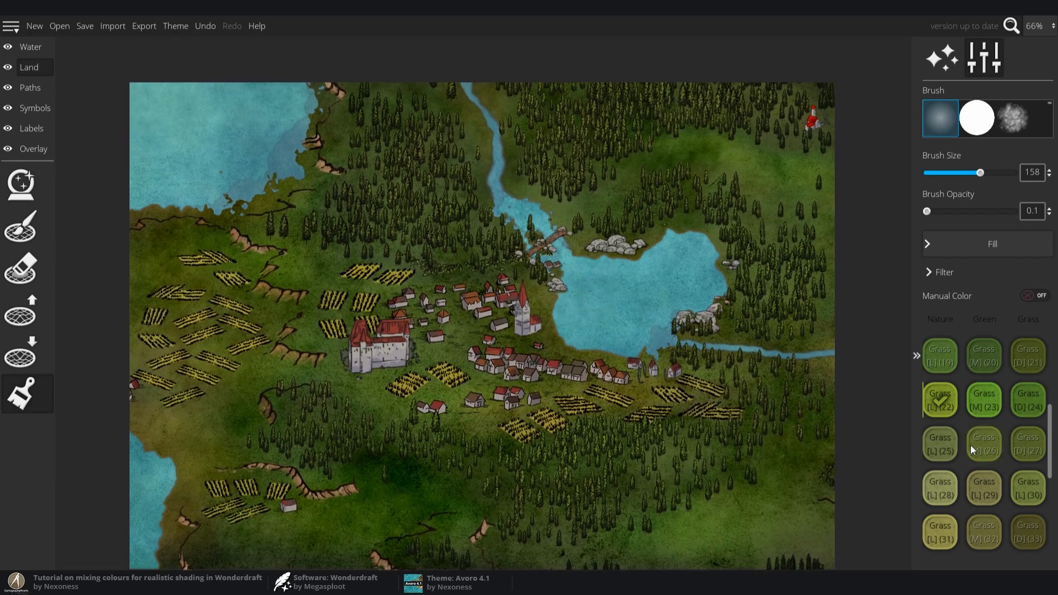
scroll(974, 475, "down", 2)
left_click(939, 442)
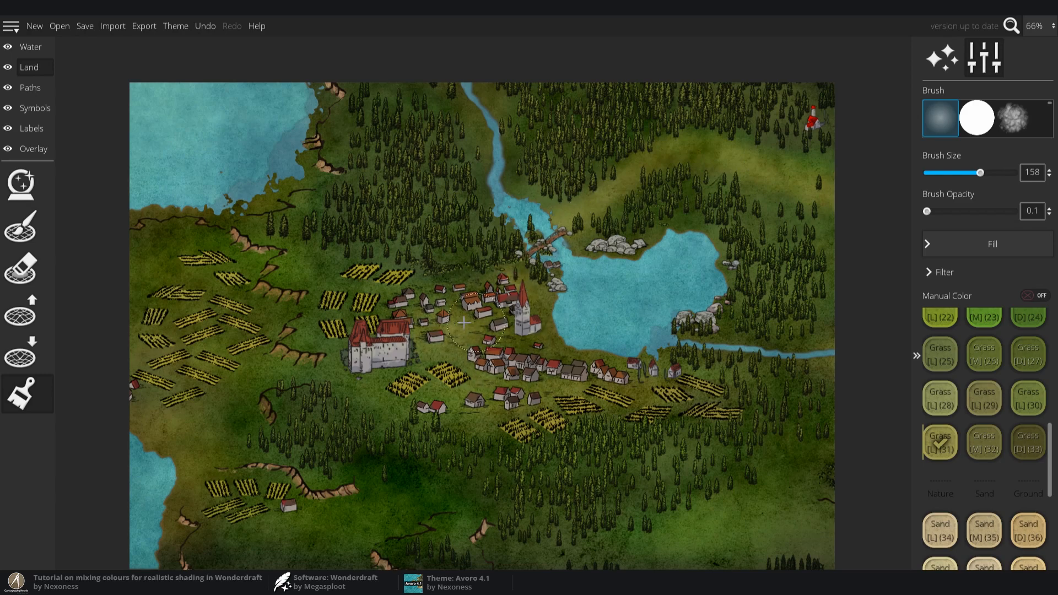
Lighten the town ground, the northeastern clearing and the land southwest of the castle with Sand [L] (34), enlarging the brush to 178
left_click(940, 530)
scroll(573, 361, "up", 2)
mouse_move(459, 352)
left_mouse_down()
mouse_move(427, 335)
mouse_move(459, 303)
mouse_move(539, 280)
mouse_move(540, 257)
mouse_move(627, 170)
mouse_move(714, 152)
mouse_move(832, 202)
mouse_move(762, 169)
mouse_move(641, 177)
mouse_move(460, 324)
mouse_move(324, 346)
mouse_move(331, 365)
mouse_move(407, 371)
mouse_move(392, 397)
mouse_move(293, 382)
mouse_move(247, 392)
mouse_move(186, 426)
mouse_move(117, 380)
mouse_move(193, 423)
mouse_move(362, 380)
left_mouse_up()
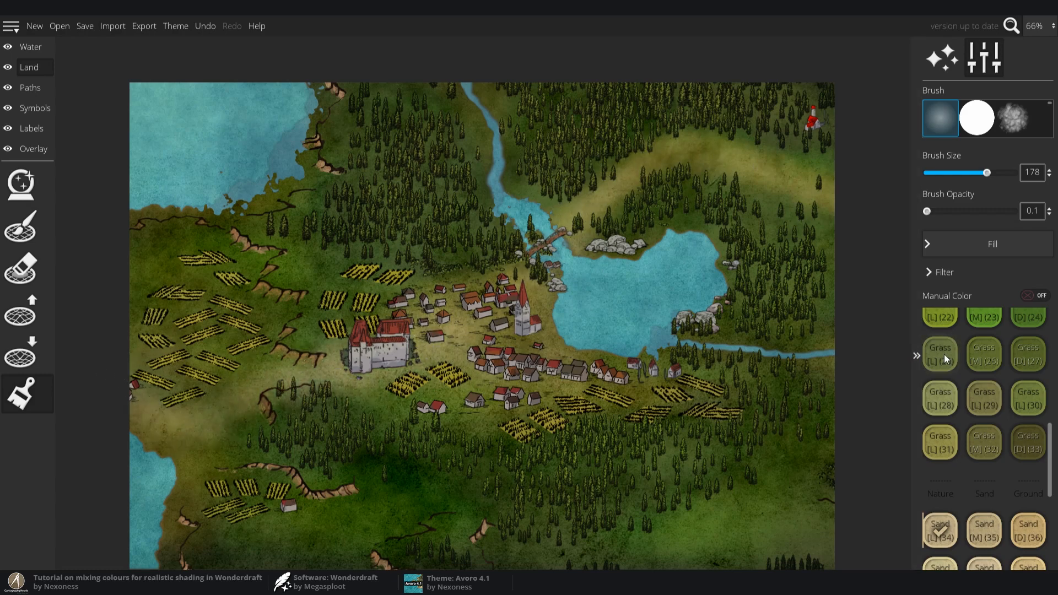
Blend Grass [L] (22) into the land southwest of the castle at brush size 114, and brush Sand [L] (34) over the town ground
left_click(939, 317)
scroll(330, 407, "down", 5)
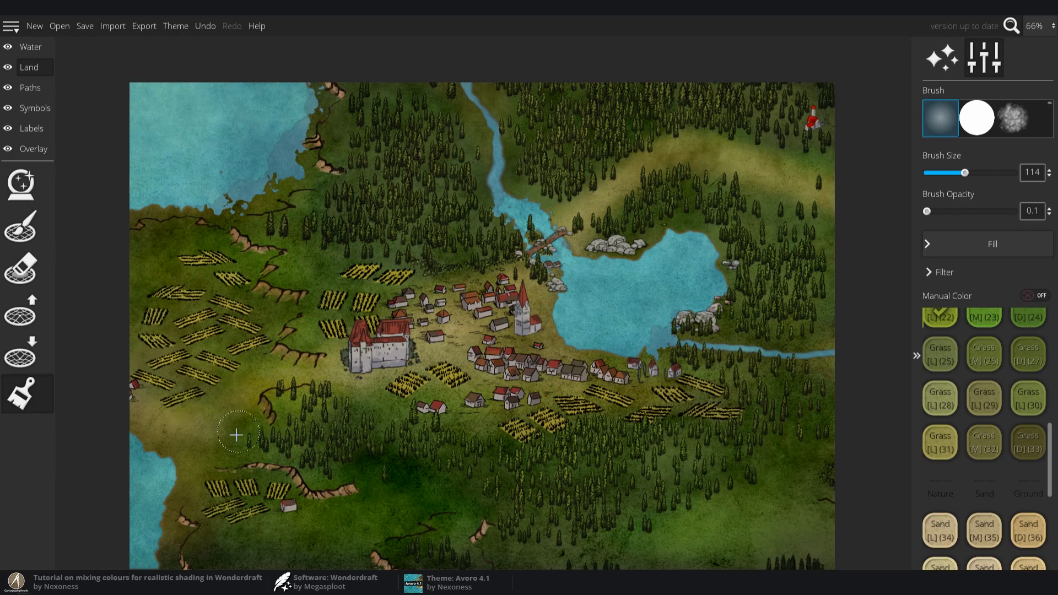
left_click(929, 528)
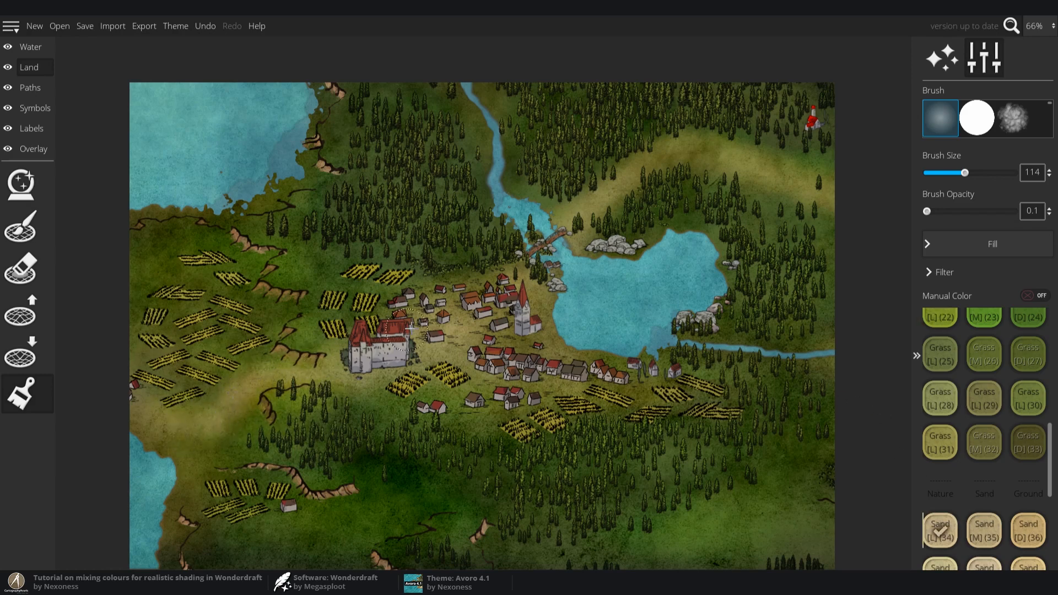
left_click_drag(427, 324, 479, 315)
Paint Sand [L] (34) along the northwestern and southwestern coasts at brush size 154
scroll(479, 315, "up", 4)
left_click_drag(521, 242, 487, 296)
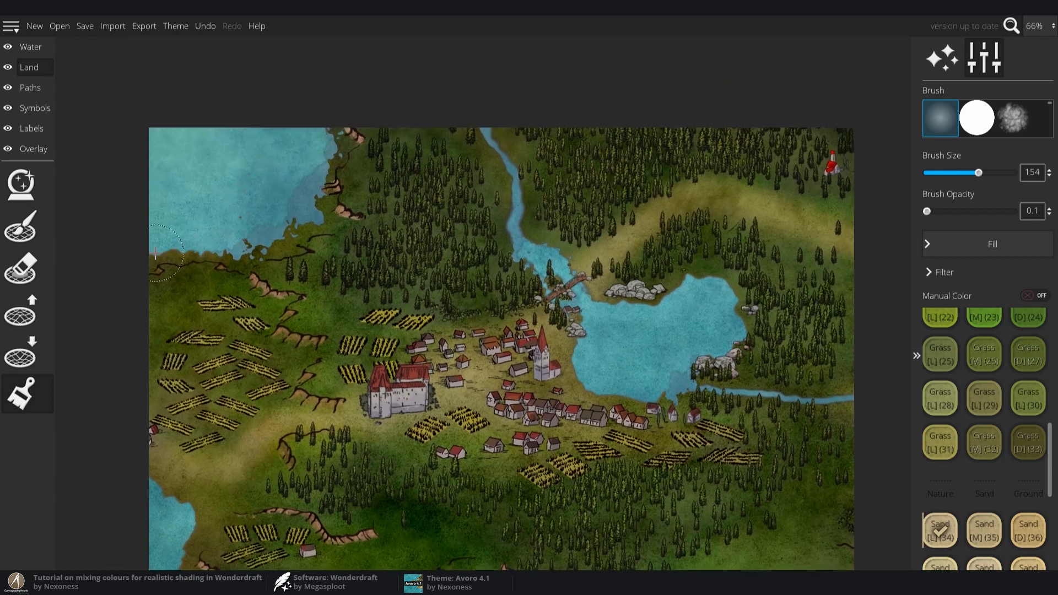
mouse_move(145, 253)
left_mouse_down()
mouse_move(204, 261)
mouse_move(259, 251)
mouse_move(292, 226)
mouse_move(321, 149)
mouse_move(330, 161)
mouse_move(315, 204)
mouse_move(280, 242)
mouse_move(304, 196)
left_mouse_up()
left_click_drag(245, 358, 263, 275)
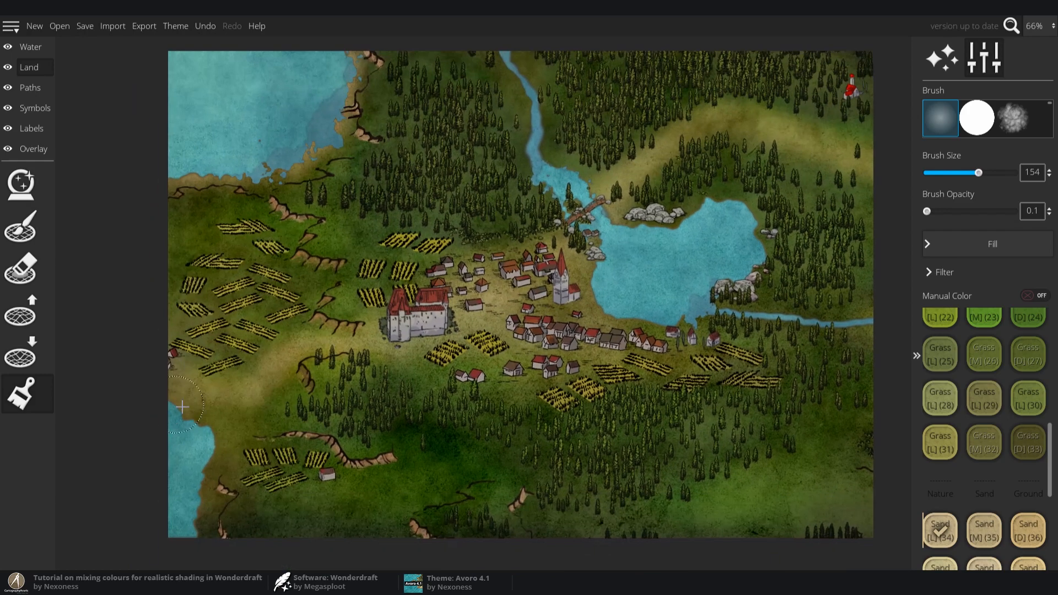
mouse_move(182, 406)
left_mouse_down()
mouse_move(216, 434)
mouse_move(219, 451)
mouse_move(178, 491)
mouse_move(190, 526)
left_mouse_up()
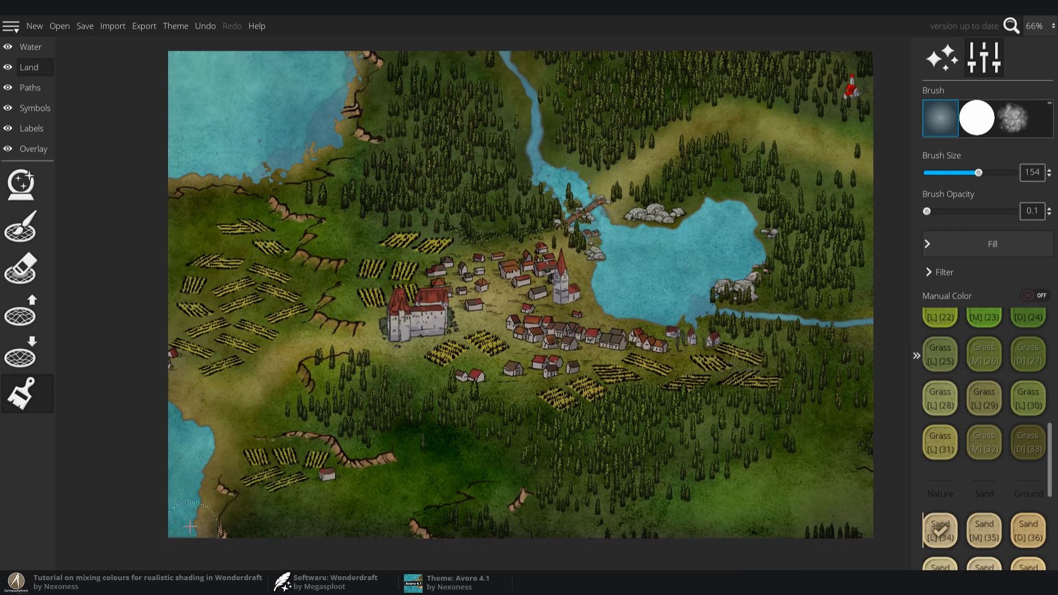
Paint Sand [L] (34) along the lake shores and up the river banks, enlarging the brush to 158
mouse_move(749, 309)
left_mouse_down()
mouse_move(717, 313)
mouse_move(832, 311)
mouse_move(874, 322)
mouse_move(704, 305)
left_mouse_up()
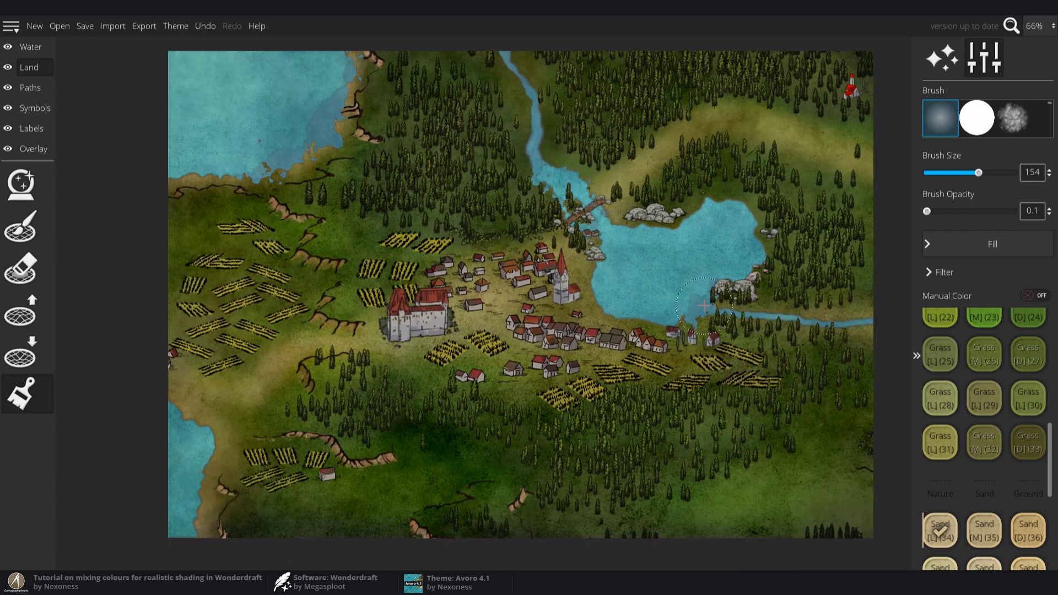
mouse_move(676, 230)
left_mouse_down()
mouse_move(714, 205)
mouse_move(763, 238)
left_mouse_up()
left_click_drag(627, 245, 614, 351)
scroll(615, 351, "up", 1)
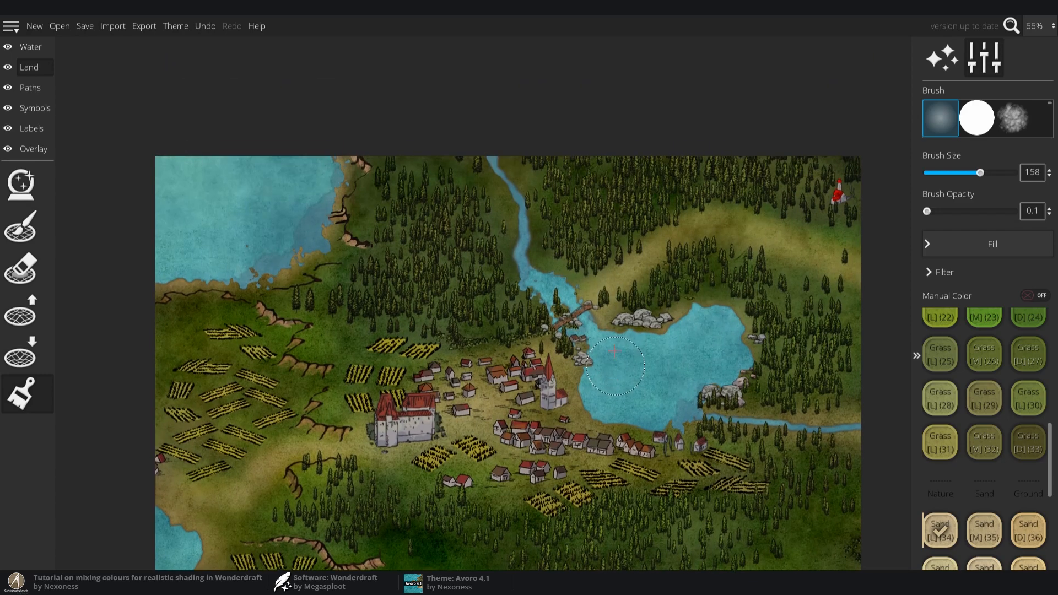
mouse_move(542, 273)
left_mouse_down()
mouse_move(524, 257)
mouse_move(535, 232)
mouse_move(516, 191)
mouse_move(468, 145)
left_mouse_up()
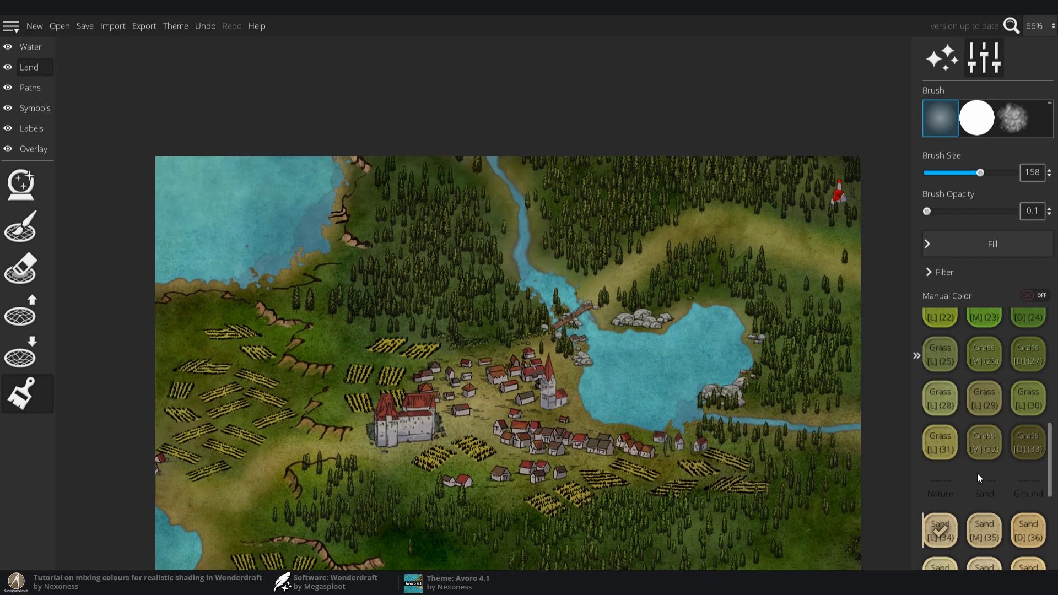
Brush the lake shore with Sand [L] (37), and add Rocks [L] (58) along its southeastern edge and outlet
scroll(975, 479, "down", 3)
left_click(942, 472)
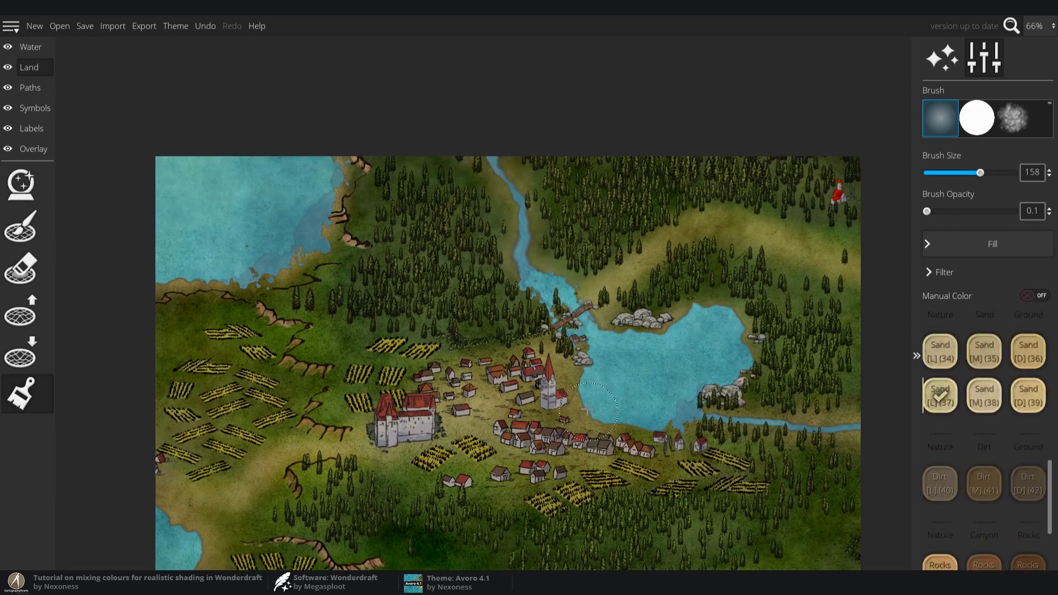
scroll(965, 490, "down", 5)
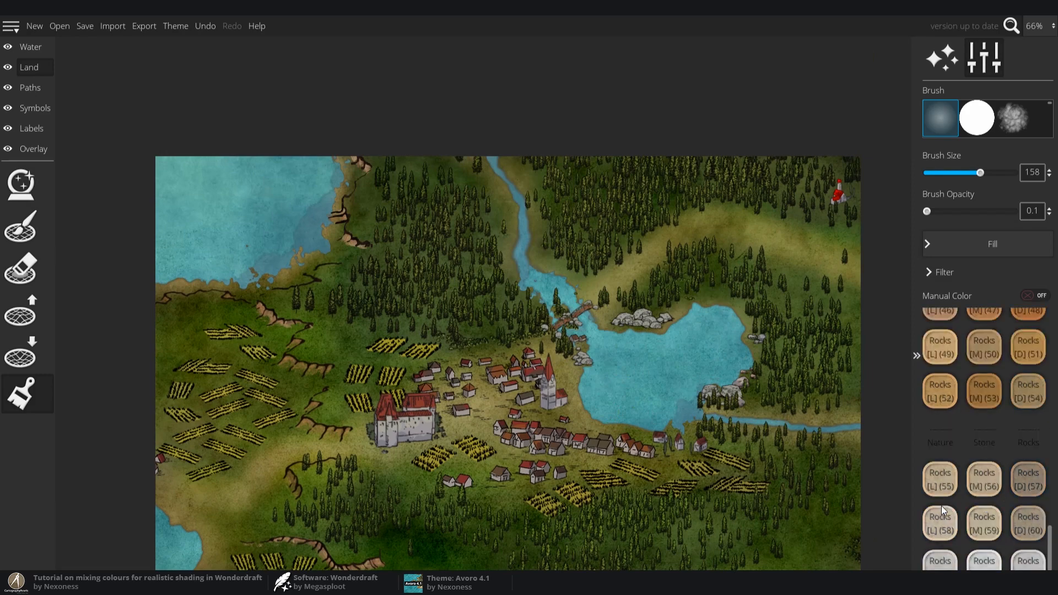
mouse_move(732, 404)
left_mouse_down()
mouse_move(753, 424)
mouse_move(836, 418)
mouse_move(818, 426)
left_mouse_up()
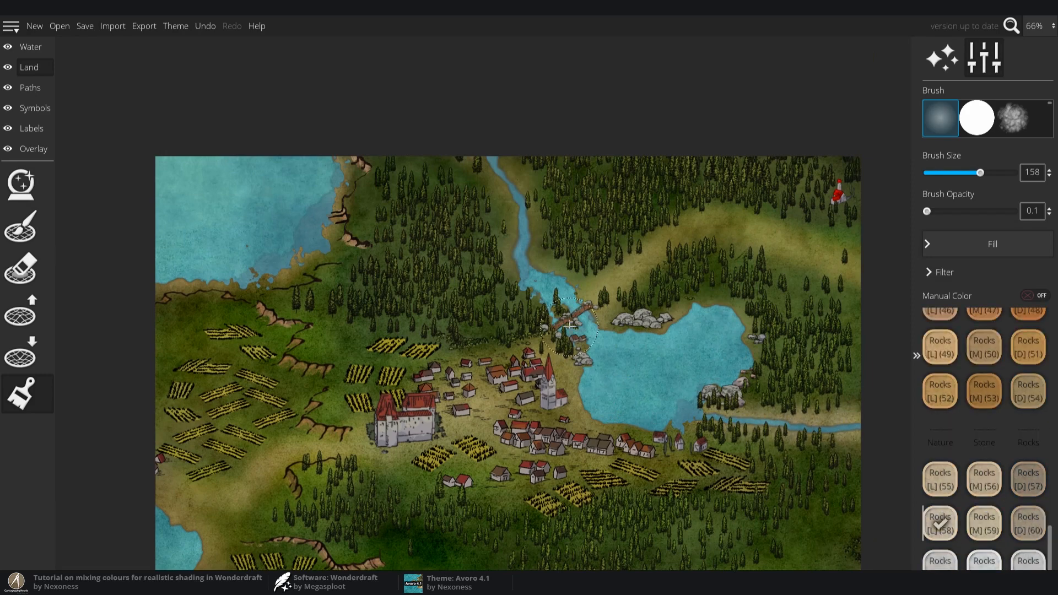
Brush Rocks [L] (58) up the river above the bridge and along the northwestern and southwestern coasts at brush size 158
left_click_drag(543, 272, 485, 158)
mouse_move(337, 160)
left_mouse_down()
mouse_move(344, 193)
mouse_move(312, 237)
left_mouse_up()
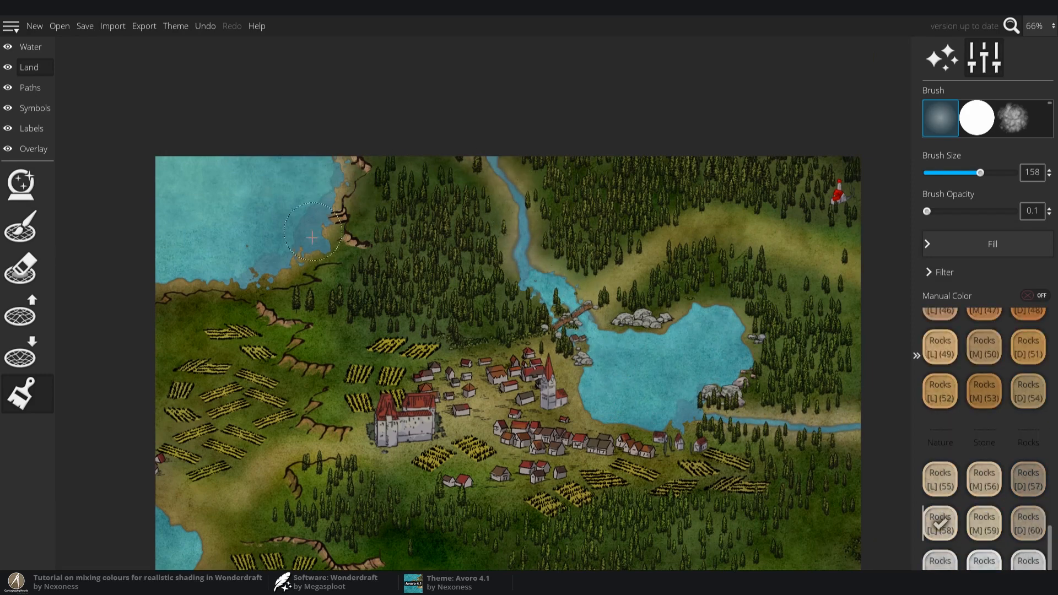
left_click_drag(306, 369, 349, 301)
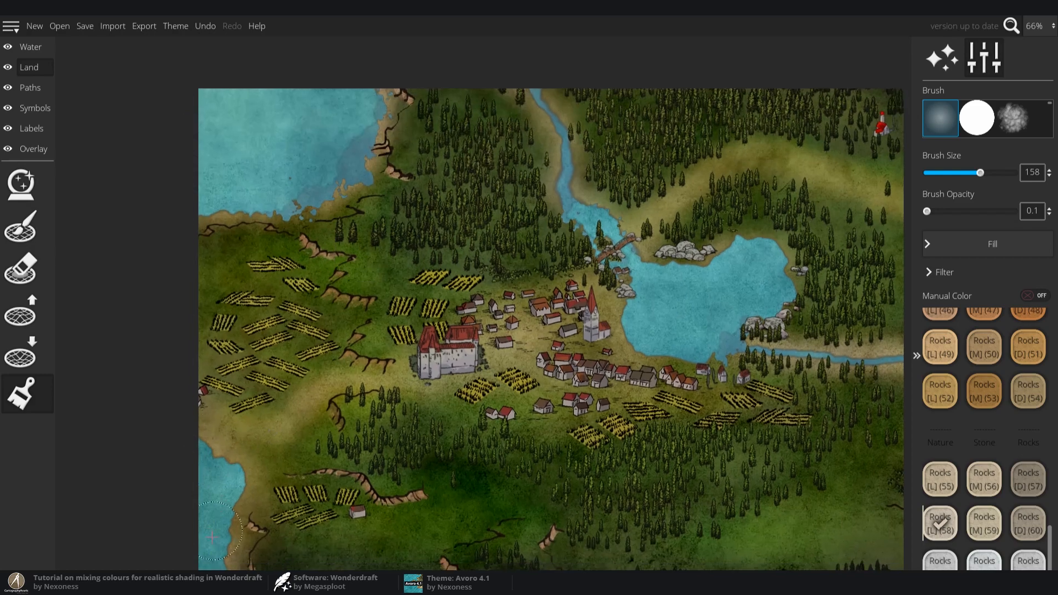
left_click_drag(212, 536, 234, 501)
left_click_drag(284, 464, 355, 410)
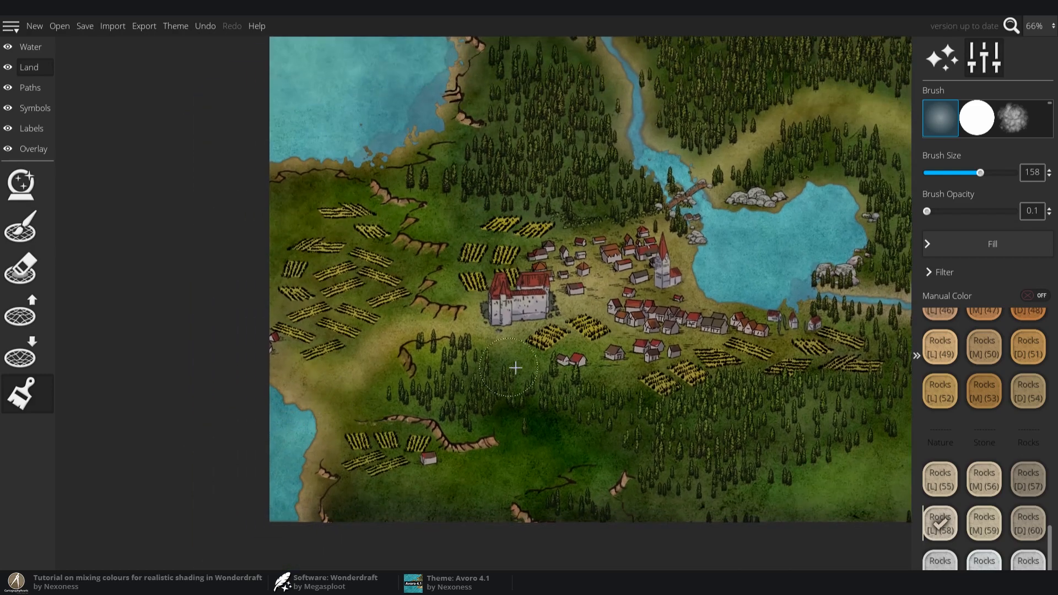
Paint Grass [L] (19) along the river east of the lake at brush size 194
scroll(1029, 409, "up", 10)
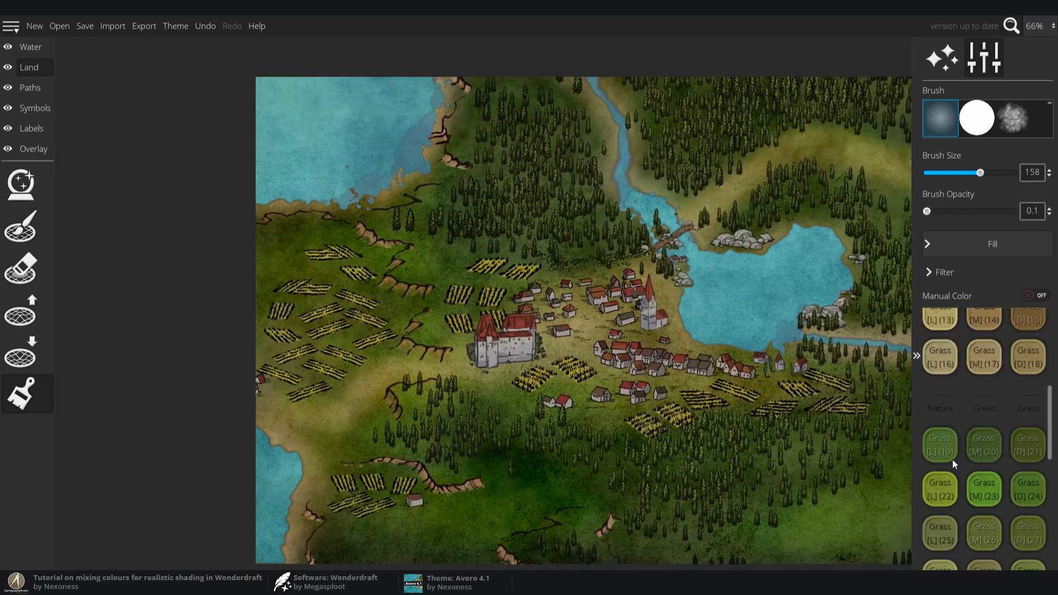
left_click_drag(788, 278, 713, 268)
scroll(708, 270, "up", 3)
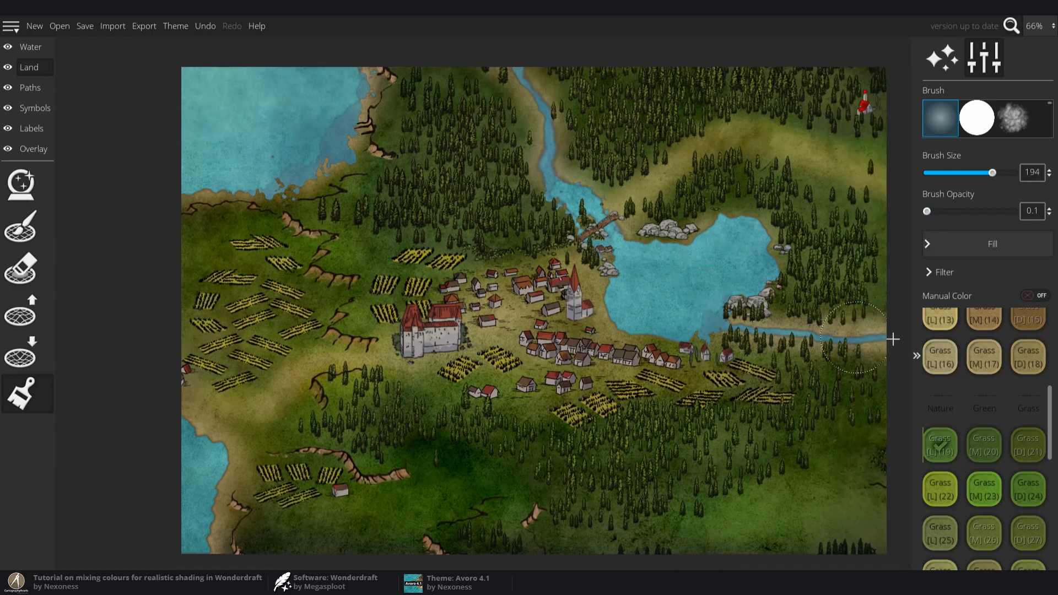
left_click_drag(893, 339, 744, 324)
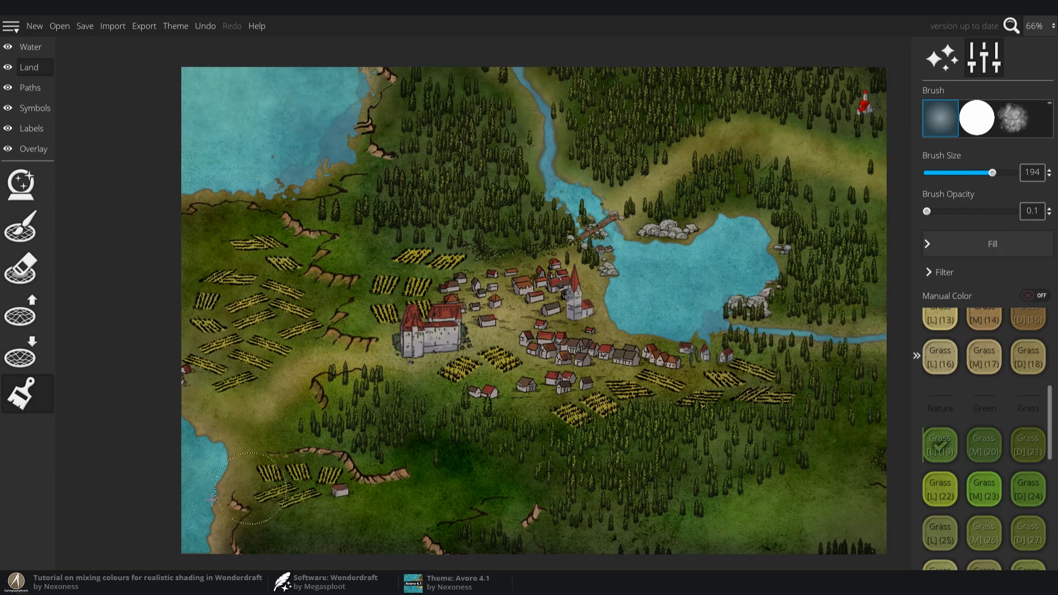
Blend Grass [M] (11) and Grass [M] (17) into the land near the western coasts at brush size 194
scroll(967, 471, "up", 1)
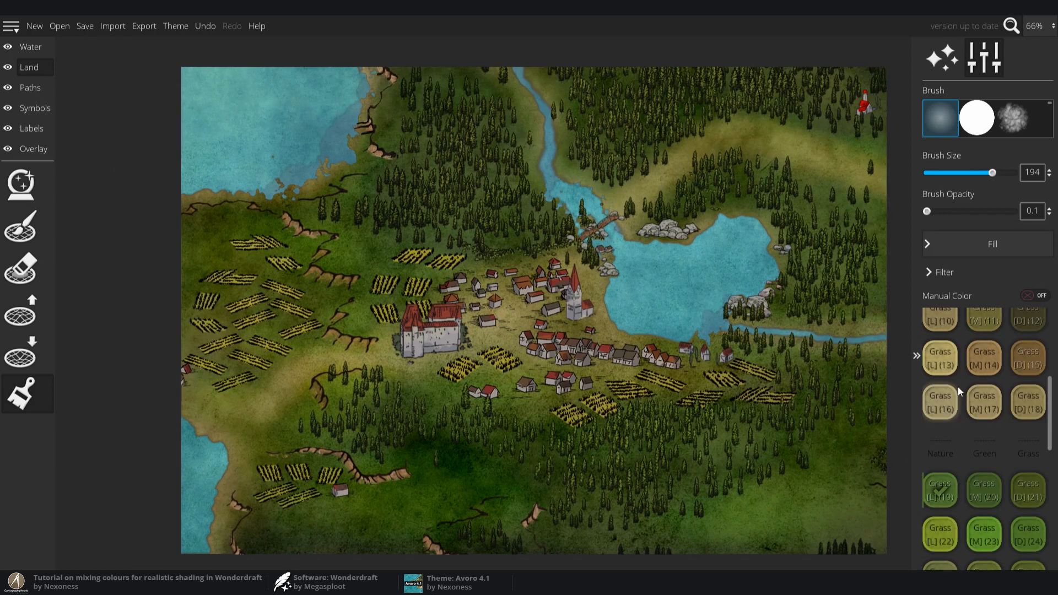
scroll(980, 329, "up", 1)
left_click(982, 352)
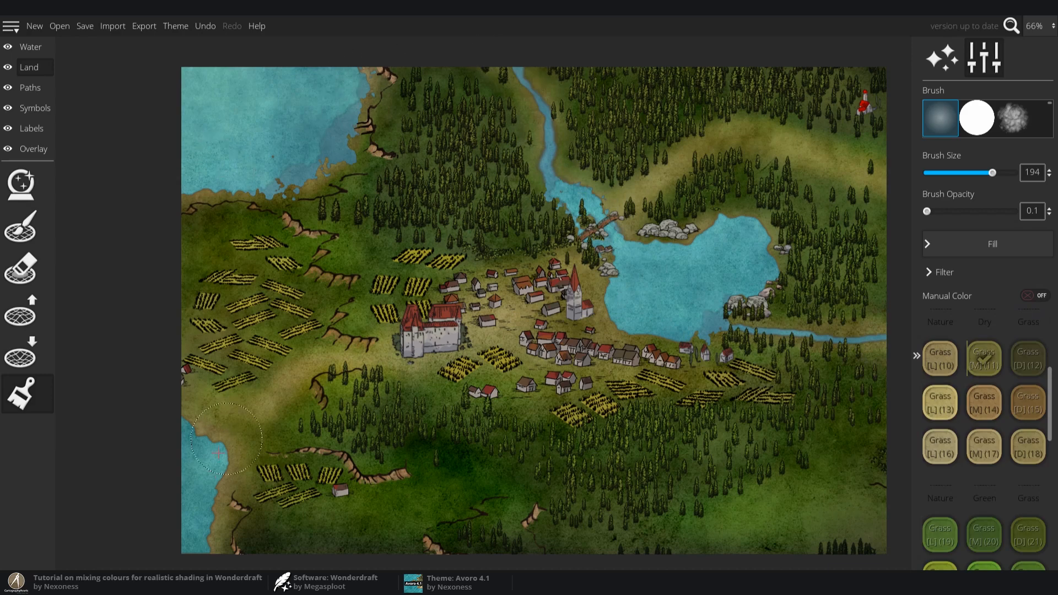
left_click(986, 447)
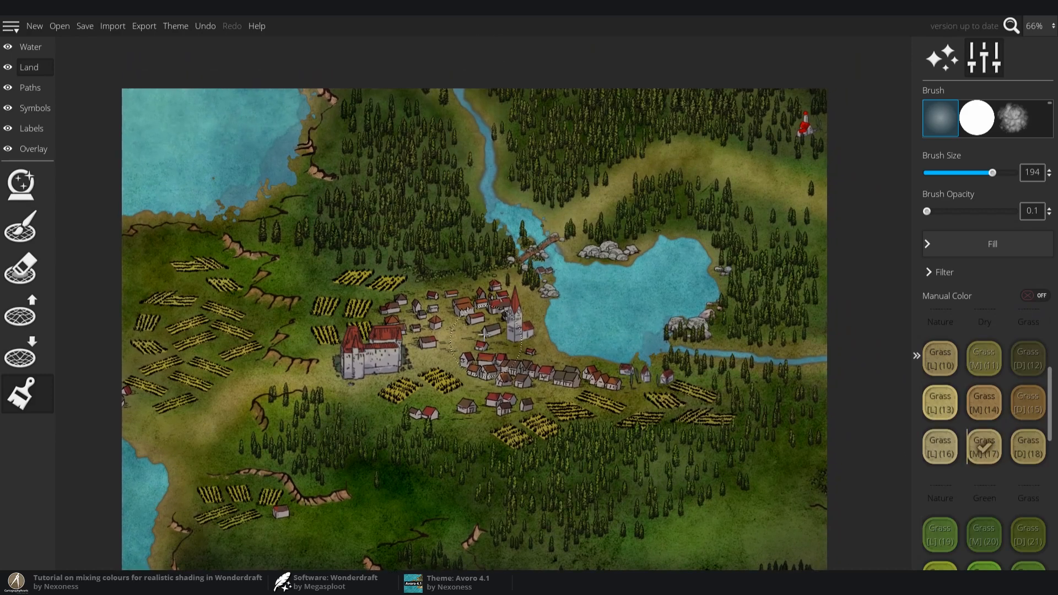
left_click_drag(484, 336, 488, 279)
left_click_drag(691, 279, 638, 293)
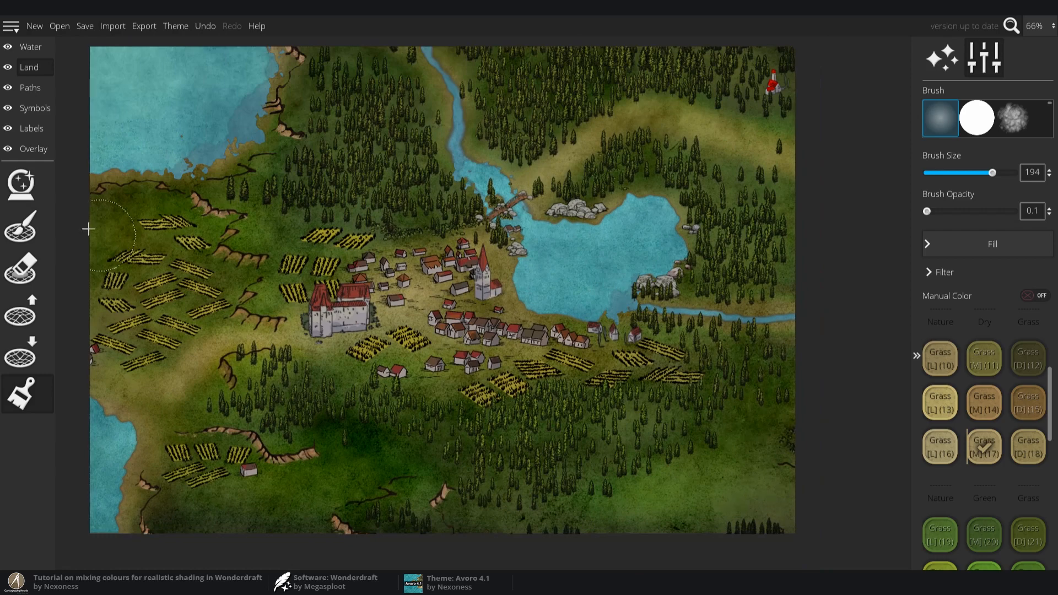
Erase the trees from the land south and southeast of the town with a size 112 symbol eraser filtered to trees
left_click(33, 108)
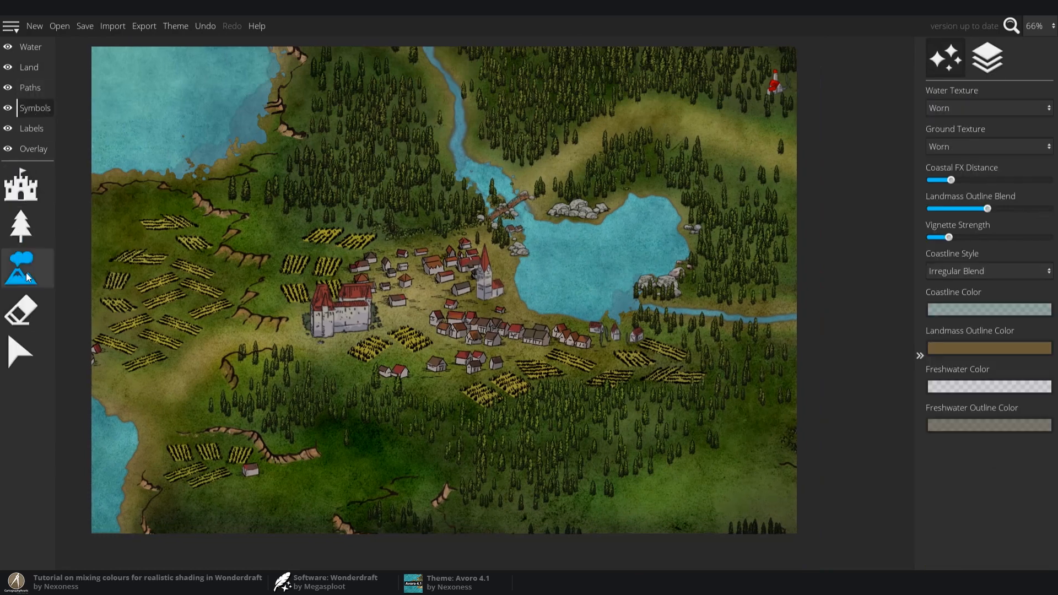
left_click(20, 310)
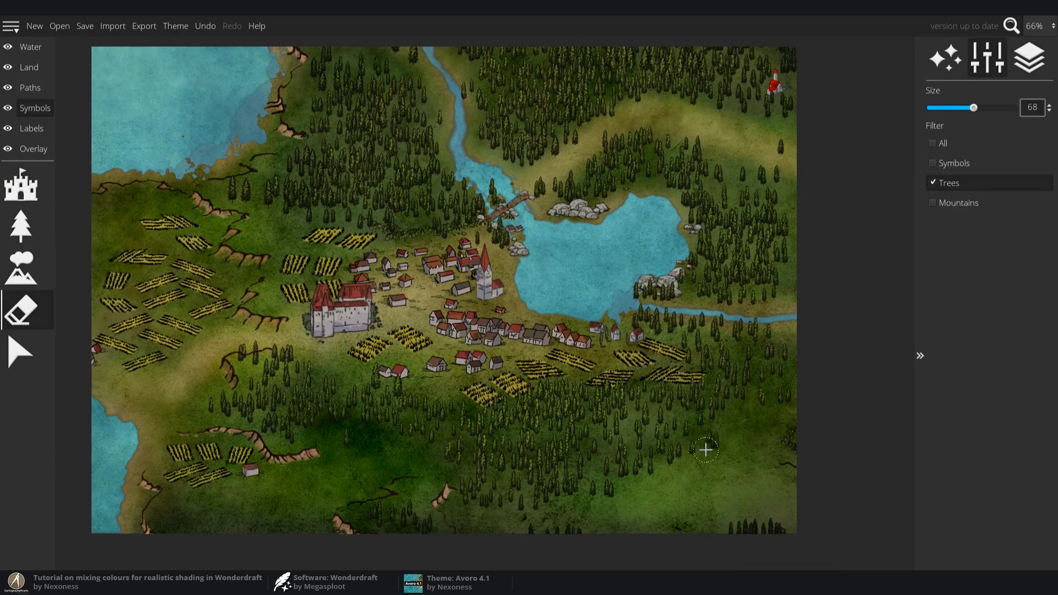
scroll(705, 450, "up", 5)
mouse_move(705, 435)
left_mouse_down()
mouse_move(655, 407)
mouse_move(601, 416)
mouse_move(613, 452)
mouse_move(550, 478)
mouse_move(558, 439)
mouse_move(585, 482)
mouse_move(686, 495)
left_mouse_up()
left_click_drag(853, 524, 642, 510)
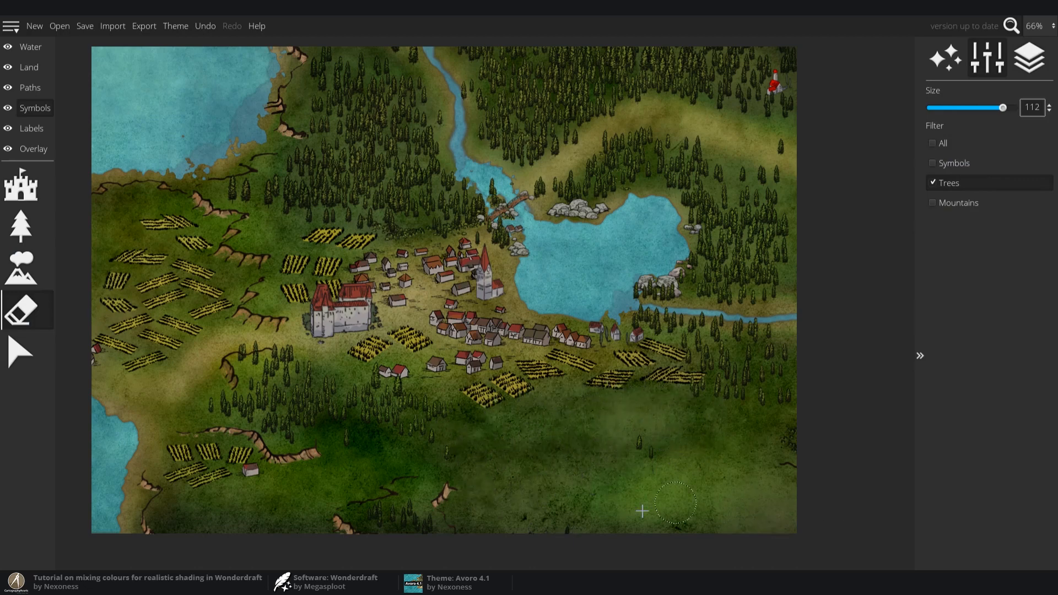
mouse_move(642, 455)
left_mouse_down()
mouse_move(708, 420)
mouse_move(703, 342)
left_mouse_up()
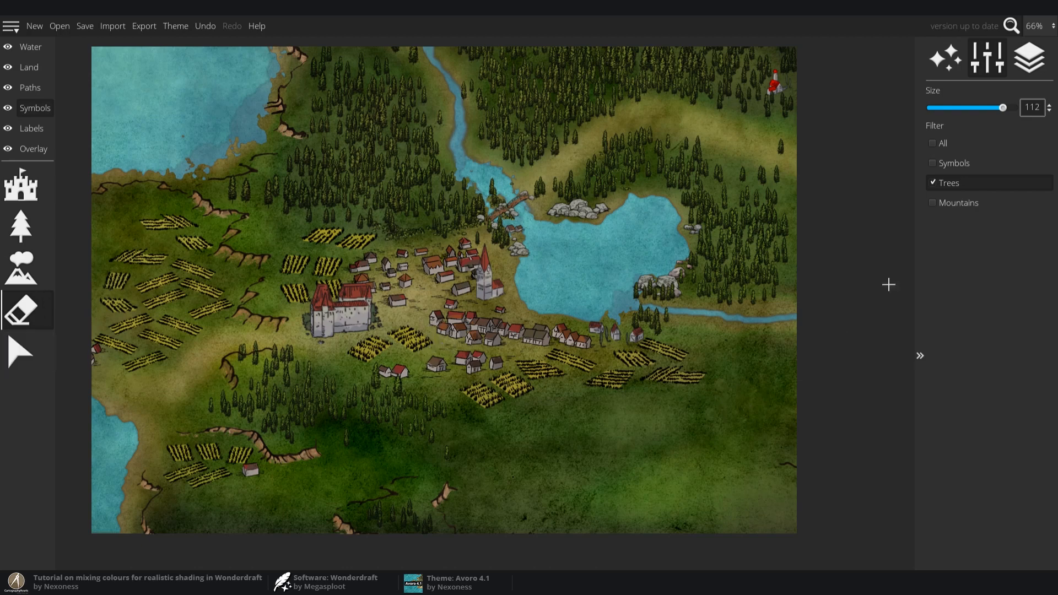
Include symbols and mountains in the eraser filter, then erase the southern cliffs and the easternmost crop fields below the town
left_click(948, 163)
left_click(949, 202)
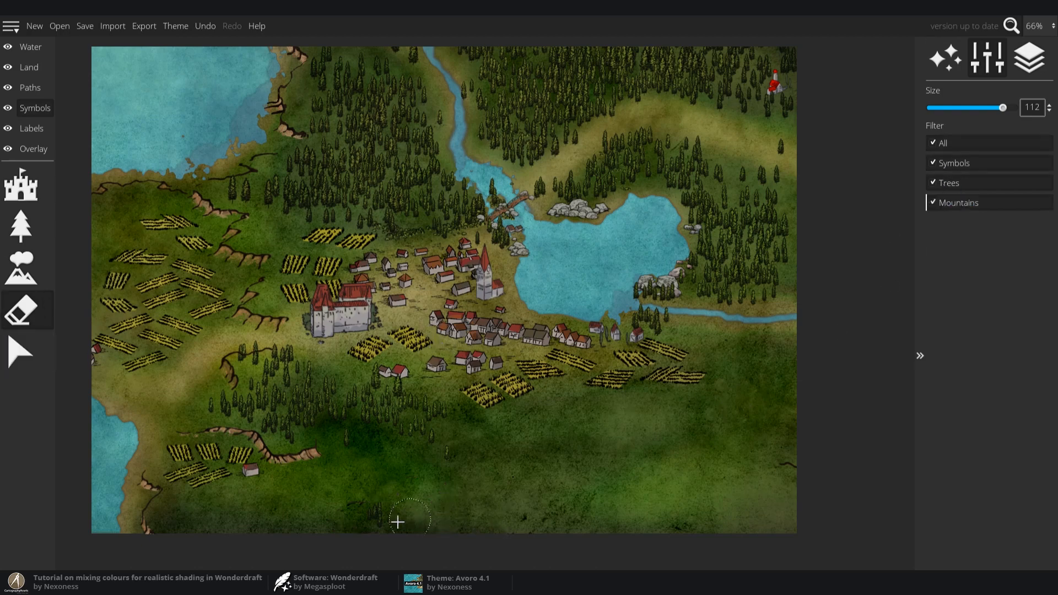
mouse_move(398, 510)
left_mouse_down()
mouse_move(451, 465)
mouse_move(393, 437)
mouse_move(367, 443)
mouse_move(399, 420)
mouse_move(452, 419)
left_mouse_up()
mouse_move(628, 365)
left_mouse_down()
mouse_move(661, 378)
mouse_move(685, 367)
mouse_move(626, 402)
left_mouse_up()
Place a diagonal range of sketched mountains southeast of the town, enlarging the symbol scale to 100
left_click(35, 282)
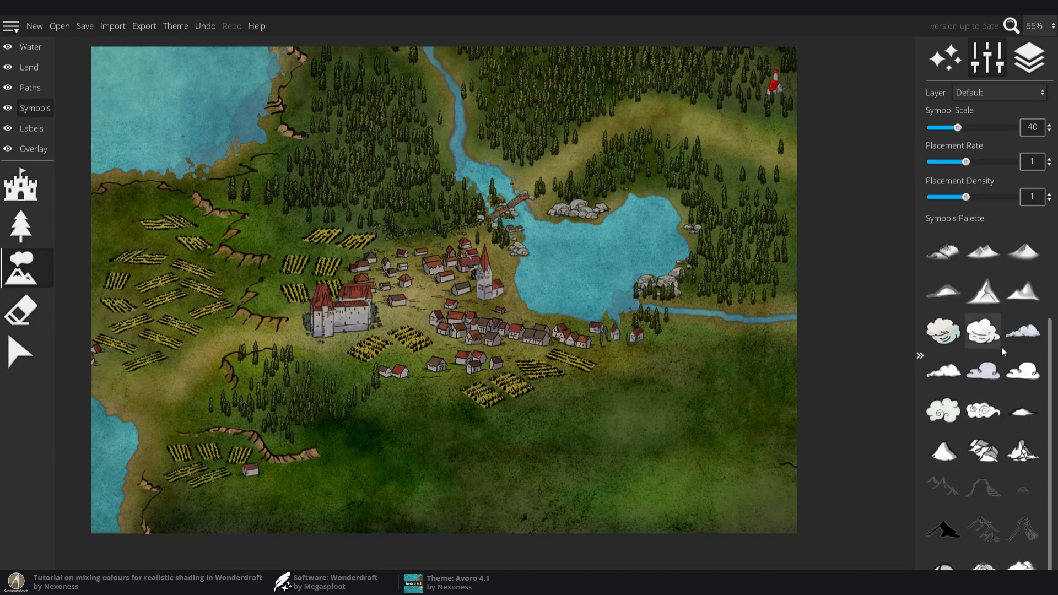
scroll(1008, 513, "up", 3)
left_click(983, 324)
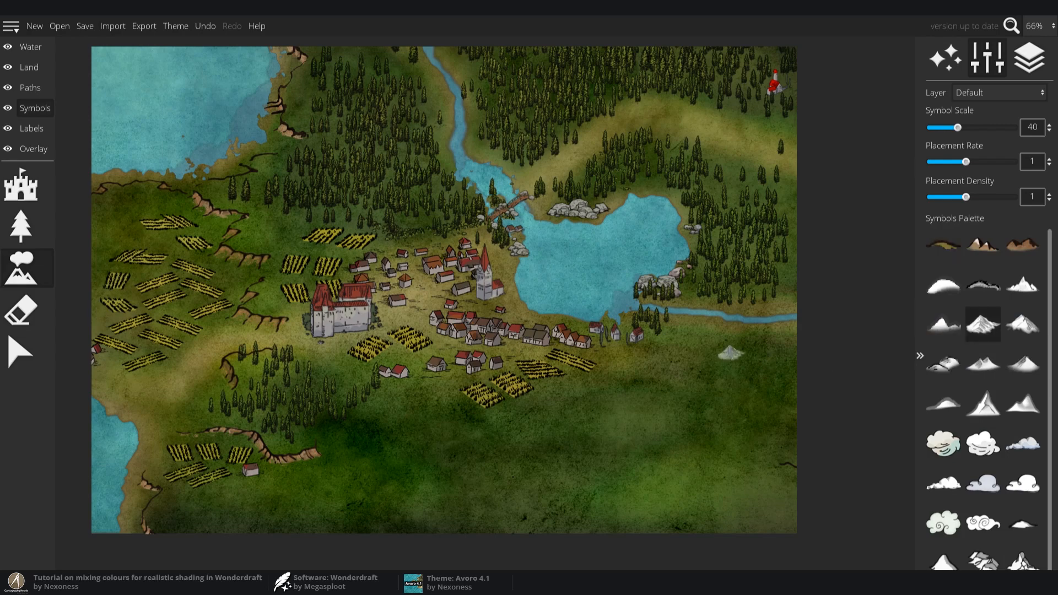
scroll(750, 338, "up", 5)
mouse_move(777, 330)
left_mouse_down()
mouse_move(690, 339)
mouse_move(623, 390)
mouse_move(549, 412)
left_mouse_up()
left_click(548, 412)
scroll(568, 419, "up", 1)
left_click(543, 404)
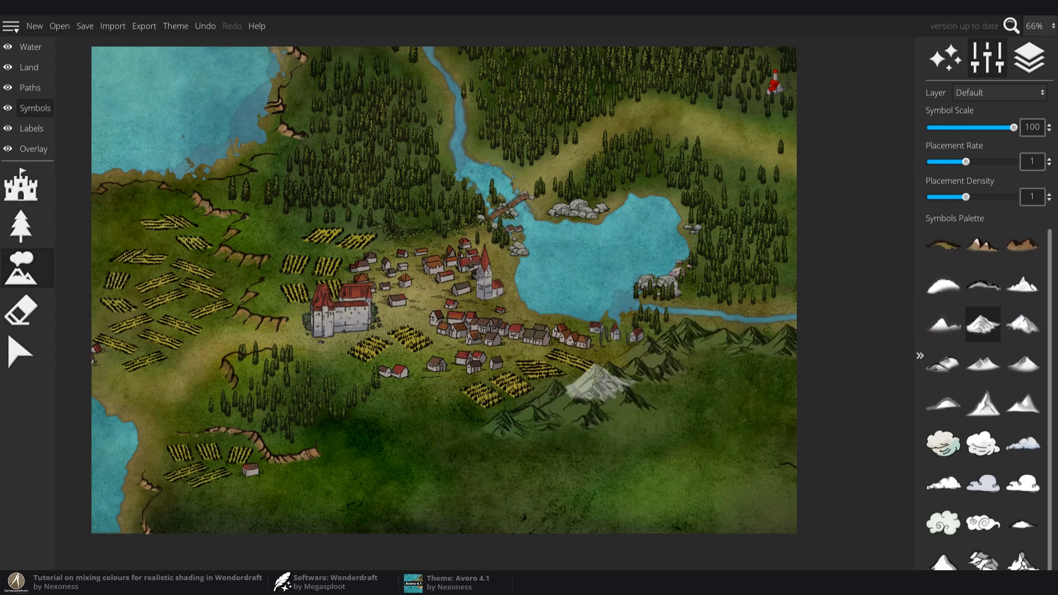
left_click(493, 432)
left_click(433, 424)
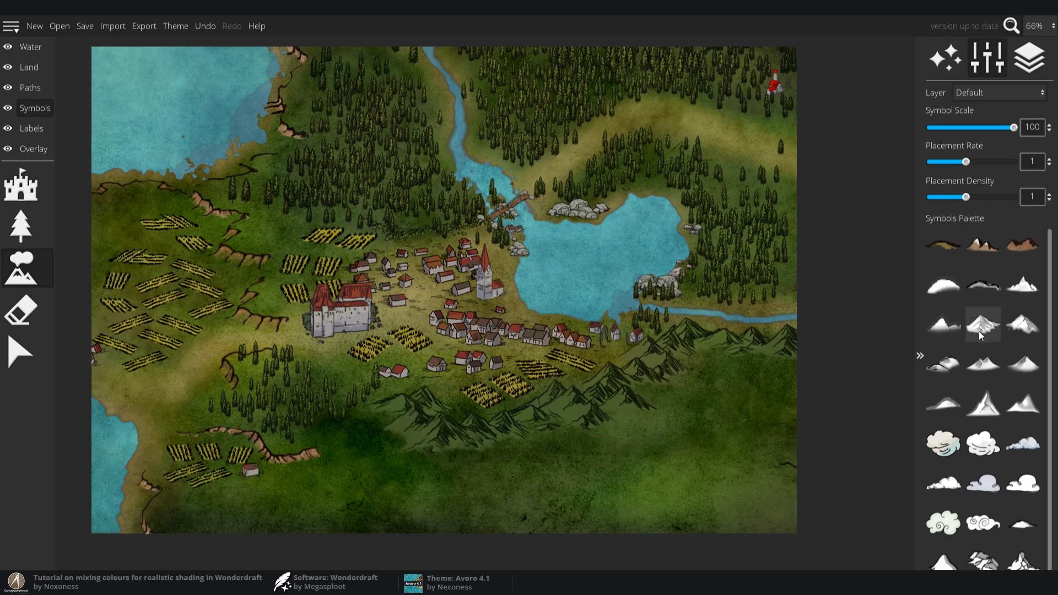
Fill out the southern and western parts of the range with the neighbouring sketched mountain style at symbol scale 100
left_click(1022, 324)
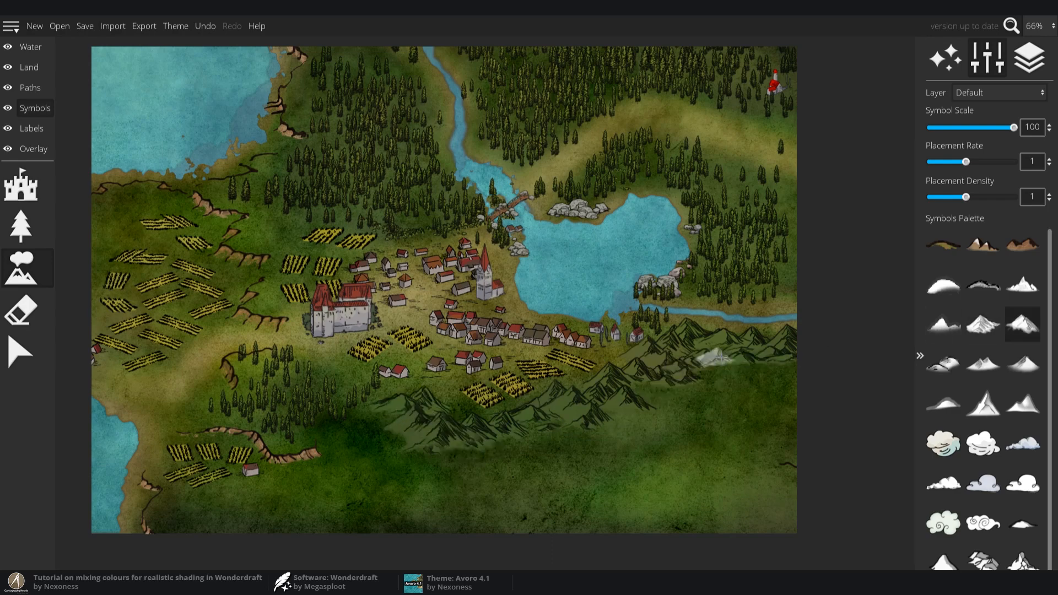
left_click(493, 445)
left_click(464, 457)
left_click(434, 460)
left_click(395, 449)
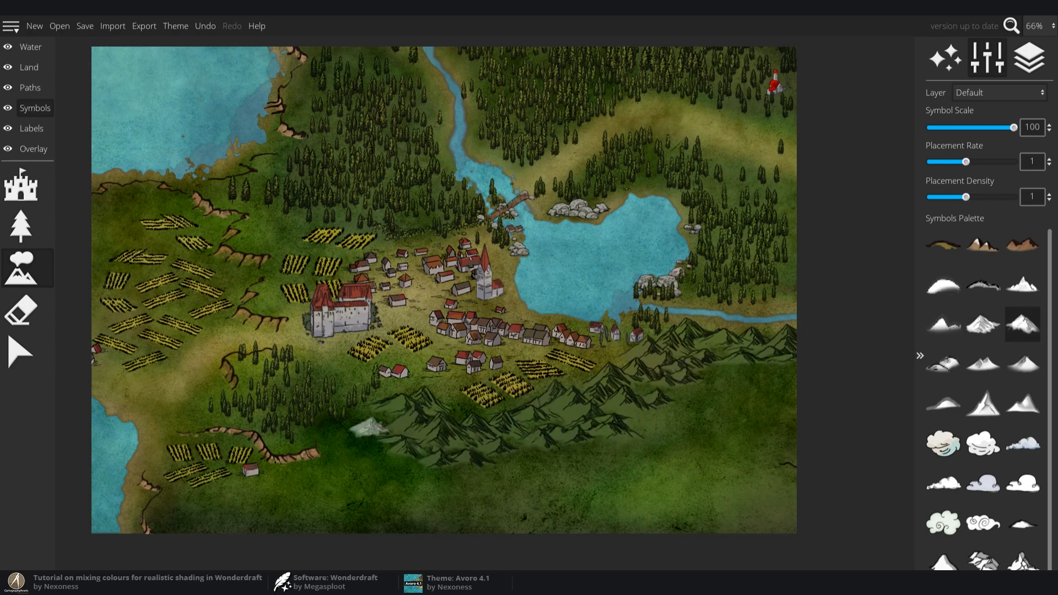
left_click(363, 429)
left_click(436, 416)
left_click(453, 411)
left_click(417, 421)
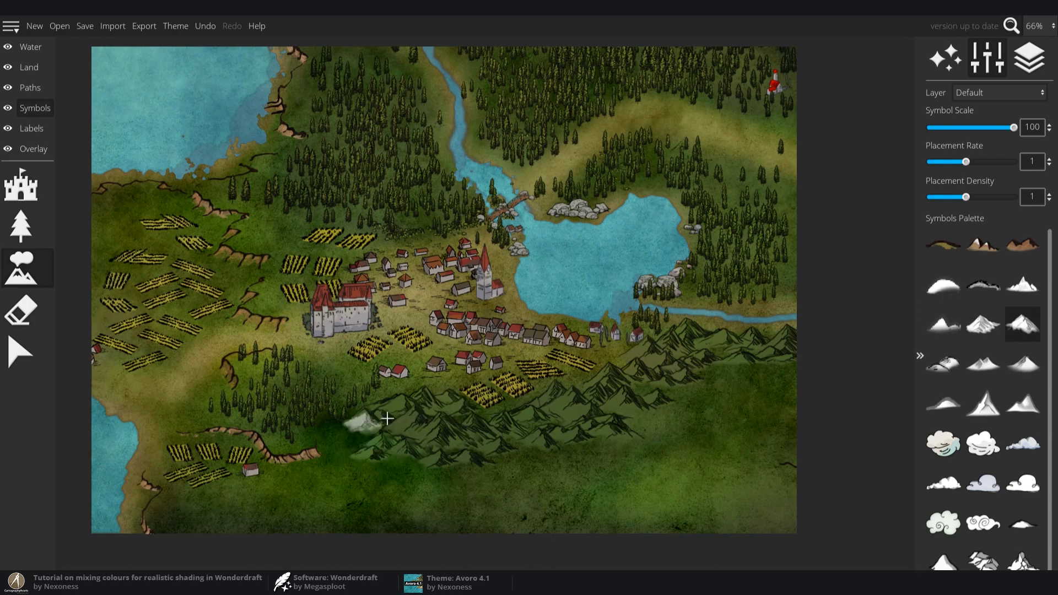
Place large bold-outlined mountains along the northern edge of the range at scale 100, and reduce the symbol scale to 80
left_click(982, 324)
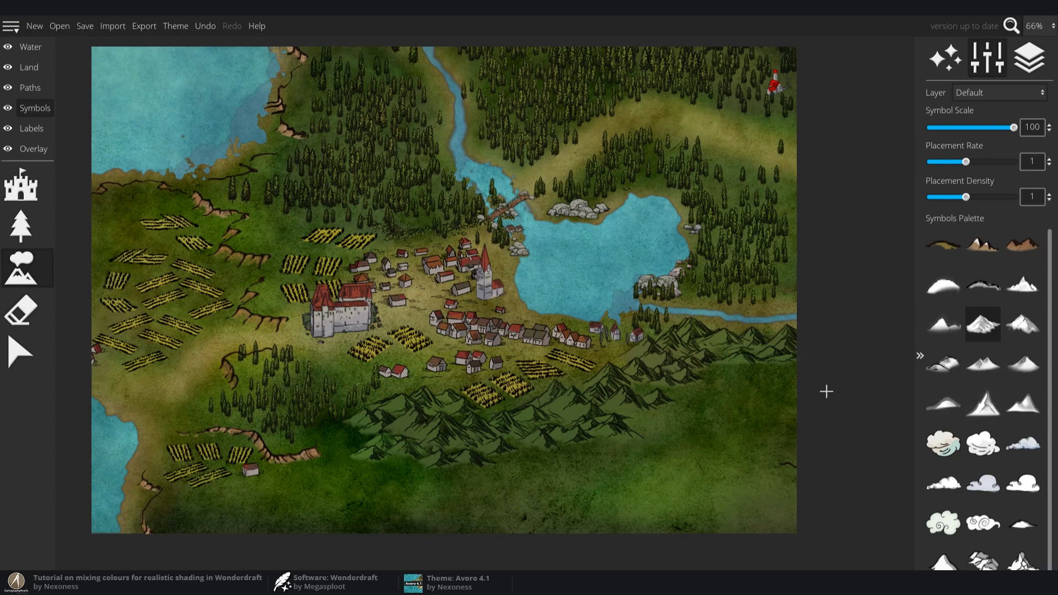
scroll(942, 424, "down", 2)
left_click(1021, 562)
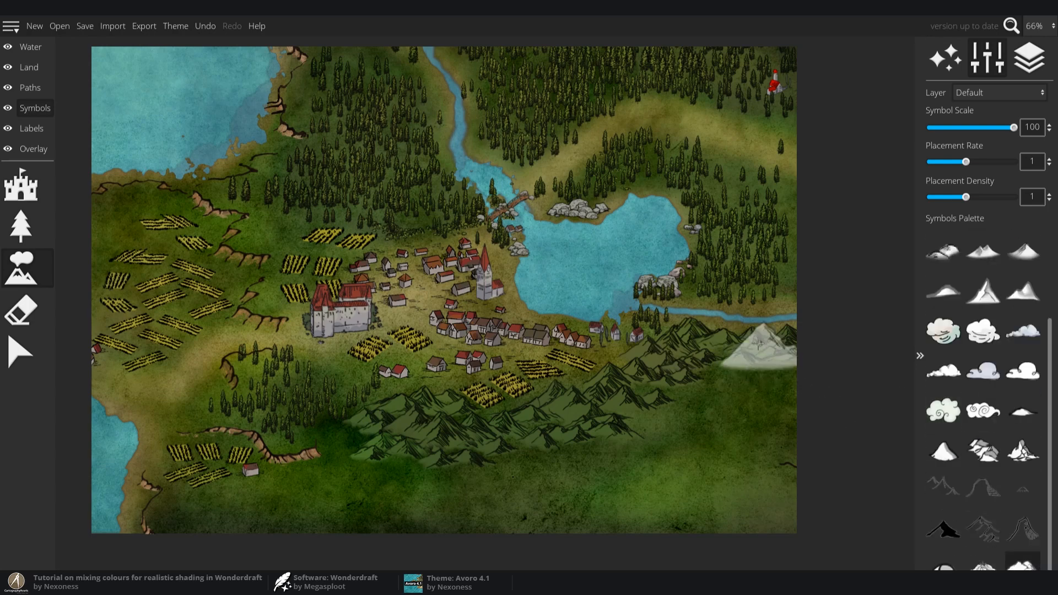
mouse_move(759, 342)
left_mouse_down()
mouse_move(686, 330)
mouse_move(645, 366)
mouse_move(623, 358)
mouse_move(576, 392)
left_mouse_up()
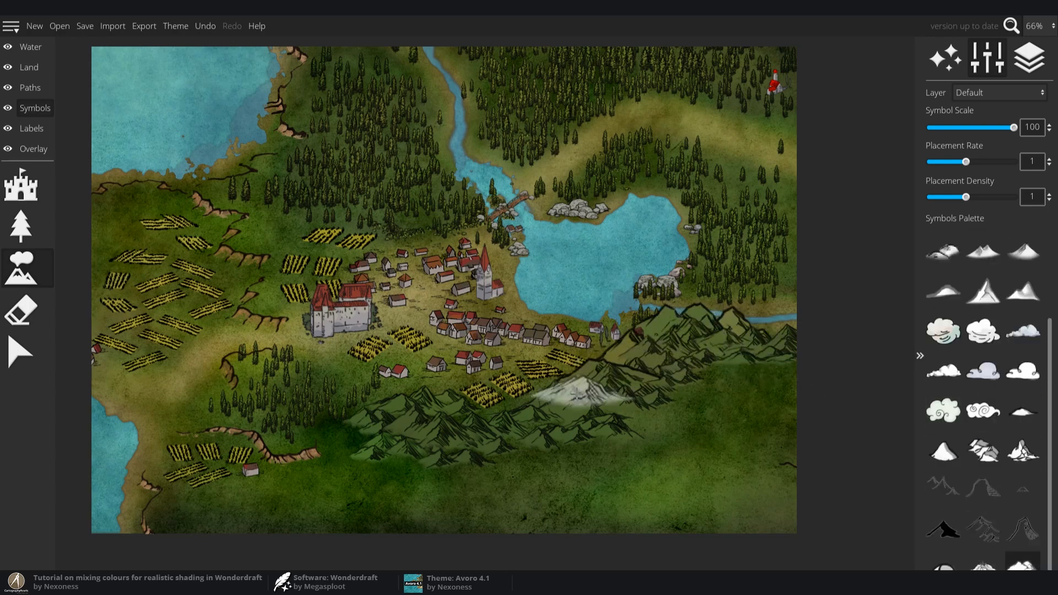
scroll(611, 480, "up", 1)
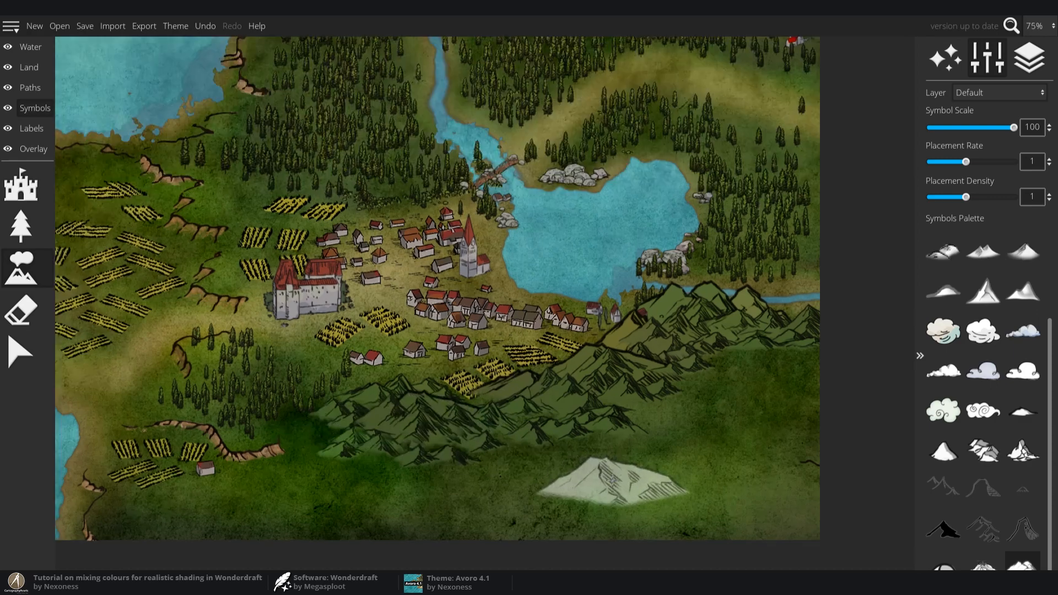
scroll(484, 432, "down", 2)
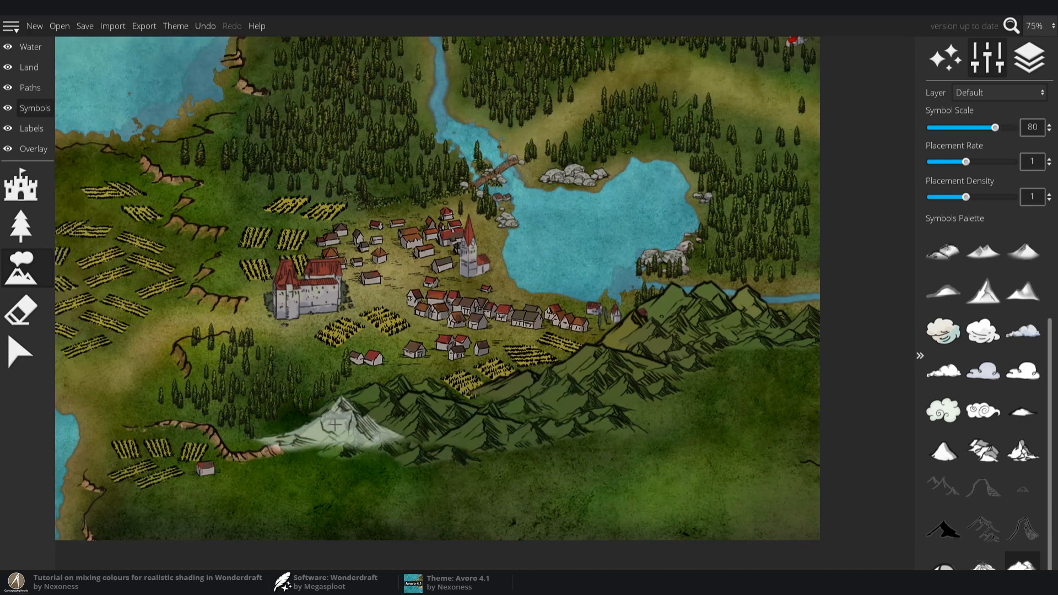
scroll(419, 427, "up", 2)
scroll(423, 427, "down", 3)
scroll(438, 423, "up", 1)
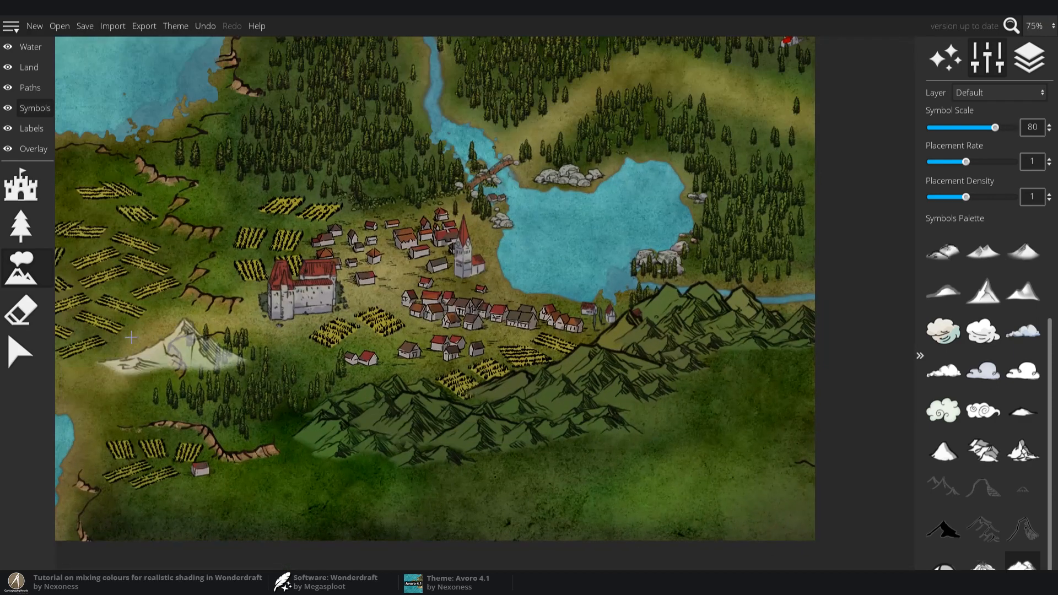
Return to the land colour brush and set its filter to everything except trees
left_click(33, 69)
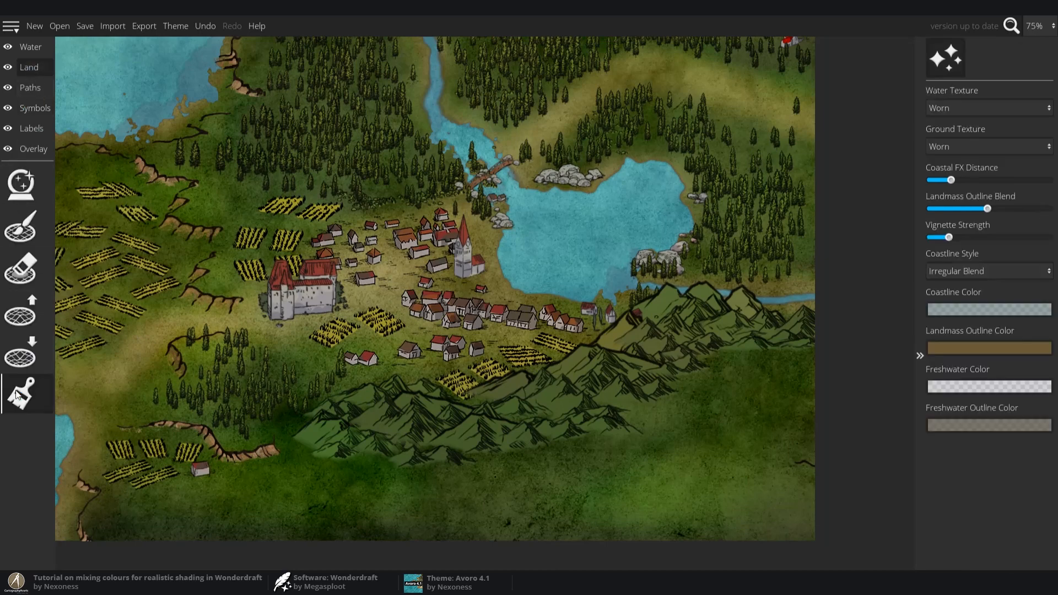
scroll(963, 461, "down", 4)
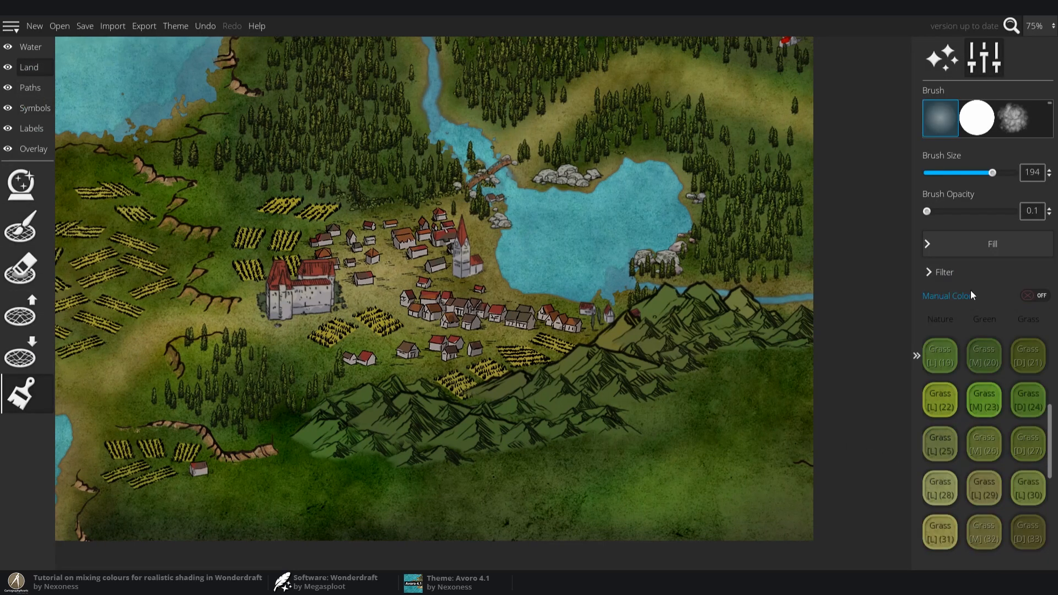
left_click(954, 276)
left_click(944, 274)
left_click(944, 273)
left_click(940, 292)
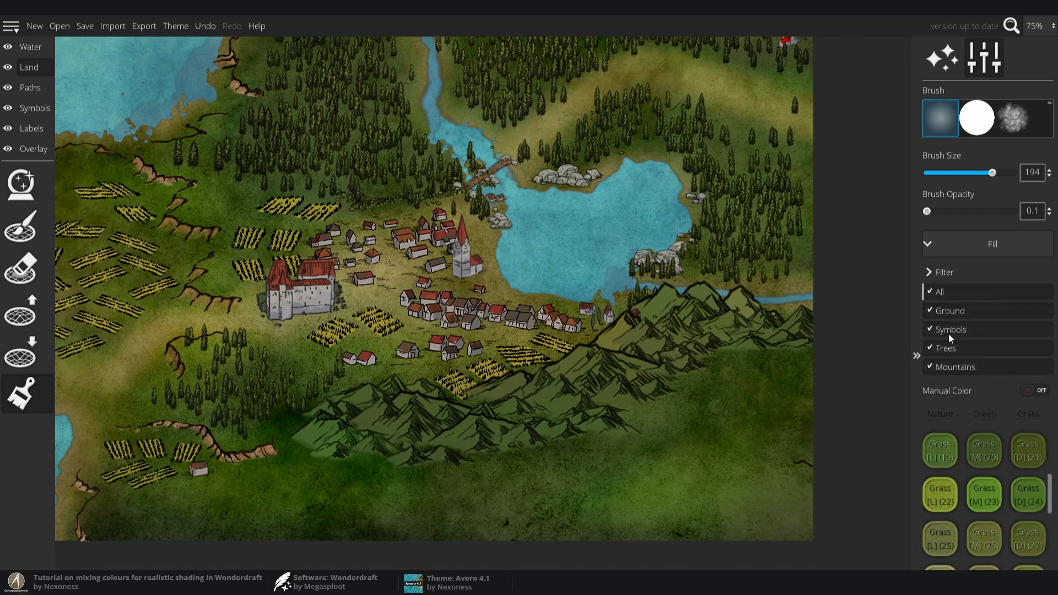
left_click(945, 348)
left_click(935, 272)
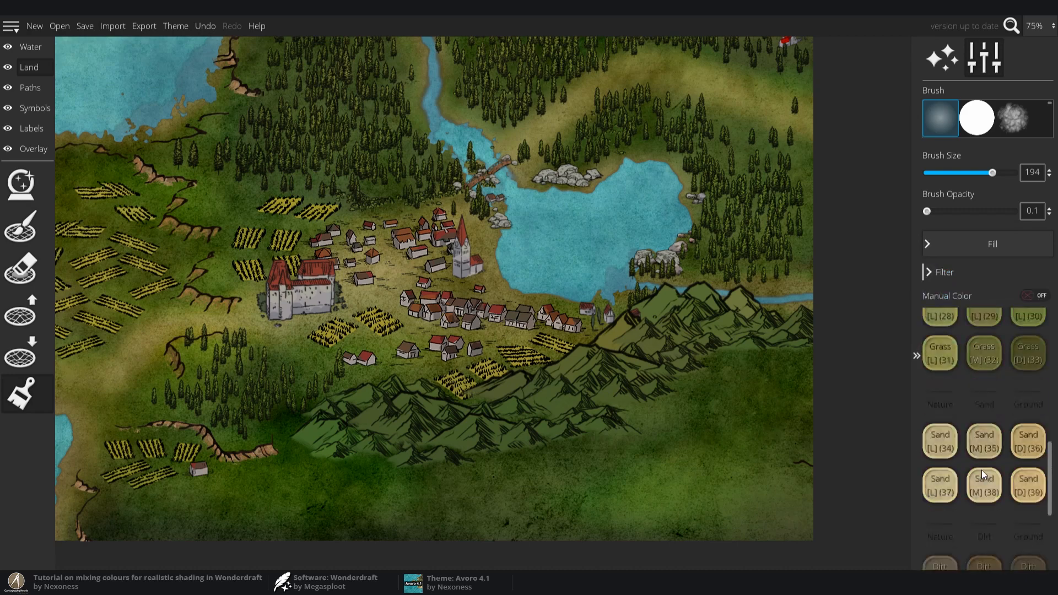
Paint Rocks [L] (52) over the ground and slopes south of the mountains at 0.1 opacity, enlarging the brush to 234
scroll(982, 469, "down", 5)
left_click(945, 435)
scroll(691, 391, "up", 2)
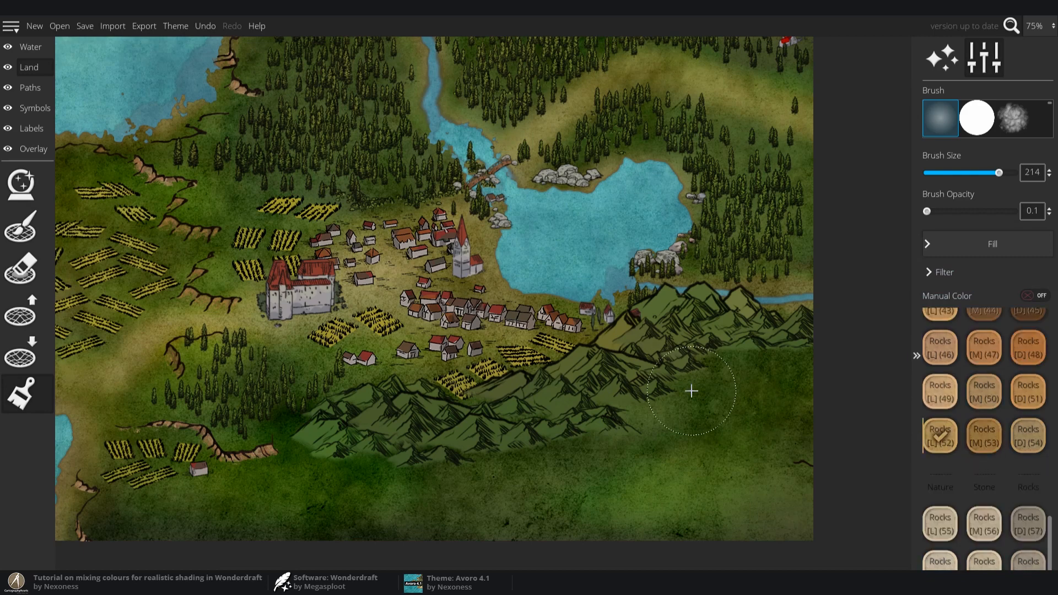
mouse_move(746, 390)
left_mouse_down()
mouse_move(794, 390)
mouse_move(674, 376)
mouse_move(818, 429)
mouse_move(741, 469)
mouse_move(400, 499)
mouse_move(329, 493)
mouse_move(701, 428)
mouse_move(712, 477)
mouse_move(671, 513)
mouse_move(440, 513)
mouse_move(435, 501)
mouse_move(713, 467)
mouse_move(758, 417)
mouse_move(854, 397)
left_mouse_up()
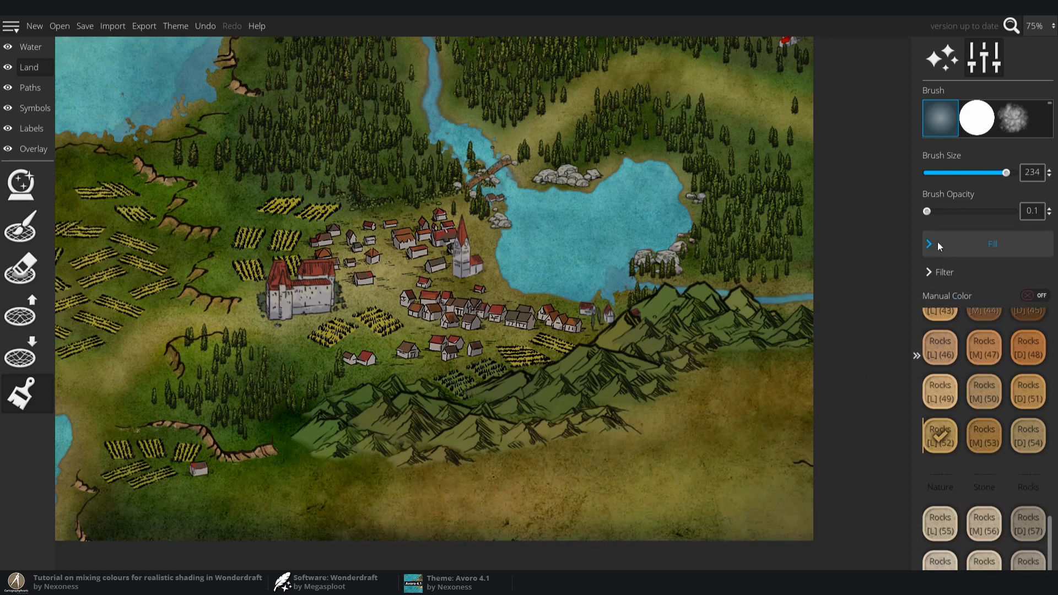
Paint Rocks [M] (47) and Rocks [L] (49) over the ground south of the mountains with a size 256 brush at 0.51 opacity
left_click_drag(927, 211, 939, 211)
left_click(983, 336)
scroll(760, 421, "up", 2)
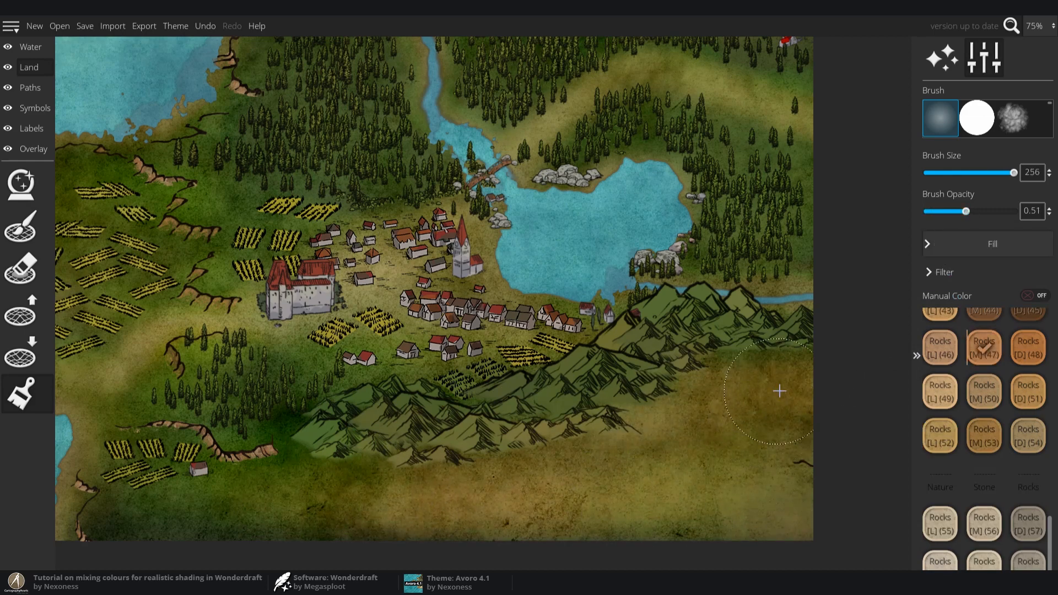
mouse_move(779, 389)
left_mouse_down()
mouse_move(753, 380)
mouse_move(830, 383)
mouse_move(833, 430)
mouse_move(579, 448)
mouse_move(537, 483)
mouse_move(577, 497)
mouse_move(386, 510)
mouse_move(412, 522)
mouse_move(385, 537)
mouse_move(737, 473)
left_mouse_up()
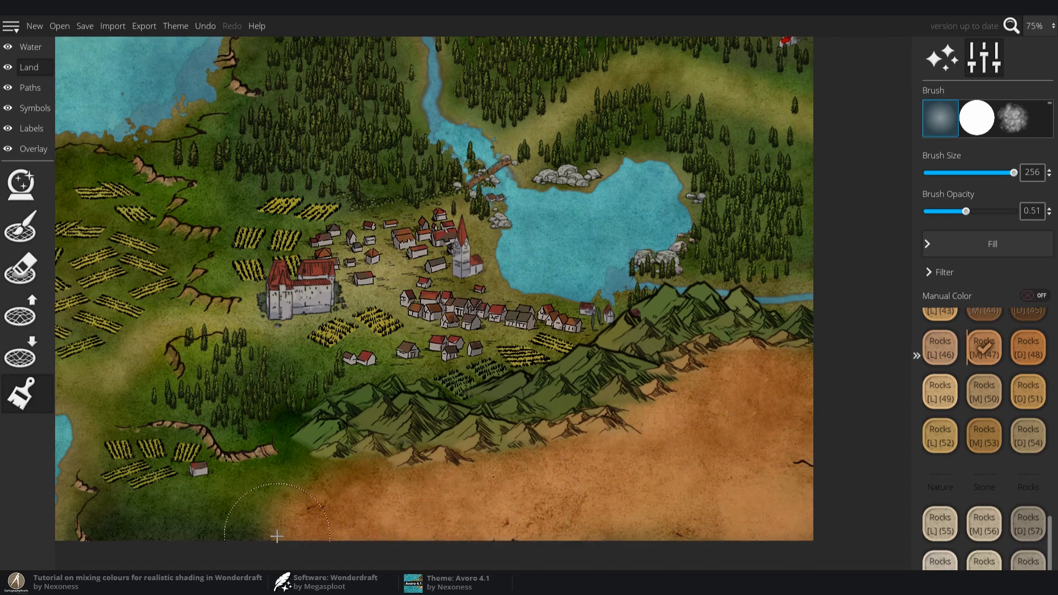
left_click(936, 392)
mouse_move(782, 399)
left_mouse_down()
mouse_move(685, 376)
mouse_move(592, 408)
mouse_move(618, 450)
mouse_move(676, 458)
mouse_move(688, 523)
mouse_move(542, 550)
mouse_move(336, 517)
left_mouse_up()
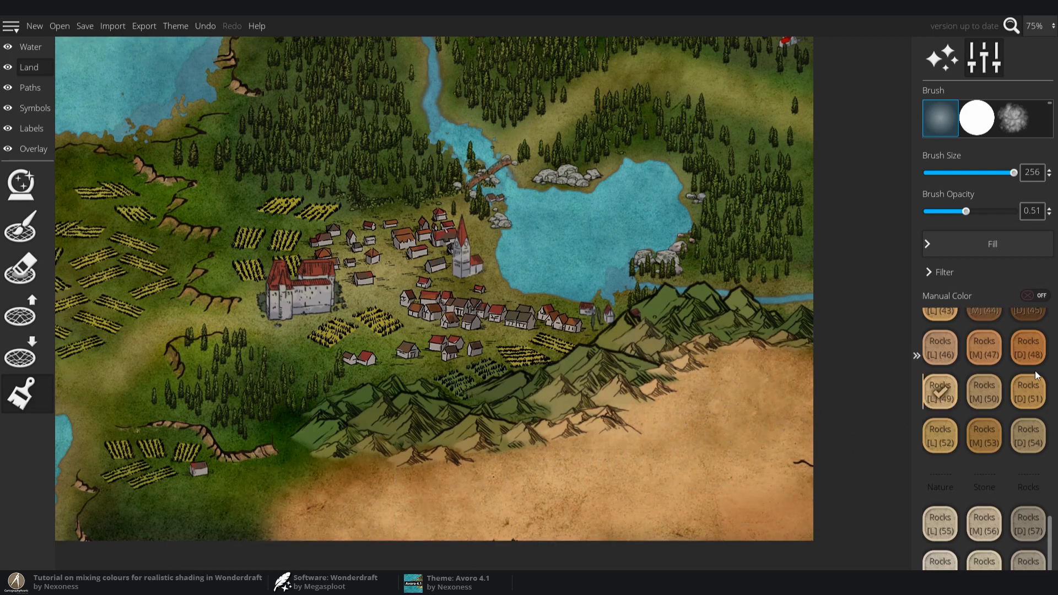
Lower the brush opacity to 0.1 and layer darker canyon tones, including Rocks [D] (48), over the southern ground
scroll(937, 394, "up", 1)
mouse_move(702, 399)
left_mouse_down()
mouse_move(683, 418)
mouse_move(402, 520)
mouse_move(347, 504)
left_mouse_up()
left_click(984, 348)
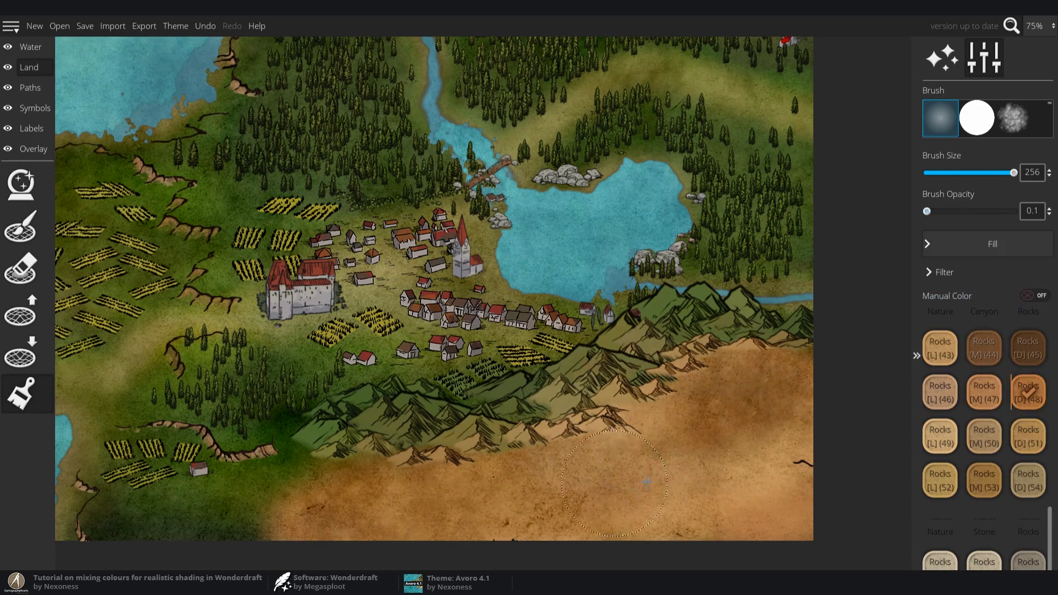
mouse_move(726, 385)
left_mouse_down()
mouse_move(815, 389)
mouse_move(761, 533)
left_mouse_up()
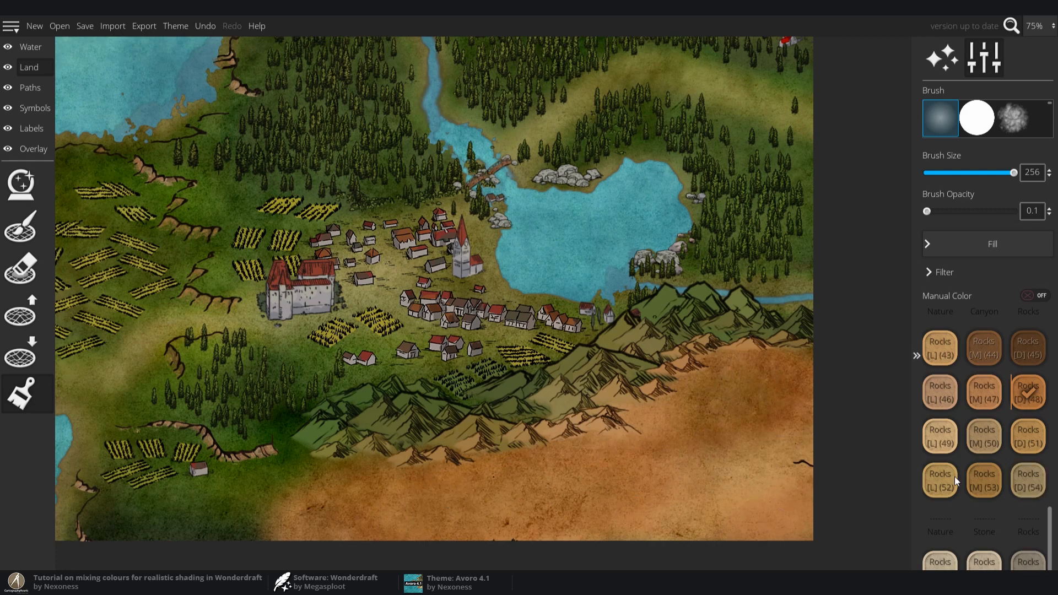
mouse_move(629, 478)
left_mouse_down()
mouse_move(650, 428)
mouse_move(500, 417)
mouse_move(685, 389)
left_mouse_up()
Brush Sand [L] (34) over the mountain range and the ground along its southern foot at 0.1 opacity
scroll(952, 418, "up", 3)
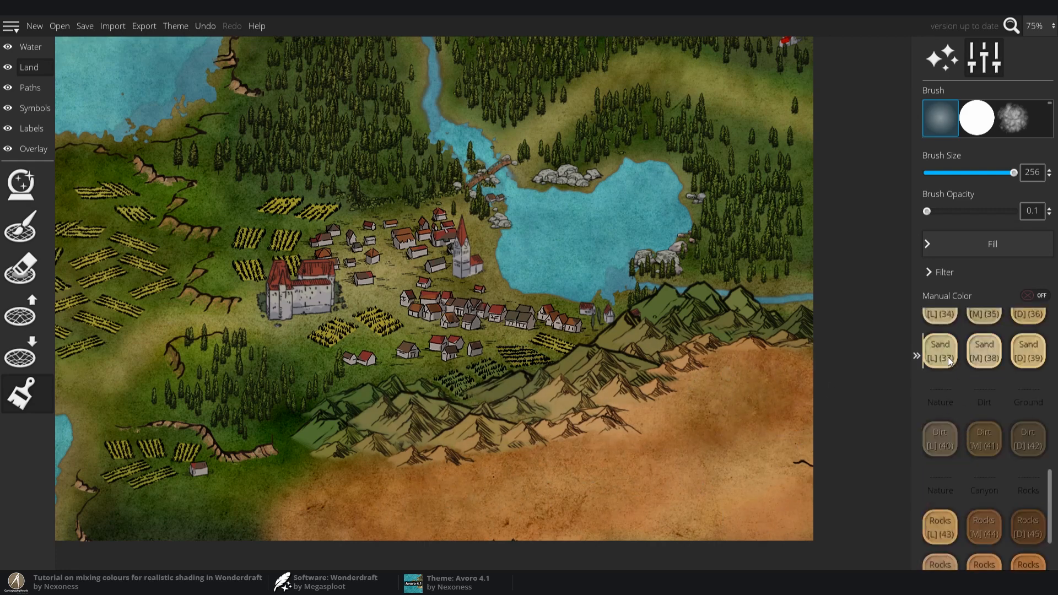
scroll(947, 357, "up", 2)
left_click(940, 395)
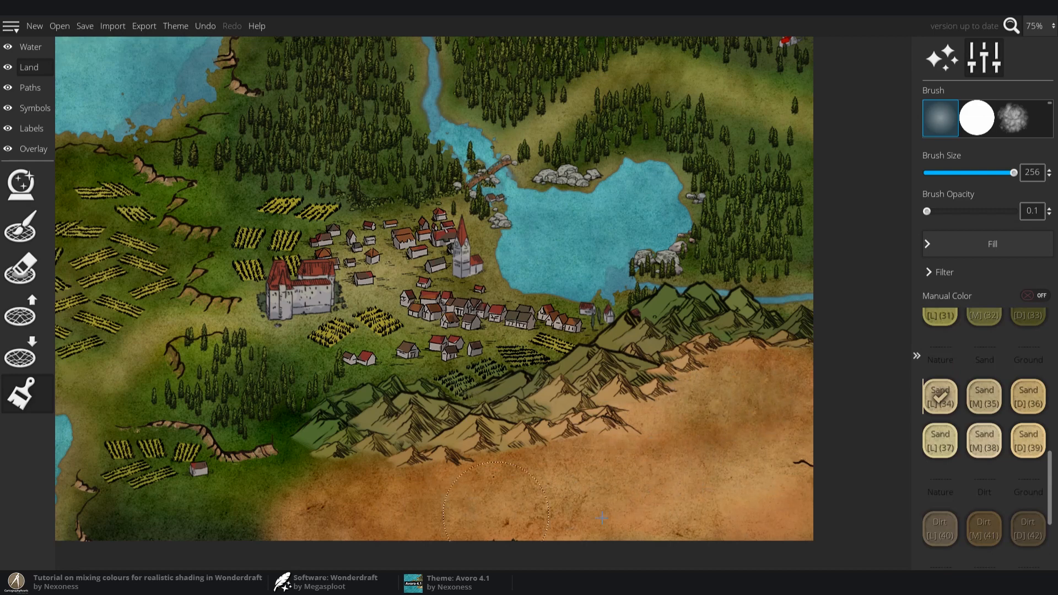
mouse_move(799, 374)
left_mouse_down()
mouse_move(689, 325)
mouse_move(528, 380)
mouse_move(620, 402)
mouse_move(358, 408)
mouse_move(341, 421)
mouse_move(537, 378)
left_mouse_up()
left_click_drag(675, 354, 612, 346)
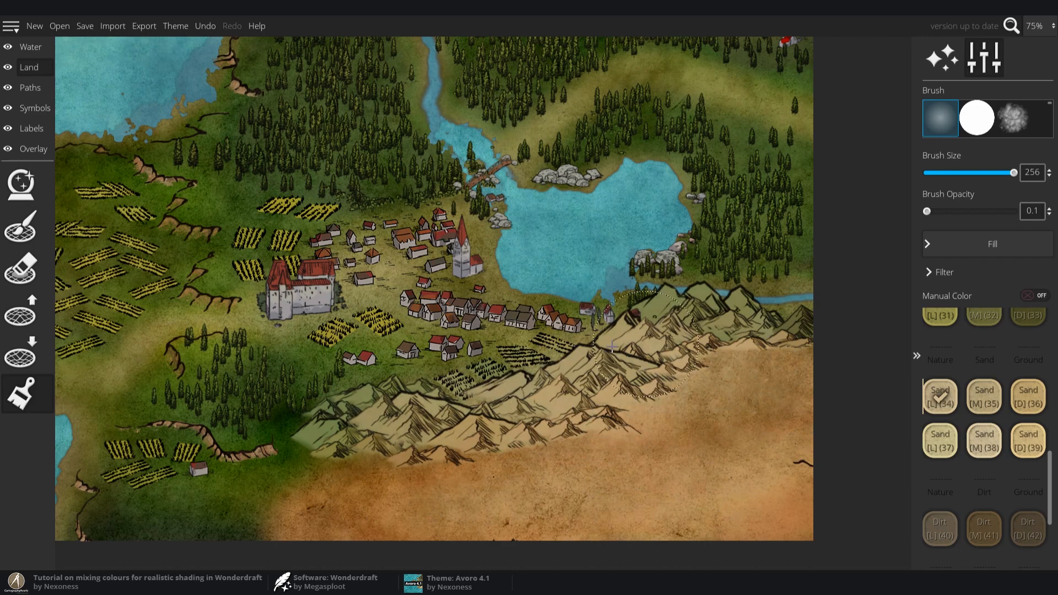
mouse_move(451, 393)
left_mouse_down()
mouse_move(314, 429)
mouse_move(276, 495)
mouse_move(243, 518)
mouse_move(259, 523)
left_mouse_up()
Layer Rocks [M] (47), Grass [L] (22) and Sand [M] (38) over the mountains and their southern foot
scroll(966, 463, "down", 4)
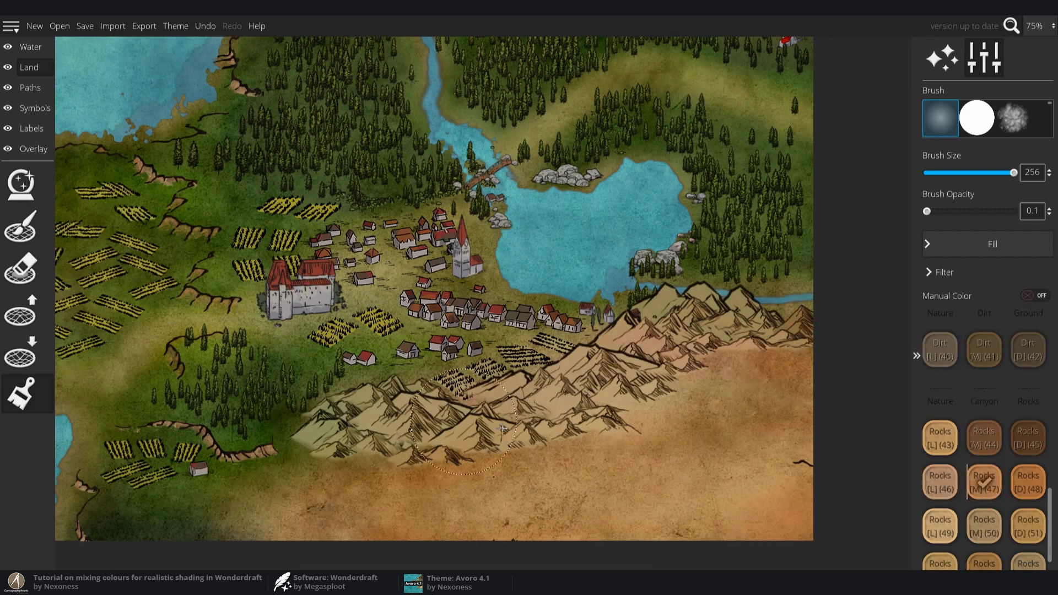
scroll(1009, 504, "up", 5)
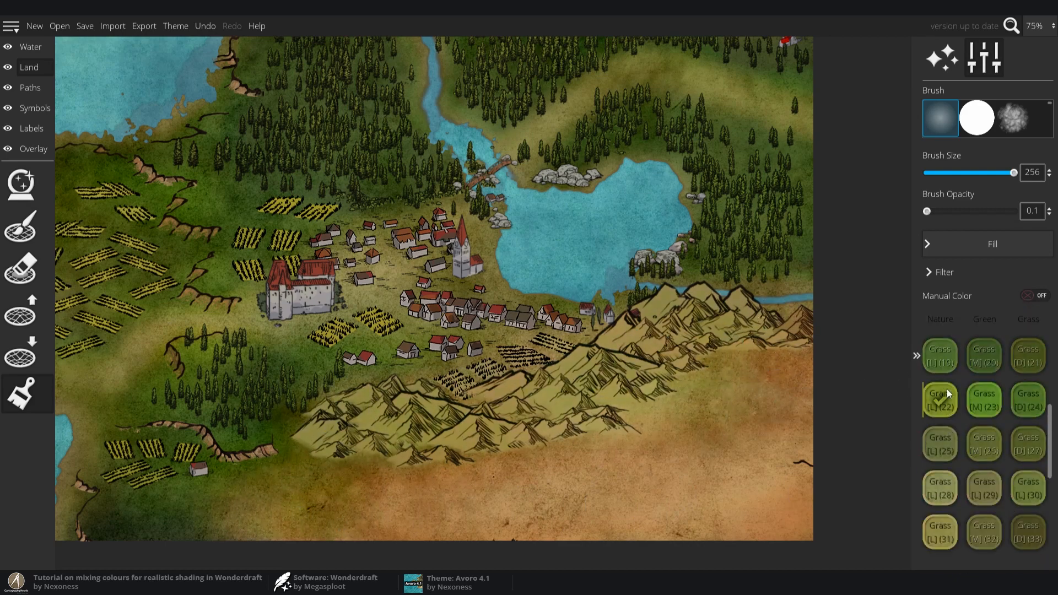
scroll(1014, 430, "down", 4)
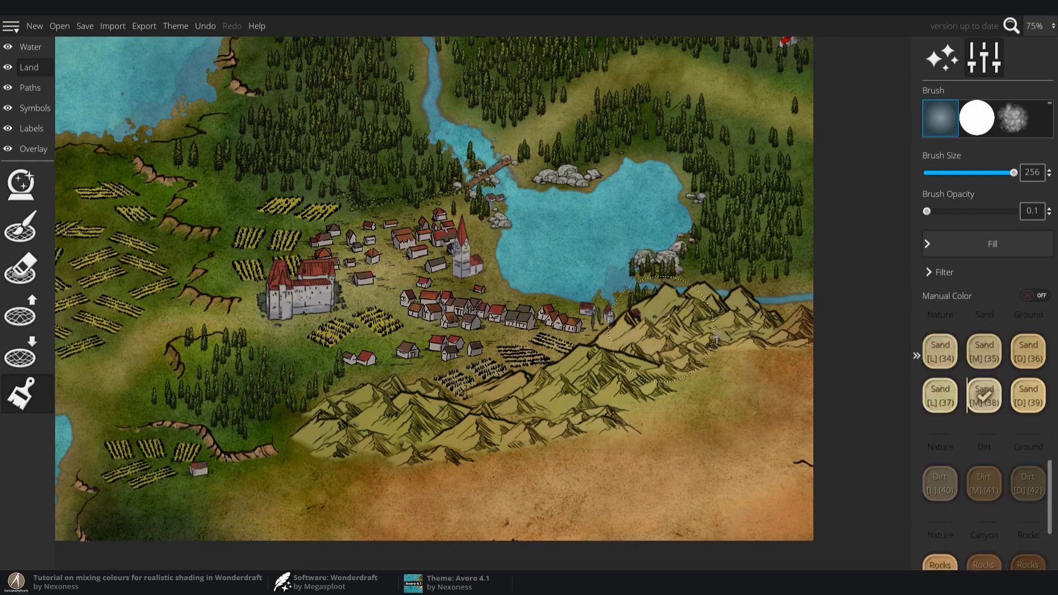
mouse_move(380, 487)
left_mouse_down()
mouse_move(331, 490)
mouse_move(386, 457)
mouse_move(708, 355)
left_mouse_up()
Restrict the colour filter to mountains only and paint the range with Rocks [L] (46) at 0.21 opacity
scroll(973, 445, "down", 2)
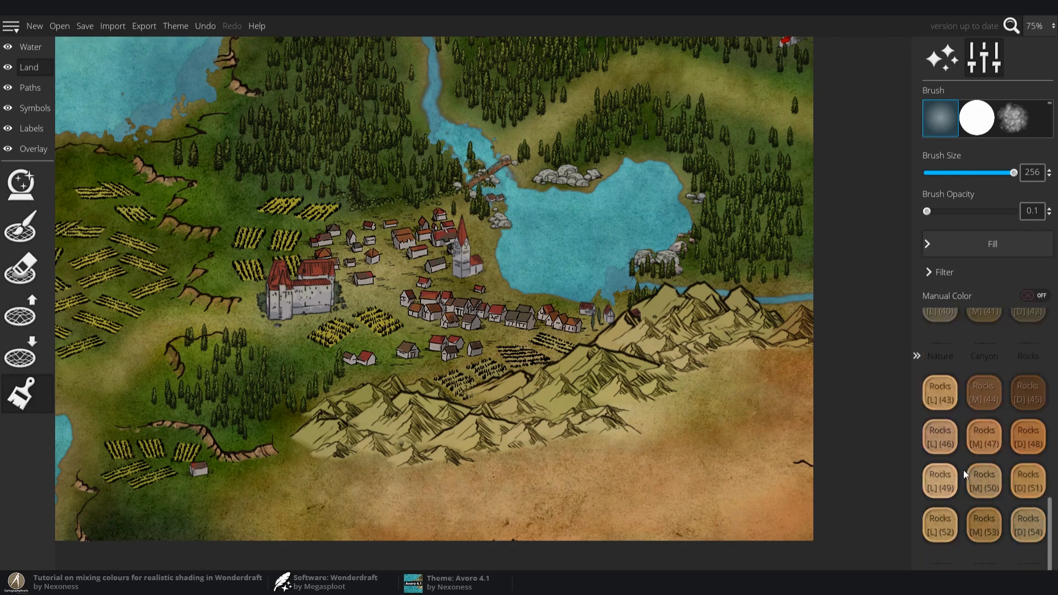
left_click(936, 211)
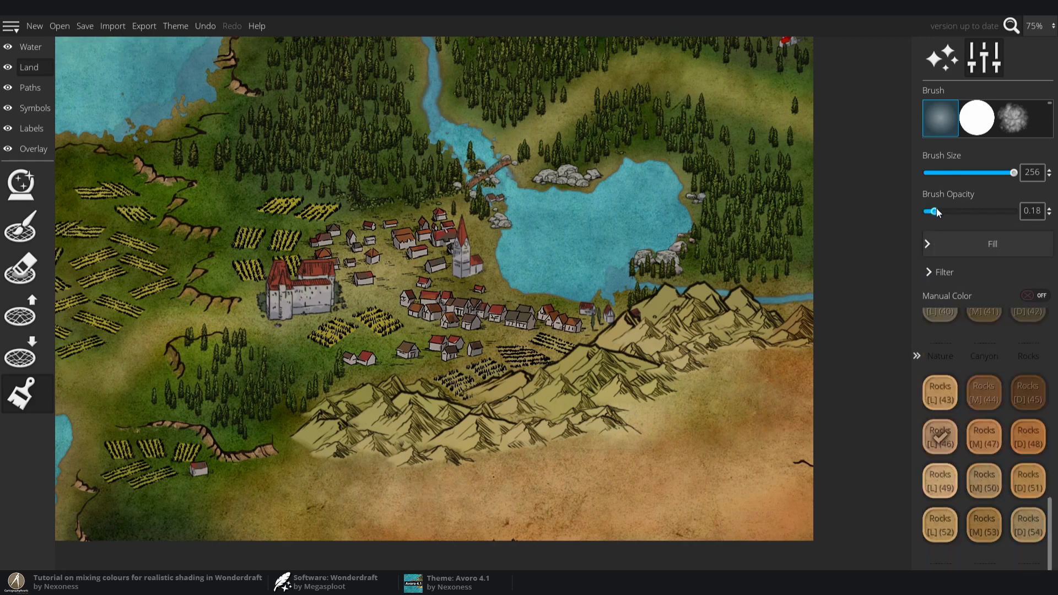
left_click(930, 277)
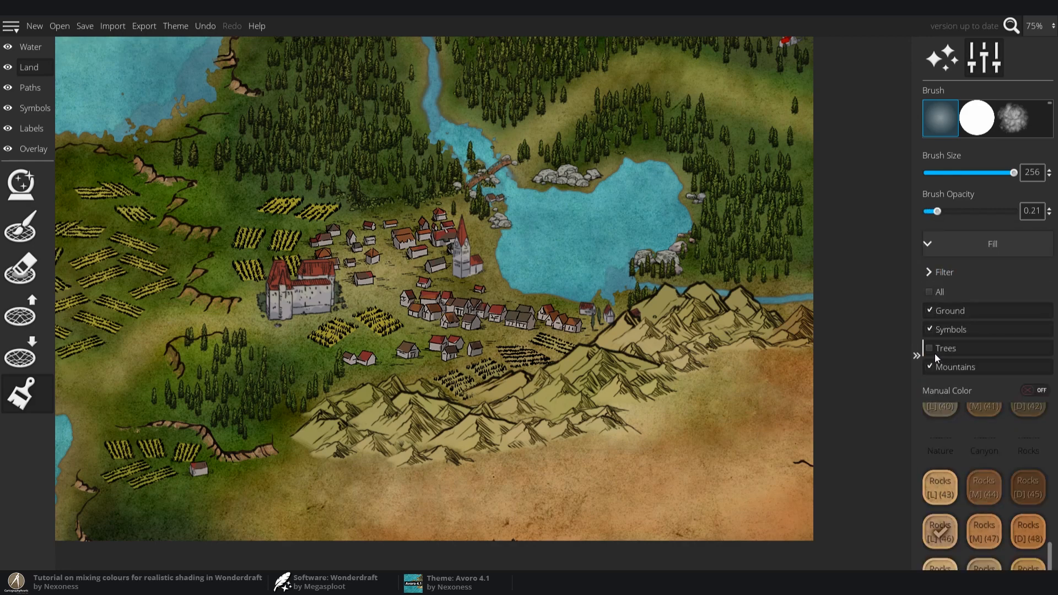
left_click(933, 331)
left_click(927, 313)
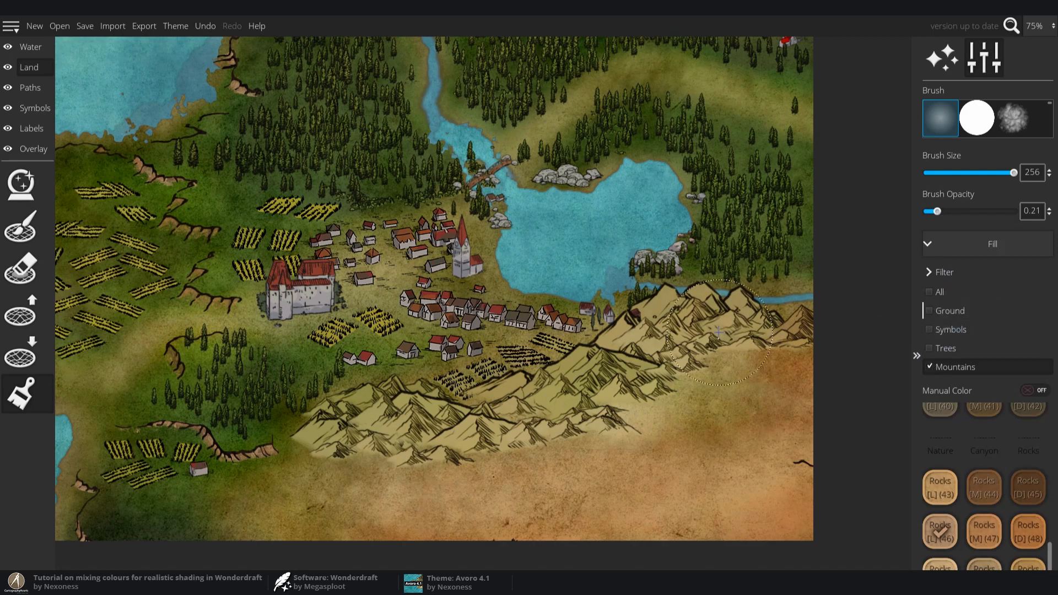
mouse_move(719, 332)
left_mouse_down()
mouse_move(760, 332)
mouse_move(472, 404)
mouse_move(337, 454)
mouse_move(592, 391)
left_mouse_up()
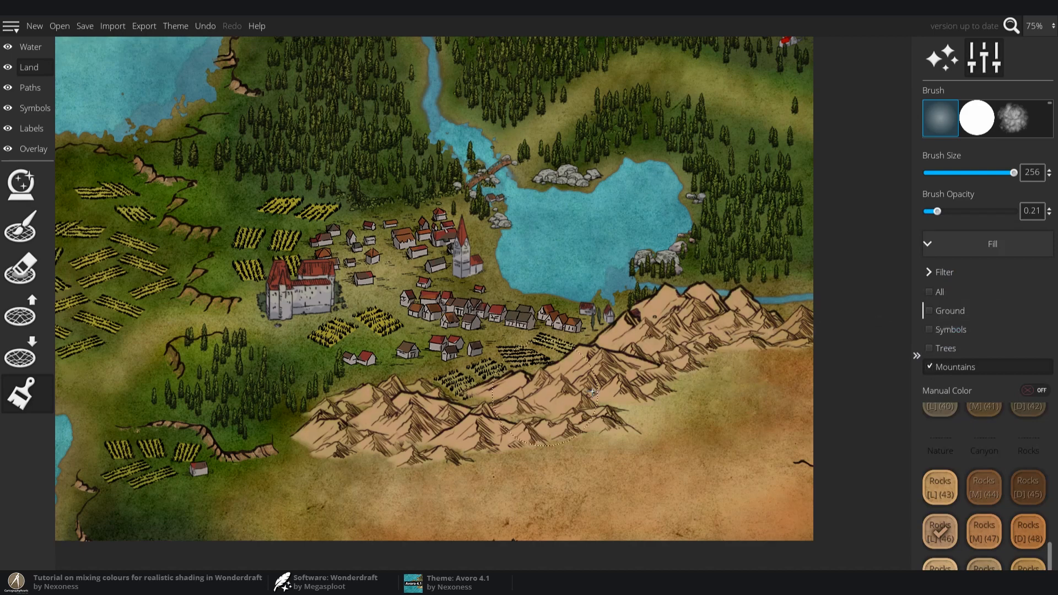
Deepen the mountains with reddish-brown canyon colours, including Rocks [D] (48), at 0.21 opacity
left_click(984, 486)
mouse_move(739, 322)
left_mouse_down()
mouse_move(672, 329)
mouse_move(394, 407)
left_mouse_up()
left_click(1027, 531)
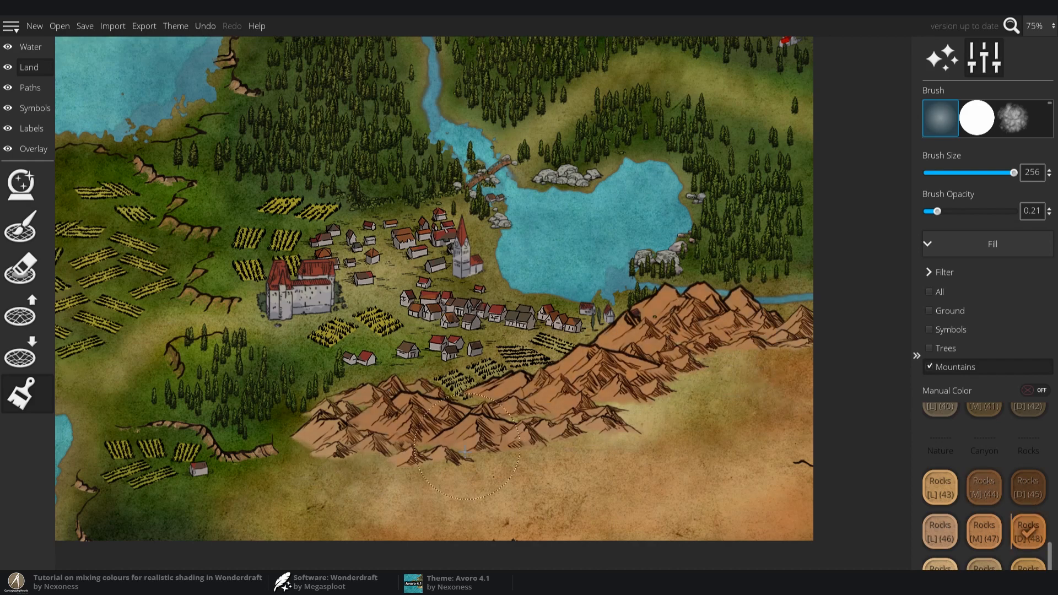
Tint the whole mountain range with Grass [L] (31) at 0.1 opacity
scroll(940, 485, "up", 5)
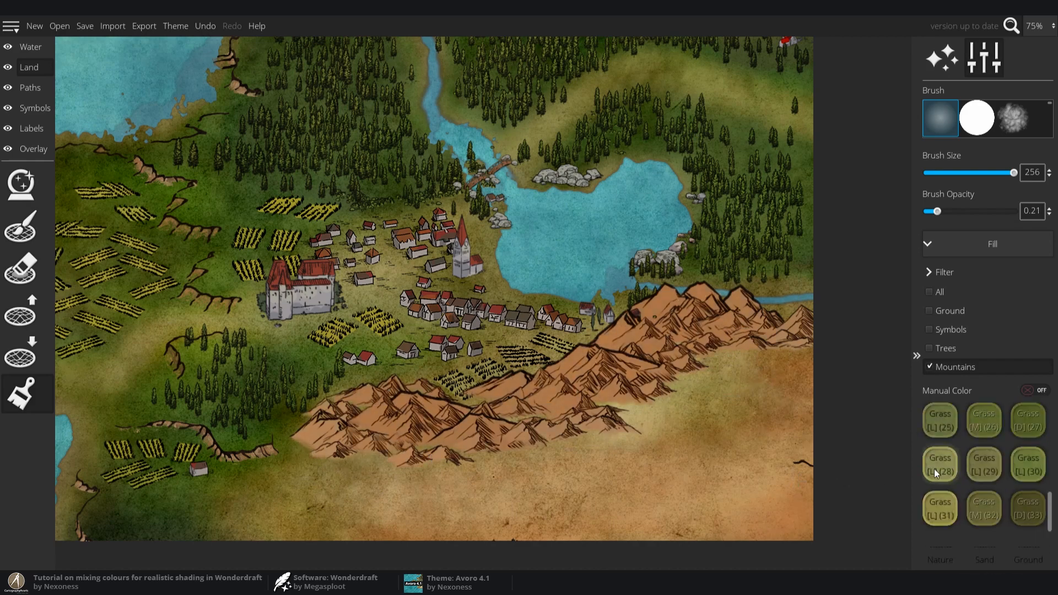
left_click(939, 508)
left_click_drag(936, 211, 927, 211)
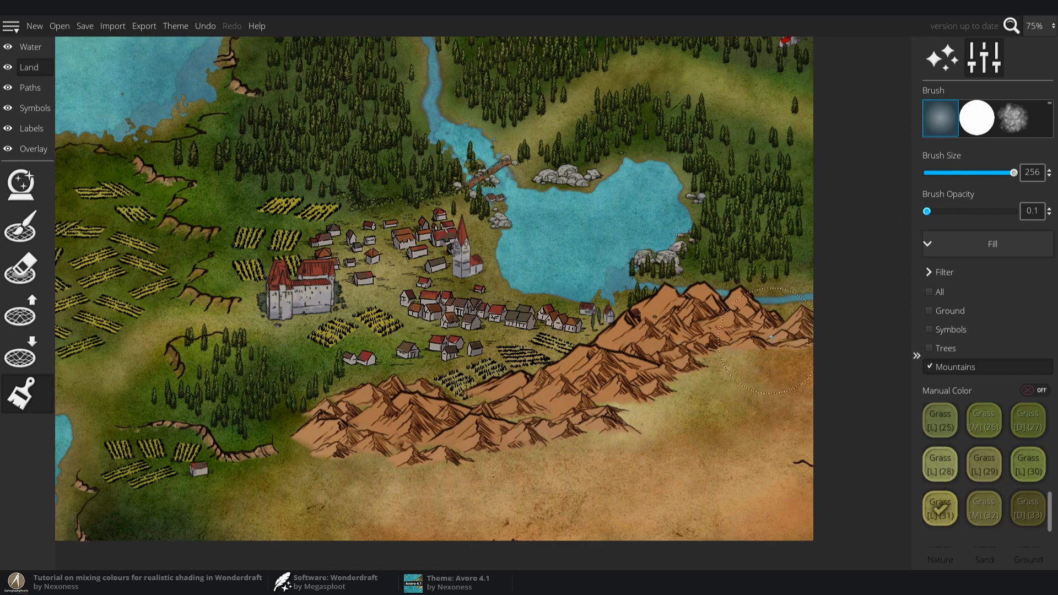
mouse_move(770, 336)
left_mouse_down()
mouse_move(746, 328)
mouse_move(561, 344)
mouse_move(604, 381)
mouse_move(605, 420)
mouse_move(451, 444)
mouse_move(321, 419)
left_mouse_up()
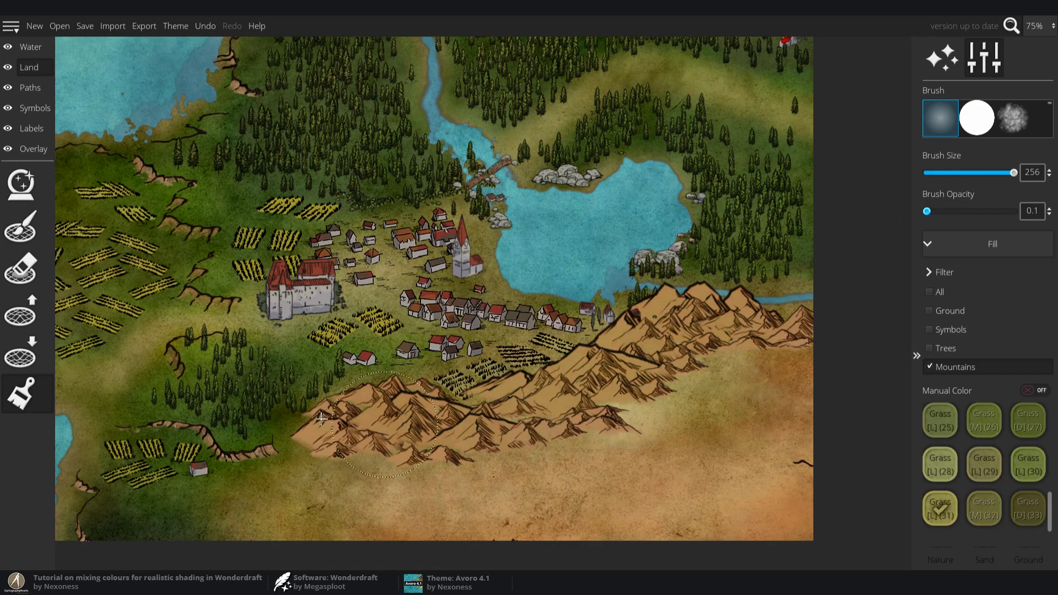
Lighten the mountains with the stone colour Rocks [L] (55), then shade them with Rocks [D] (60)
scroll(1017, 474, "down", 5)
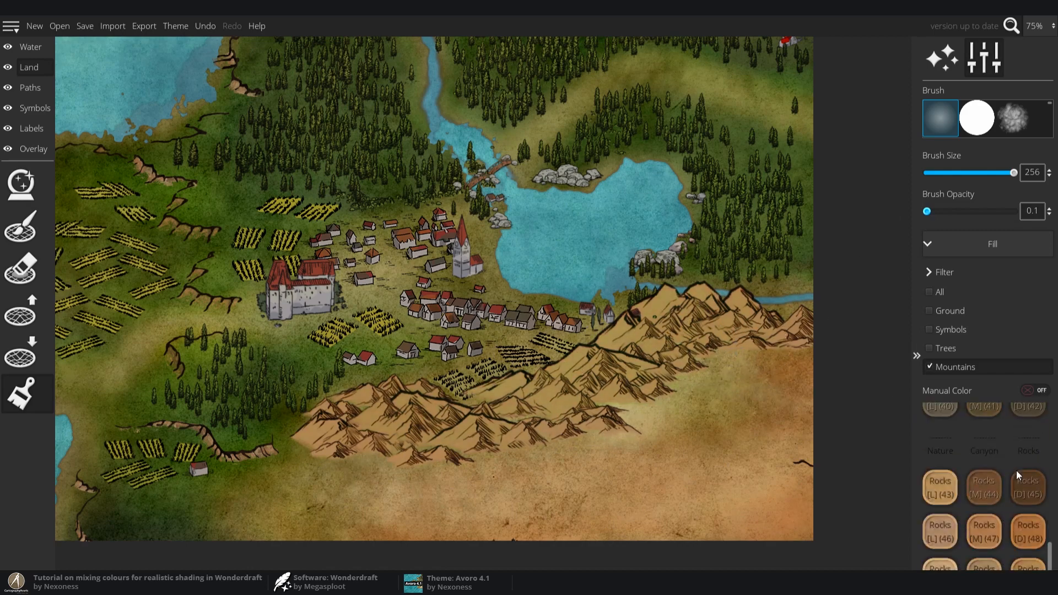
scroll(1016, 473, "down", 4)
left_click(940, 477)
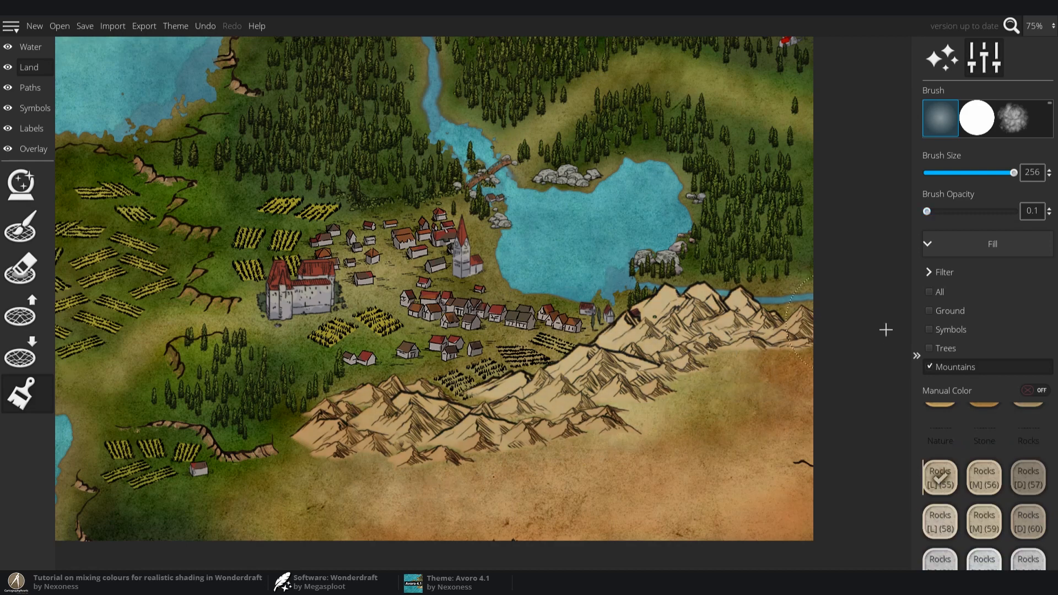
left_click(1028, 521)
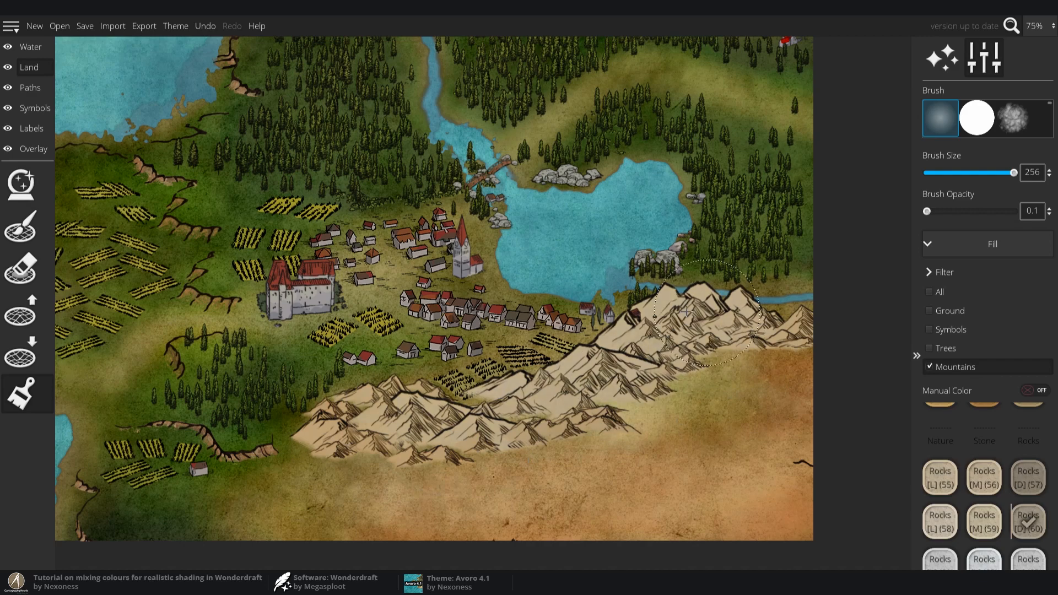
Blend Grass [L] (28) and Rocks [L] (43) over the mountains at 0.1 opacity
scroll(1033, 482, "up", 3)
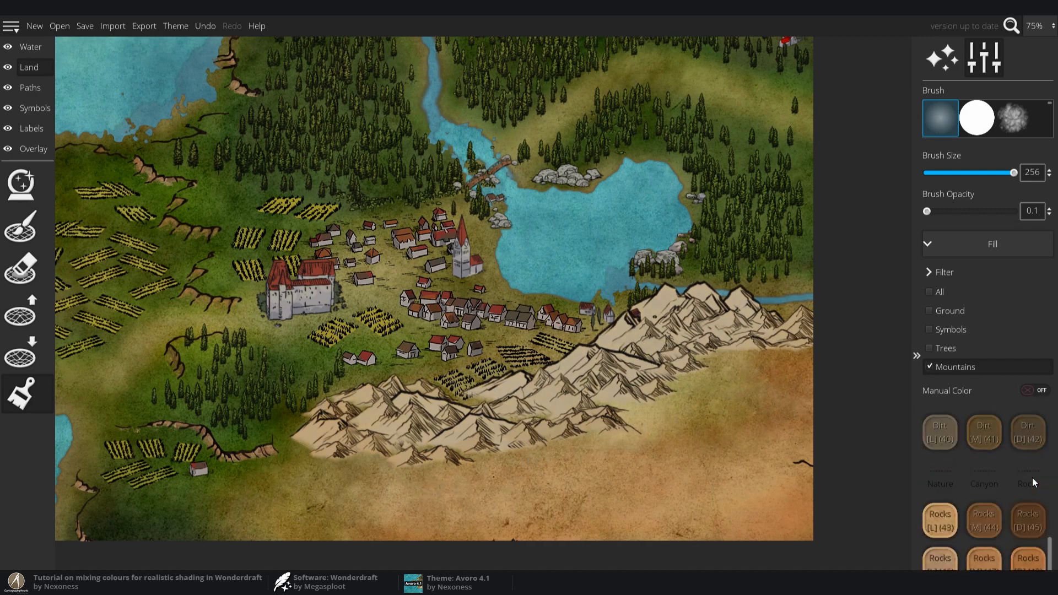
scroll(1033, 483, "up", 5)
left_click(939, 464)
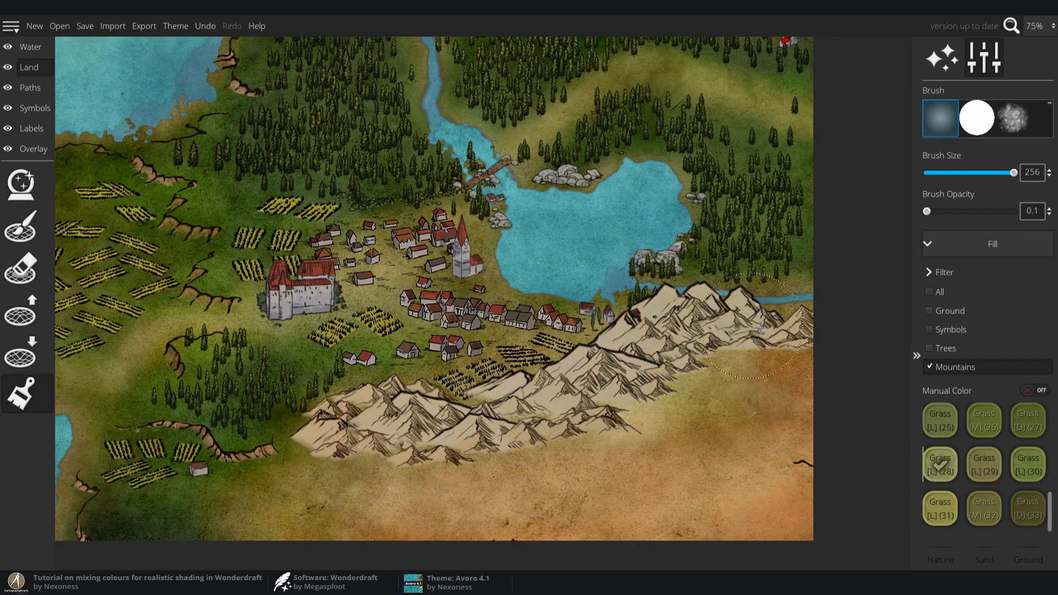
scroll(977, 514, "down", 5)
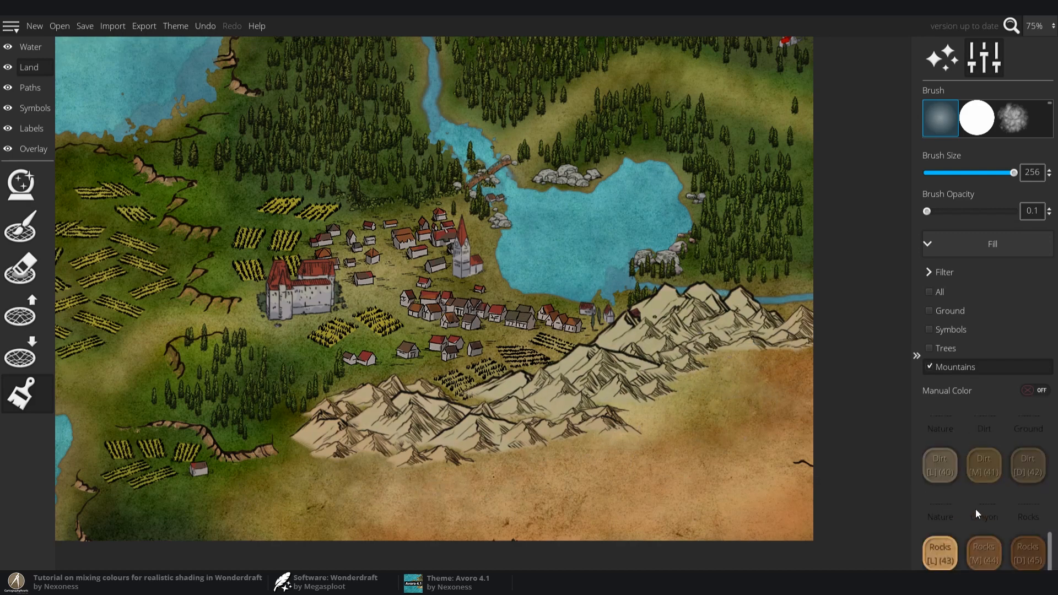
scroll(977, 514, "down", 2)
left_click(940, 455)
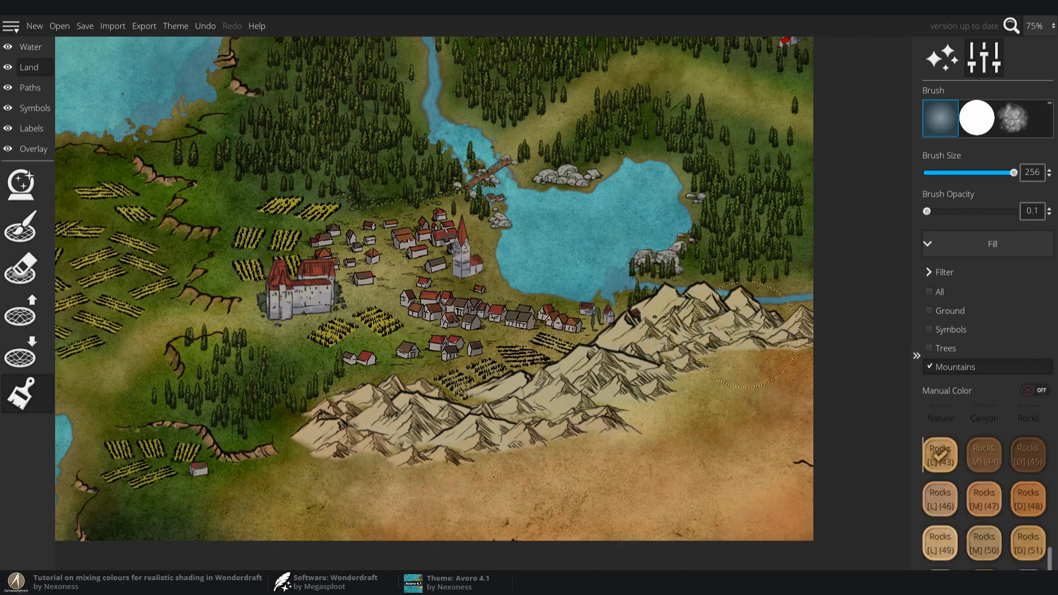
scroll(878, 323, "down", 3)
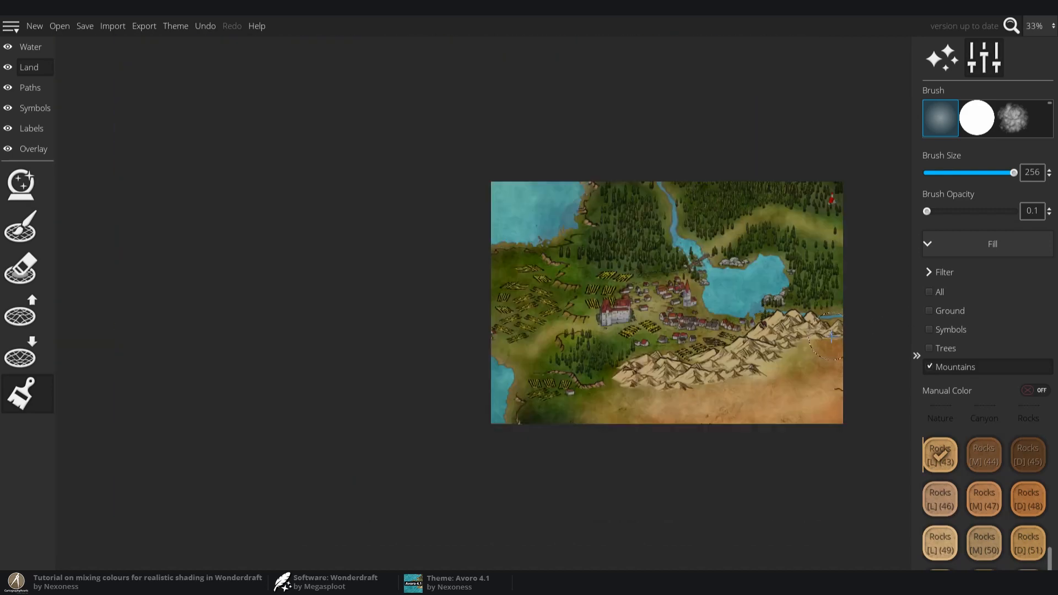
scroll(829, 336, "up", 3)
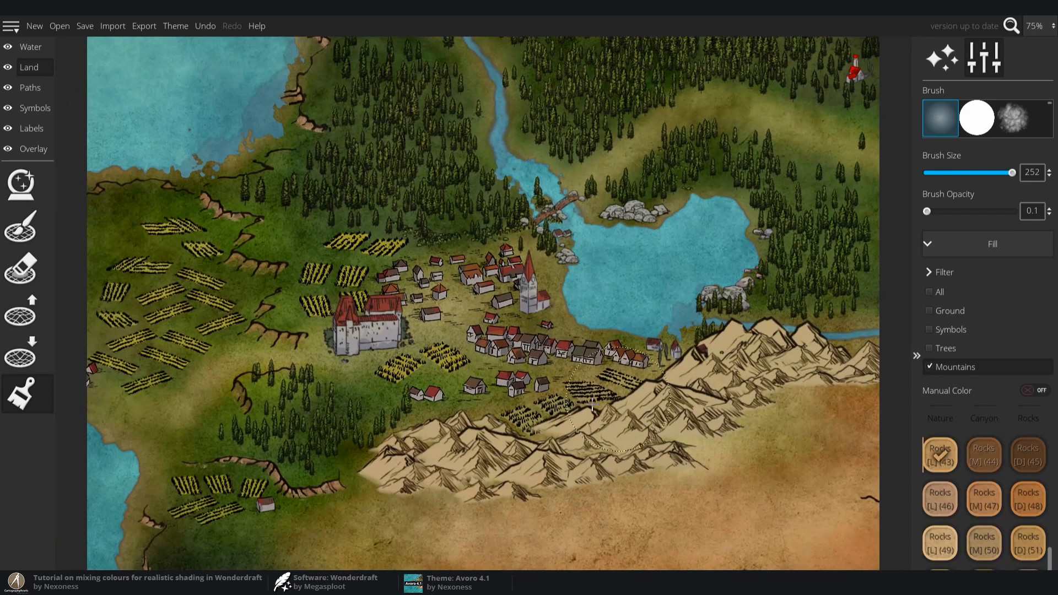
Select the mountain symbol just below the fields south of the town and shift it slightly southeast into the range
left_click(34, 108)
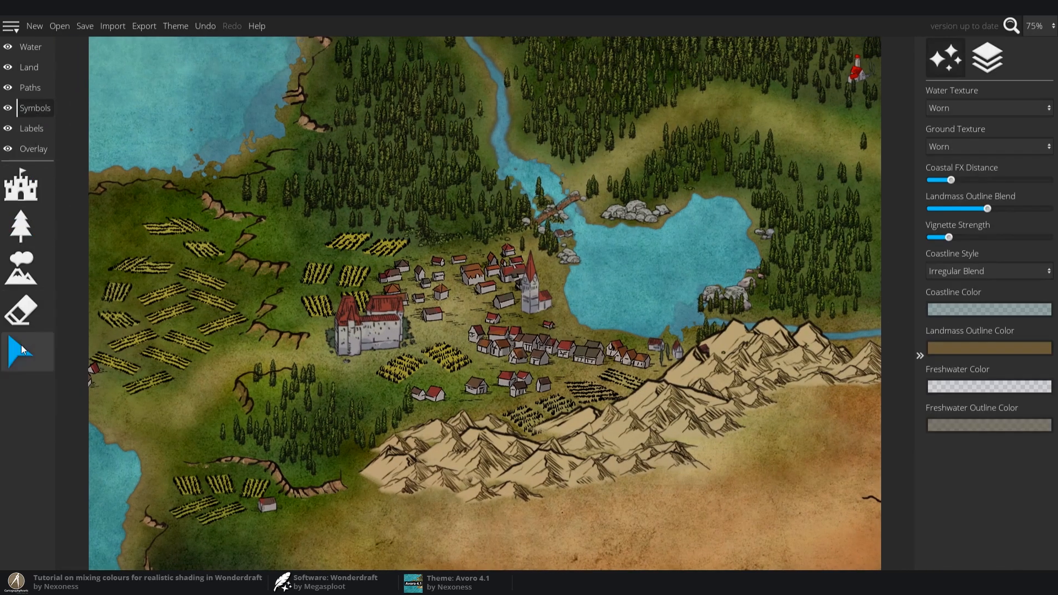
left_click(21, 345)
left_click(549, 433)
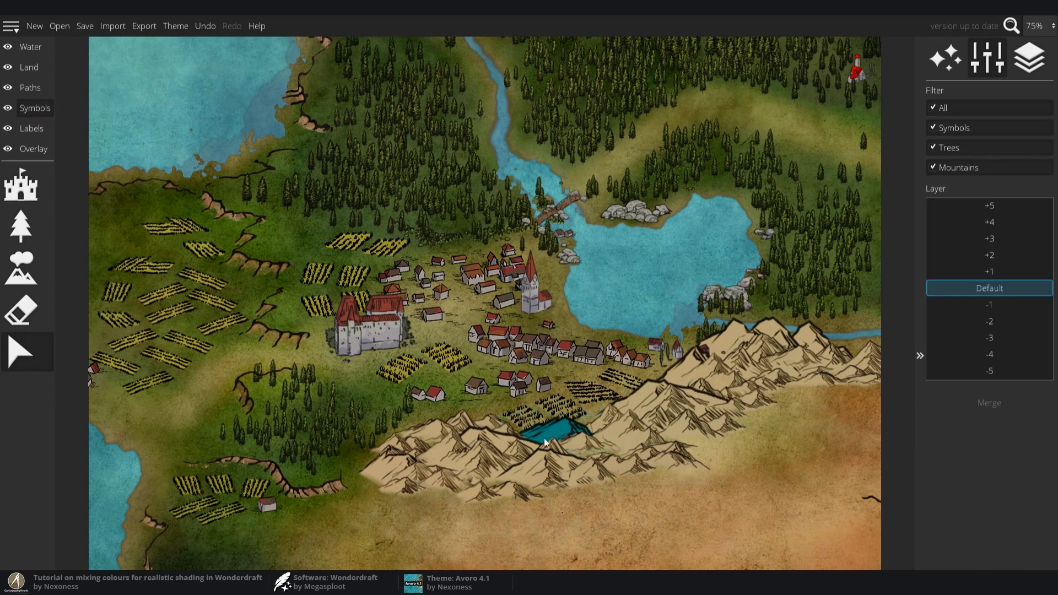
left_click_drag(544, 438, 578, 450)
left_click(761, 433)
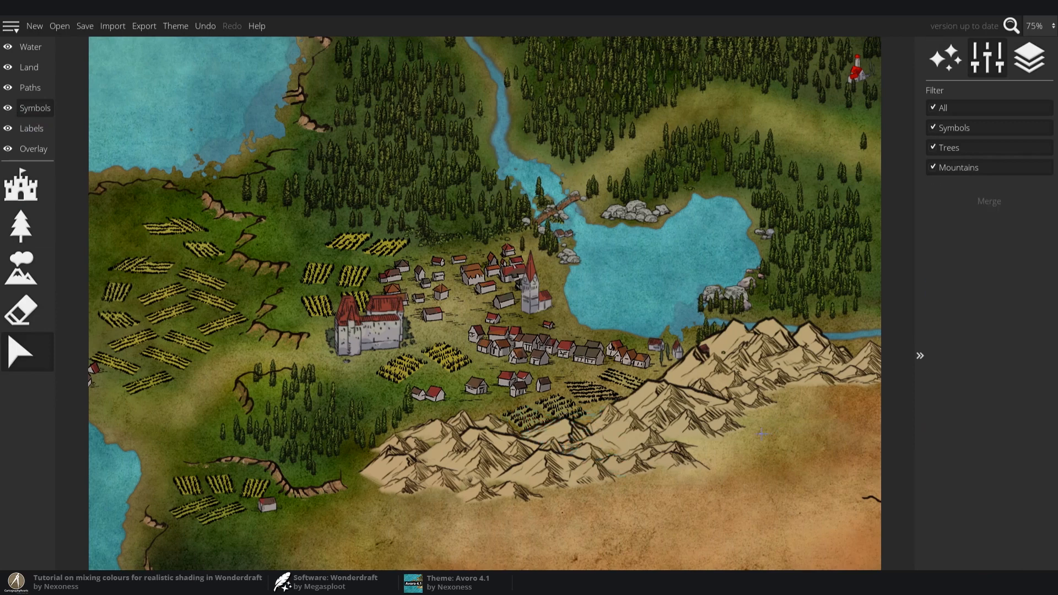
Review the finished shading and mountain range across the whole map
left_click_drag(760, 433, 652, 421)
left_click_drag(570, 401, 626, 407)
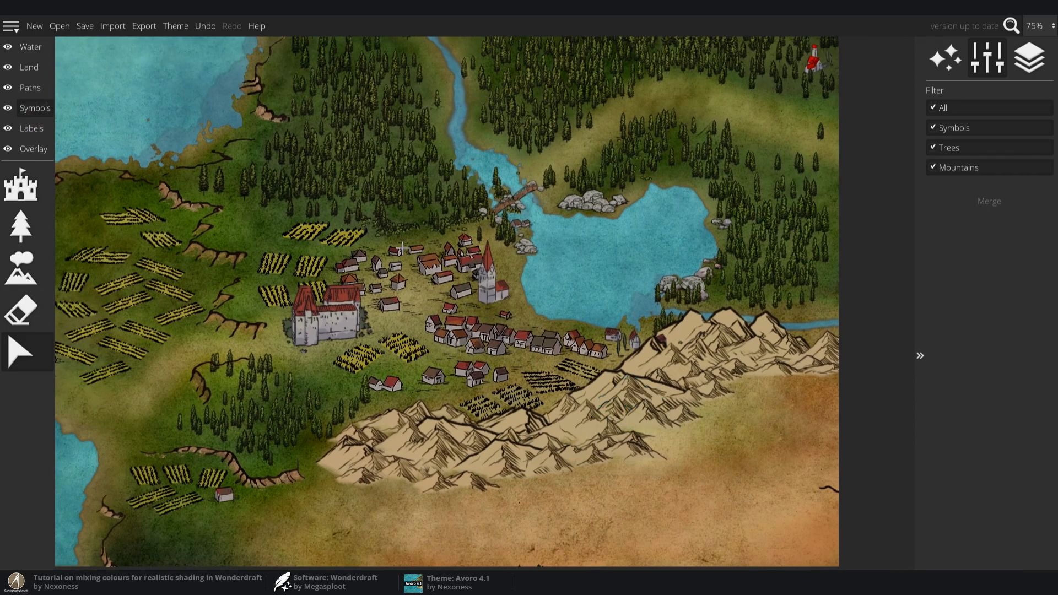
left_click_drag(413, 253, 446, 295)
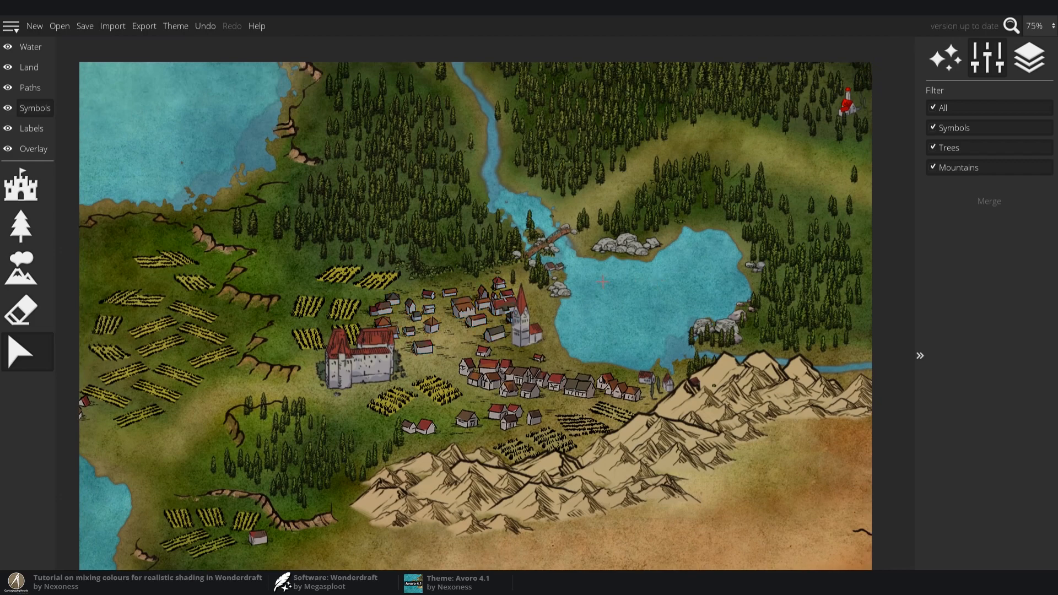
scroll(602, 281, "down", 1)
left_click_drag(595, 279, 561, 261)
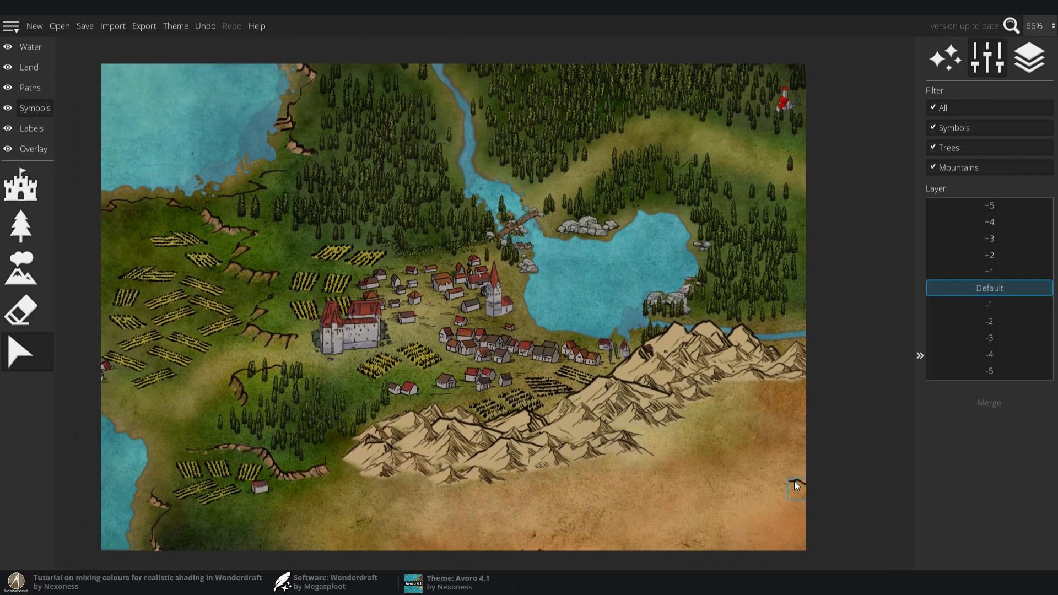
scroll(498, 490, "down", 1)
left_click(32, 128)
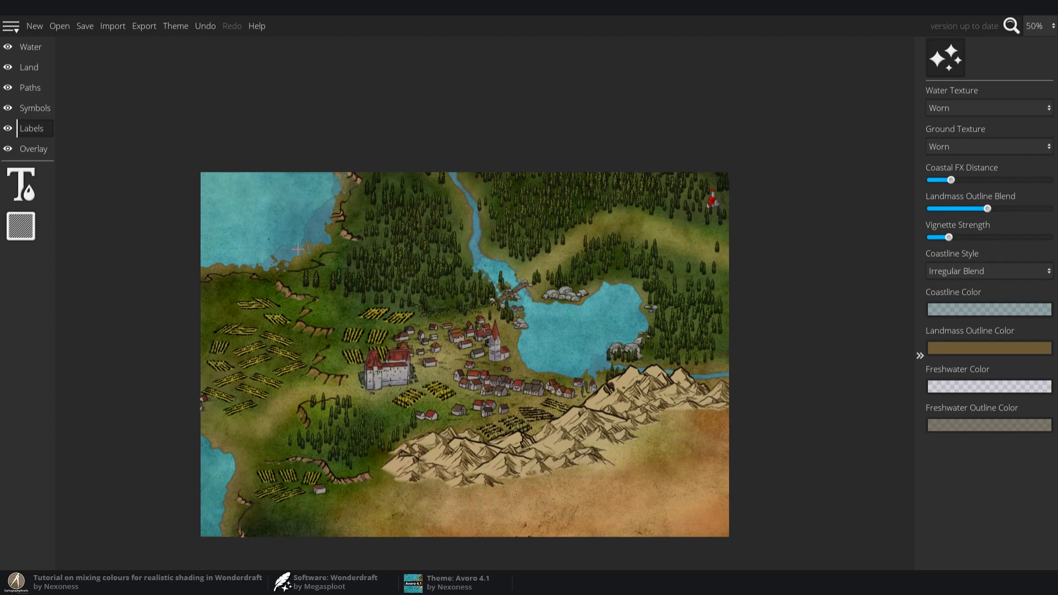
left_click_drag(412, 321, 368, 309)
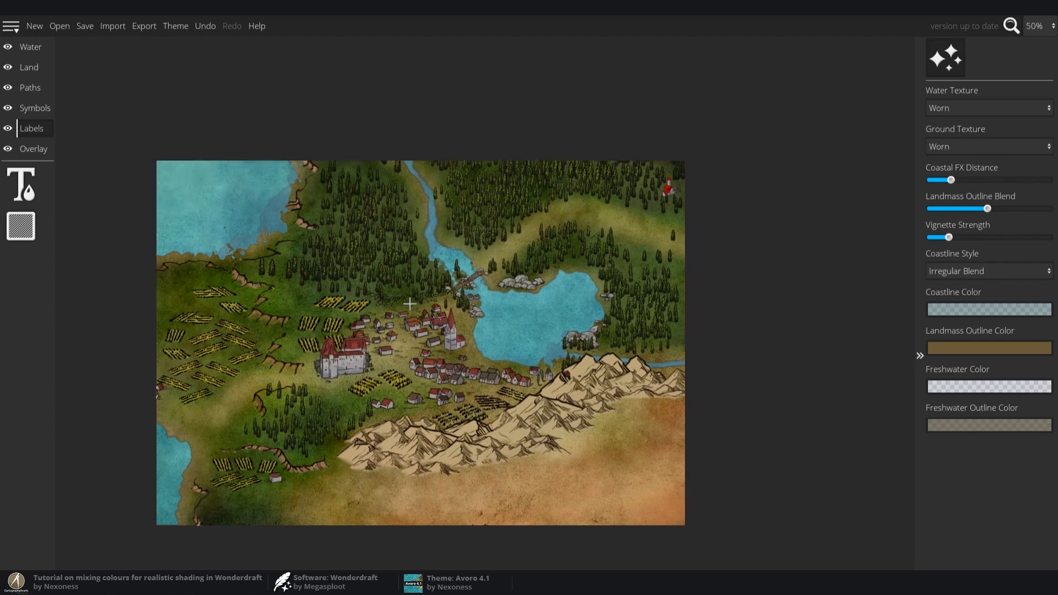